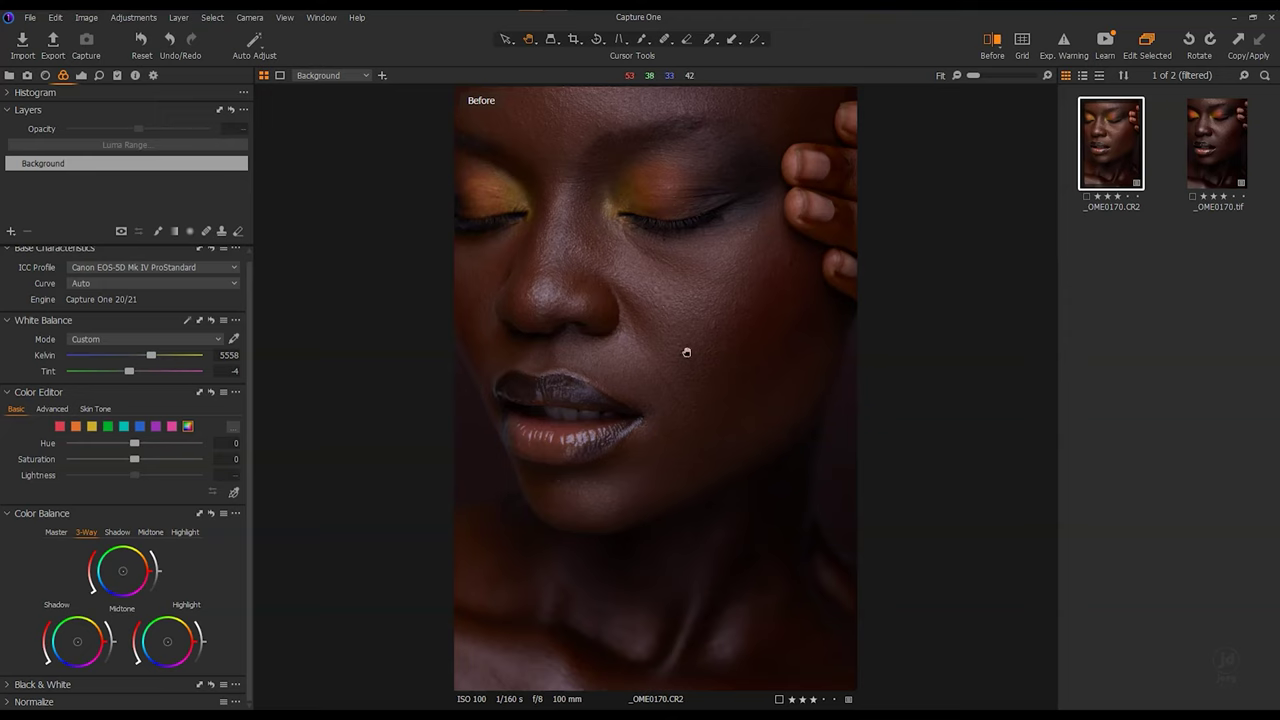
key("y")
key("y")
left_click(1218, 146)
left_click(1112, 148)
left_click(993, 40)
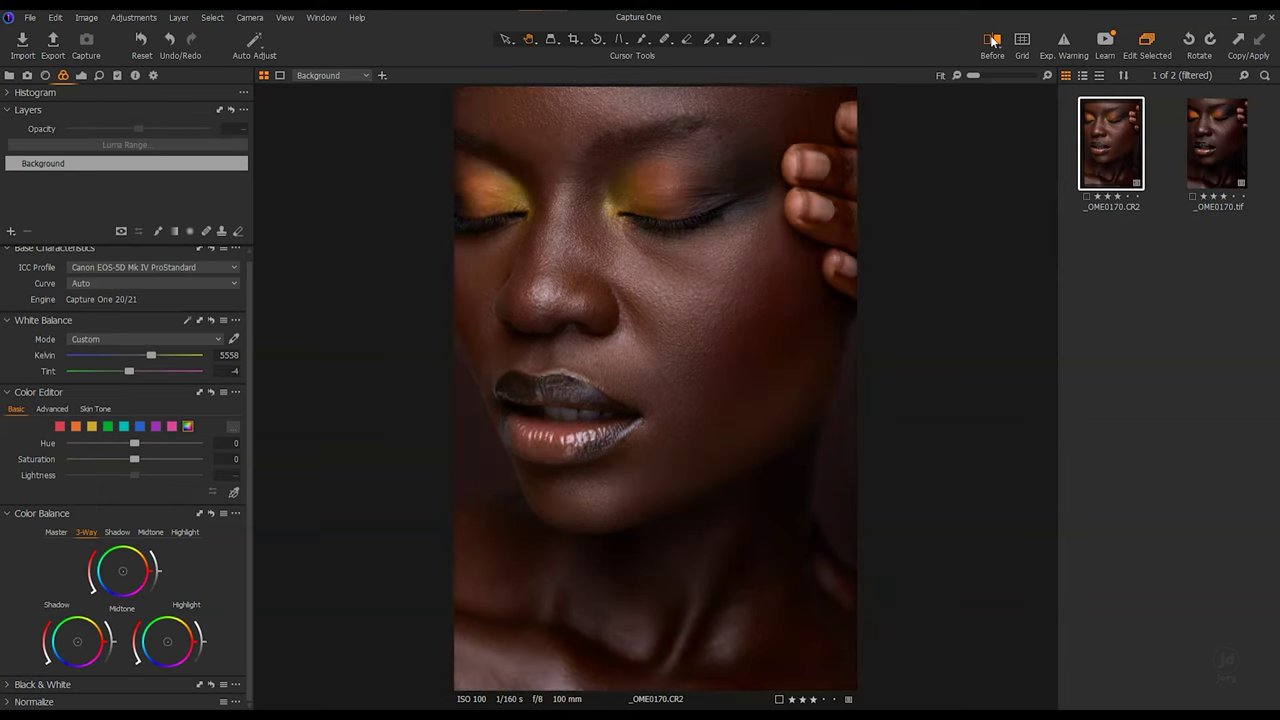
left_click(1213, 155)
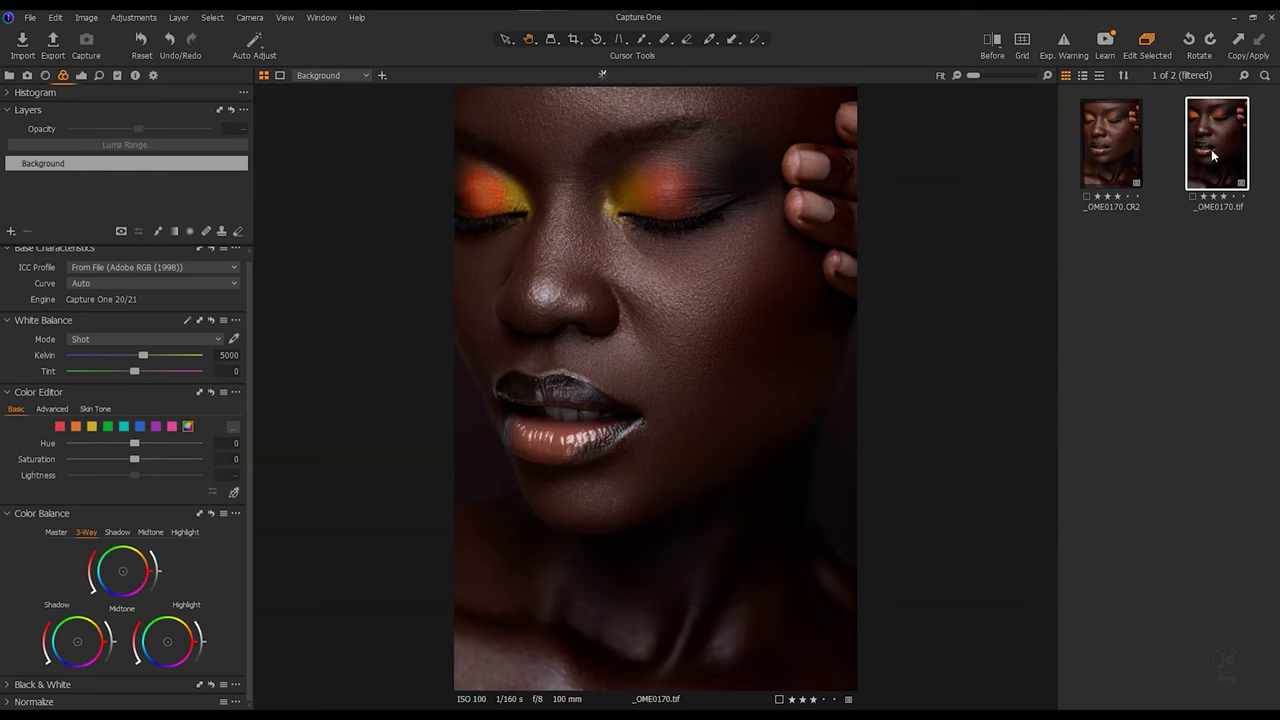
left_click(1127, 161)
right_click(1127, 158)
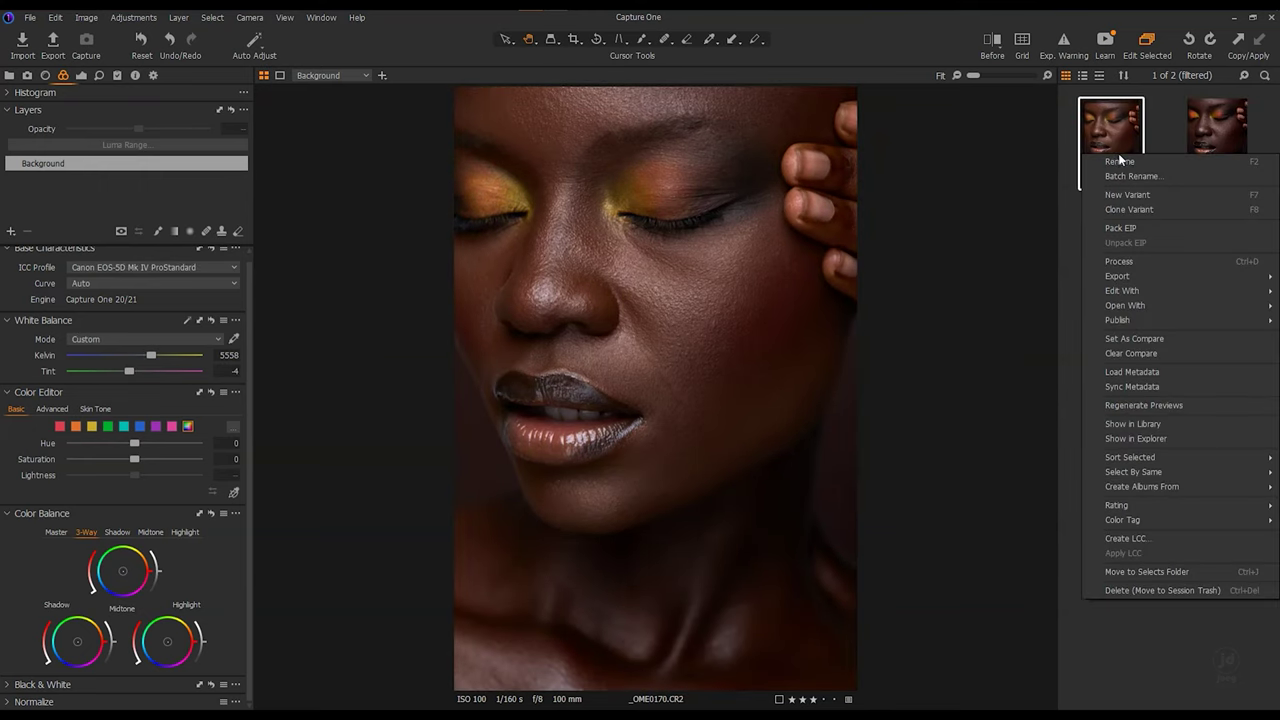
left_click(1159, 124)
left_click(1080, 154)
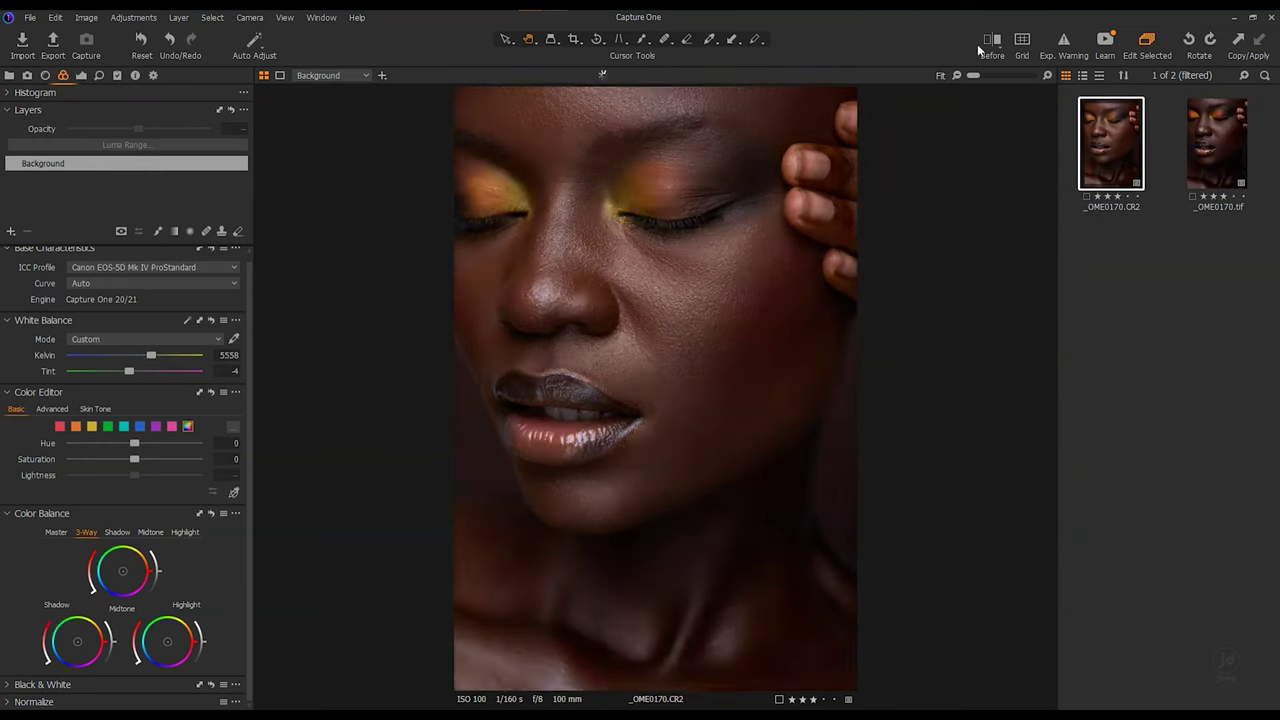
left_click(991, 47)
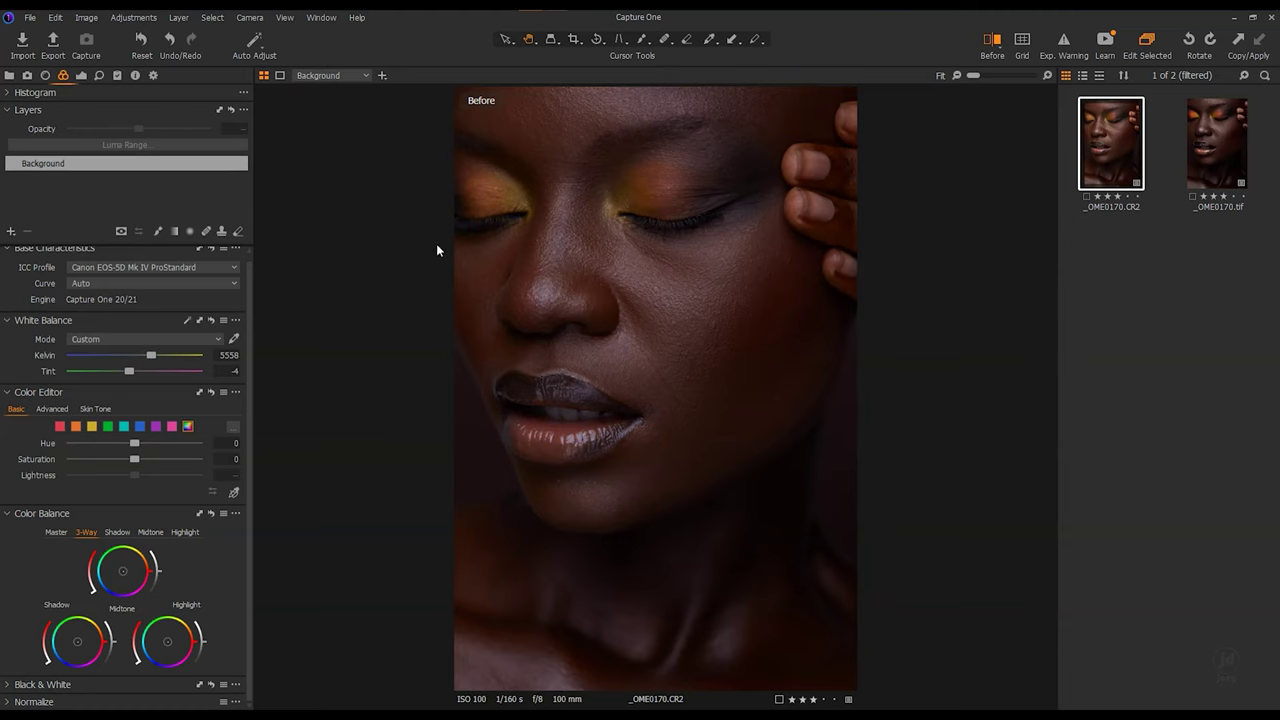
scroll(250, 320, "up", 1)
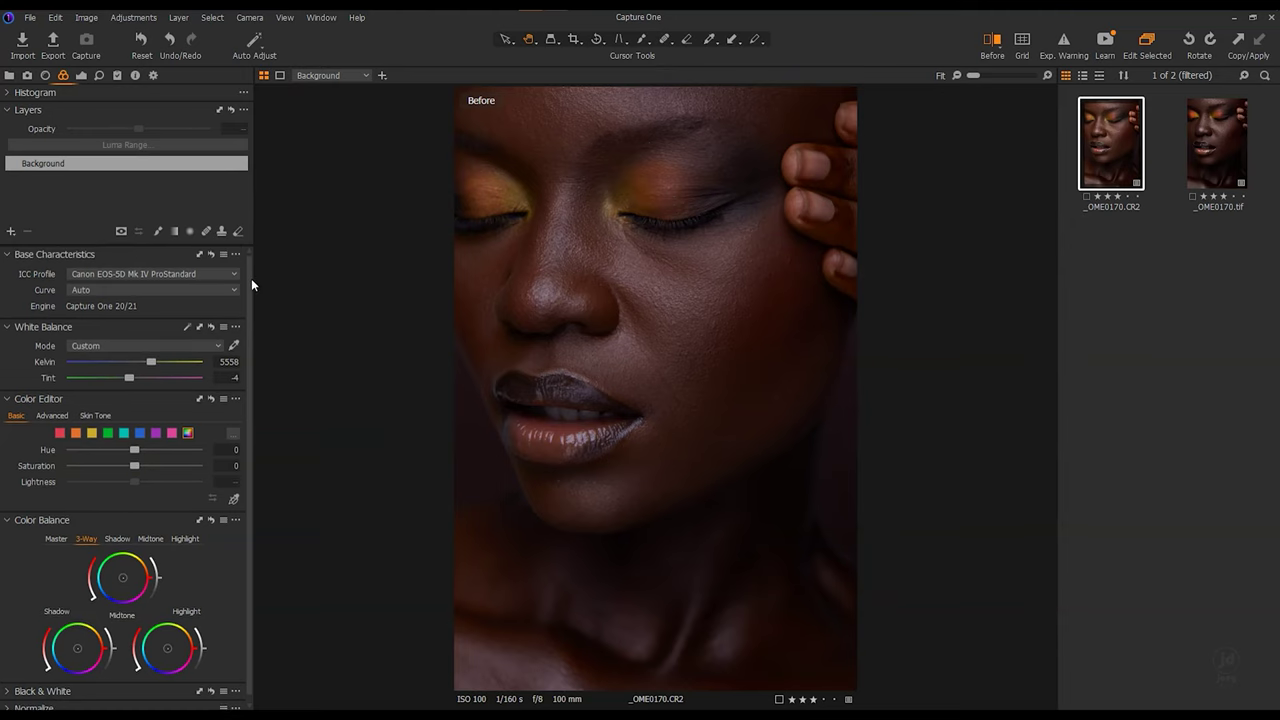
Collapse the Layers tool and keep the Canon EOS-5D Mk IV ProStandard ICC profile.
left_click(8, 110)
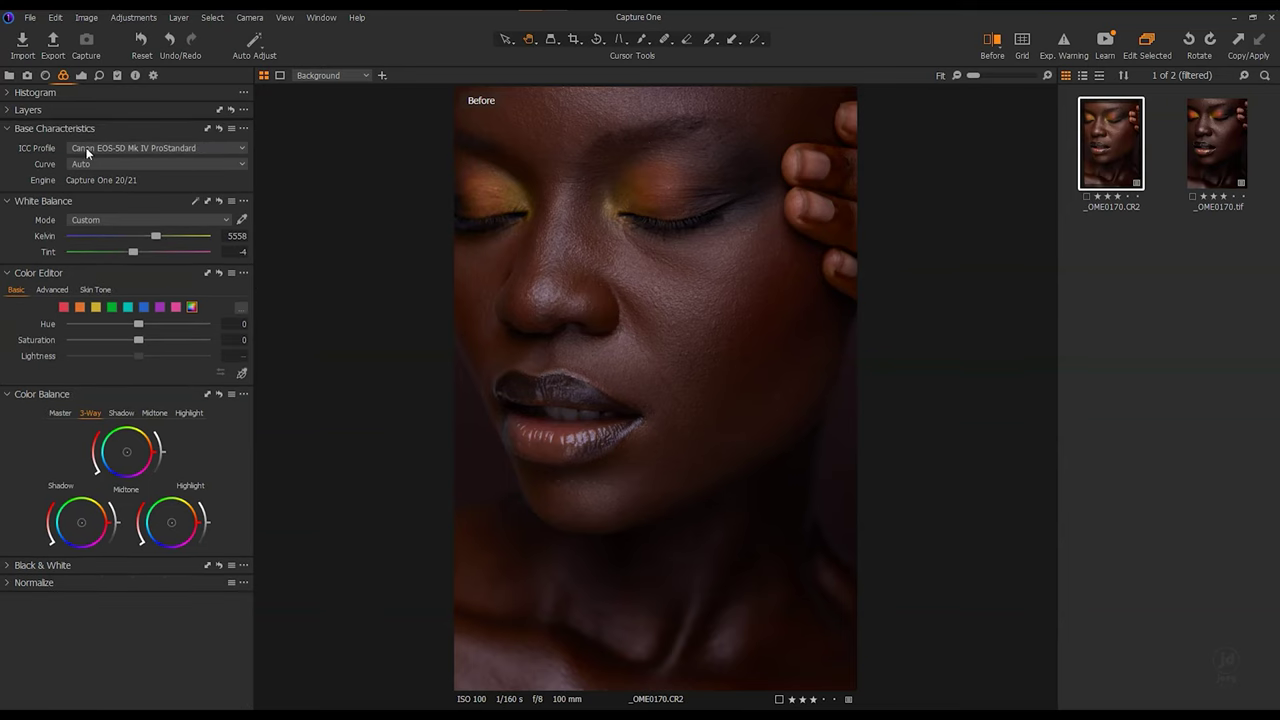
left_click(143, 148)
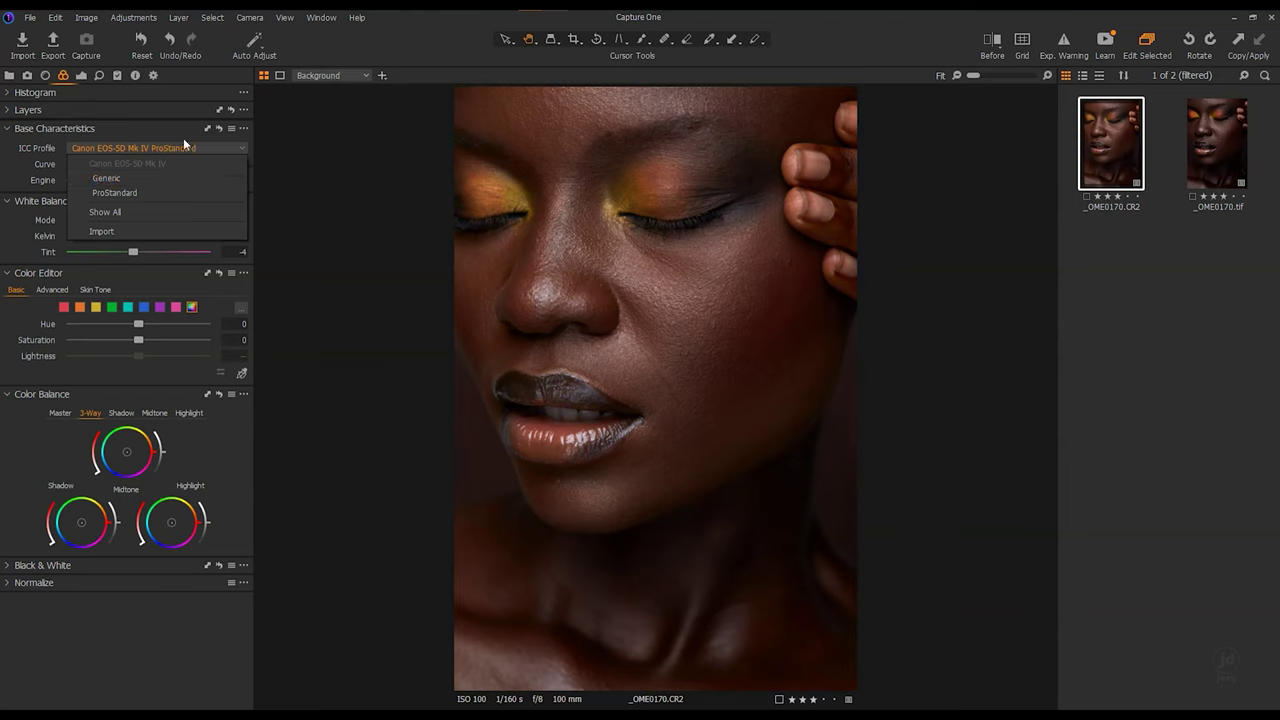
left_click(160, 192)
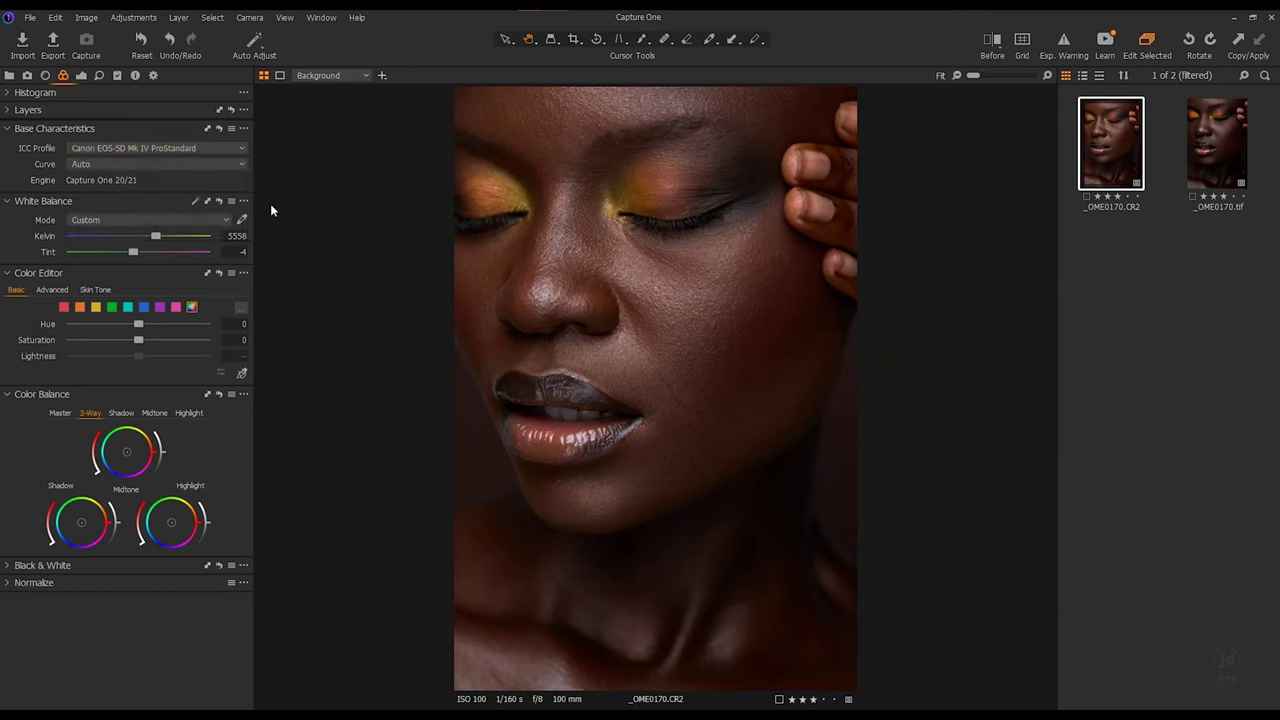
Compare the portrait with its unedited Before version twice, ending on the adjusted version.
left_click(995, 46)
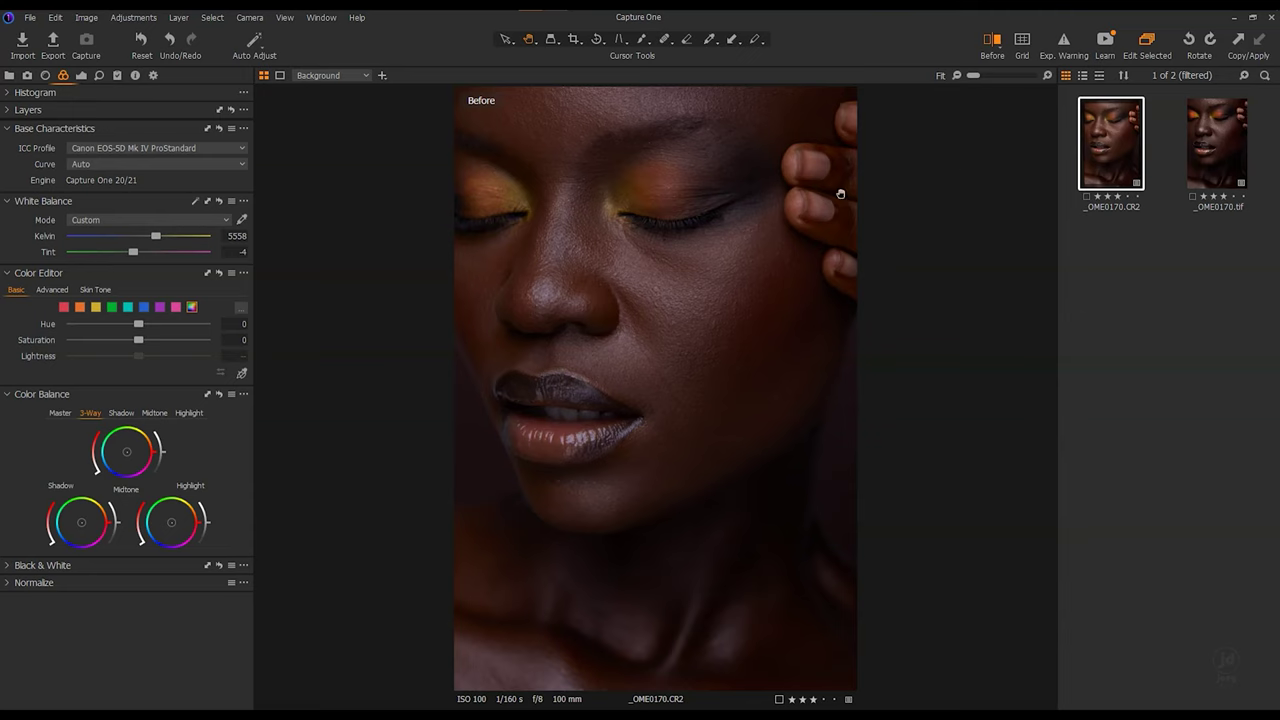
left_click(992, 40)
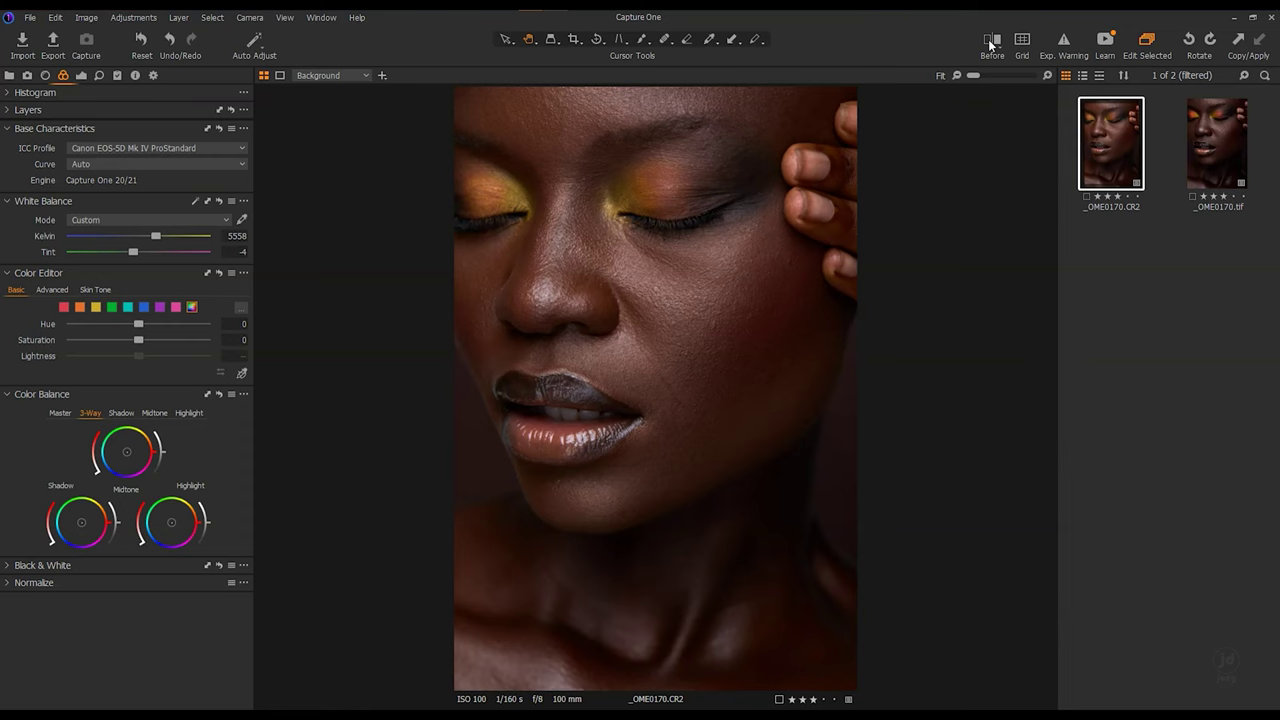
left_click(990, 42)
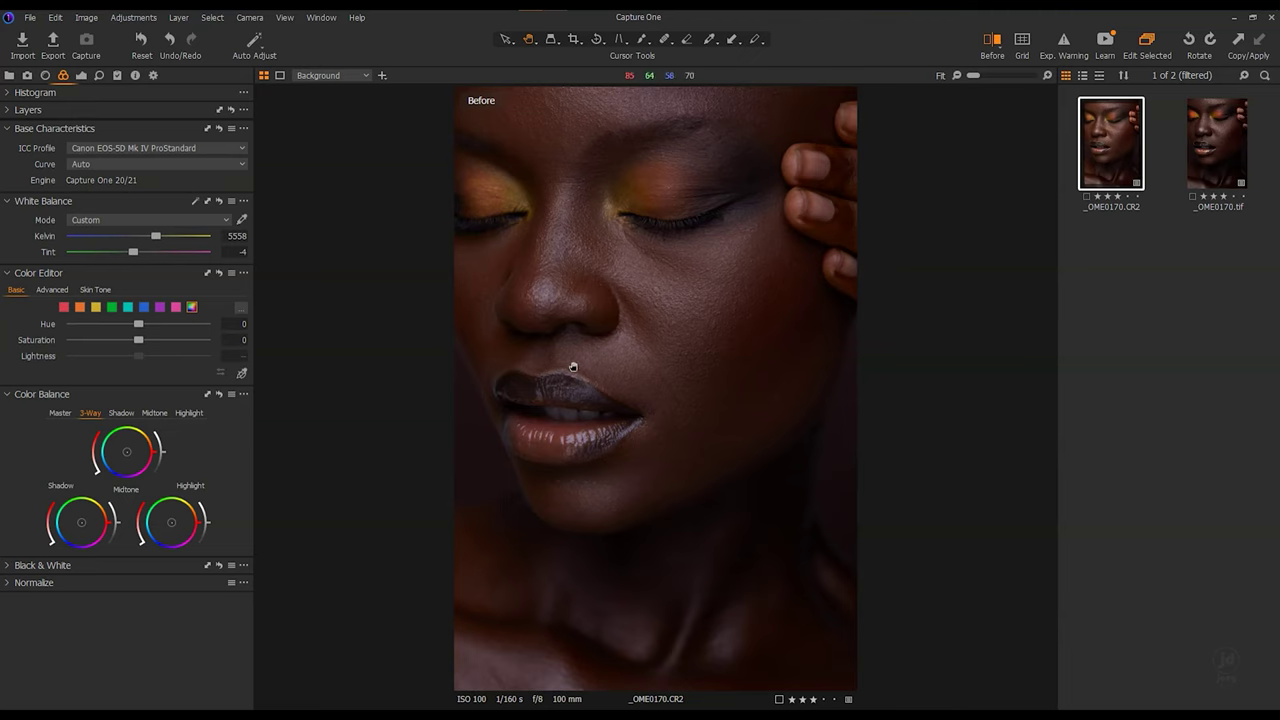
left_click(993, 42)
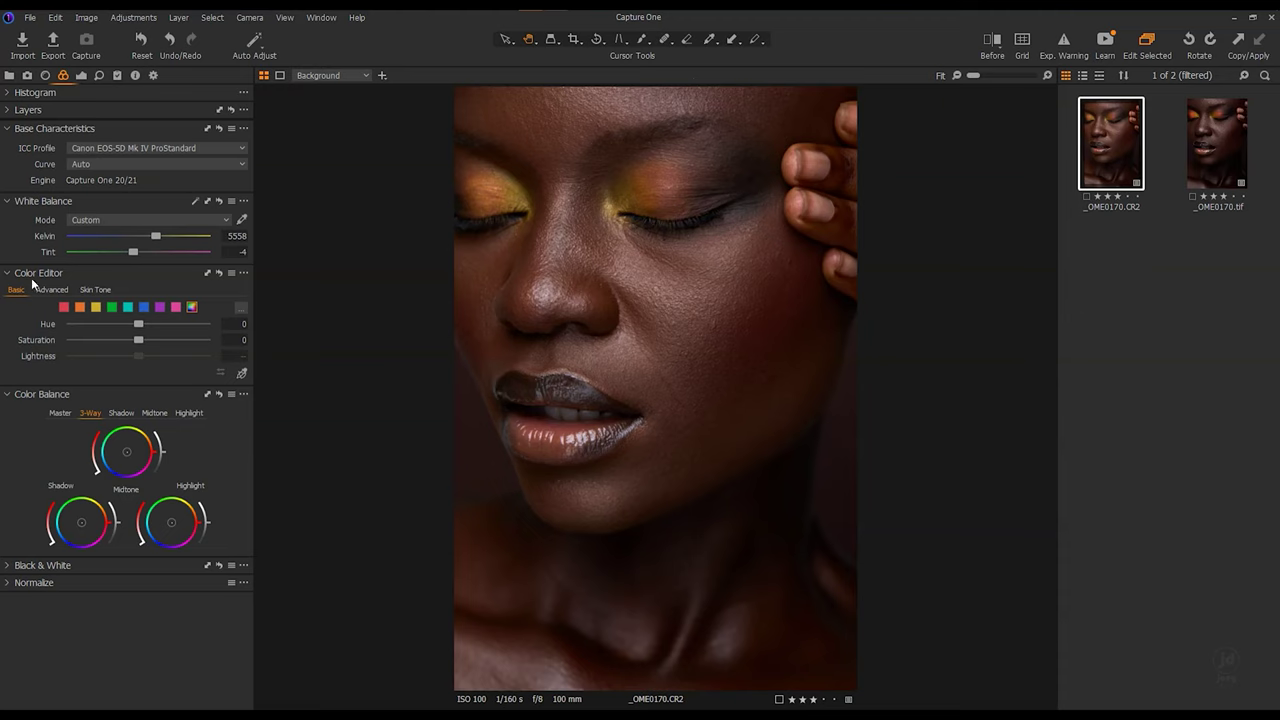
Review the Color Editor's Basic, Advanced and Skin Tone tabs, then collapse Color Editor and Color Balance.
left_click(61, 290)
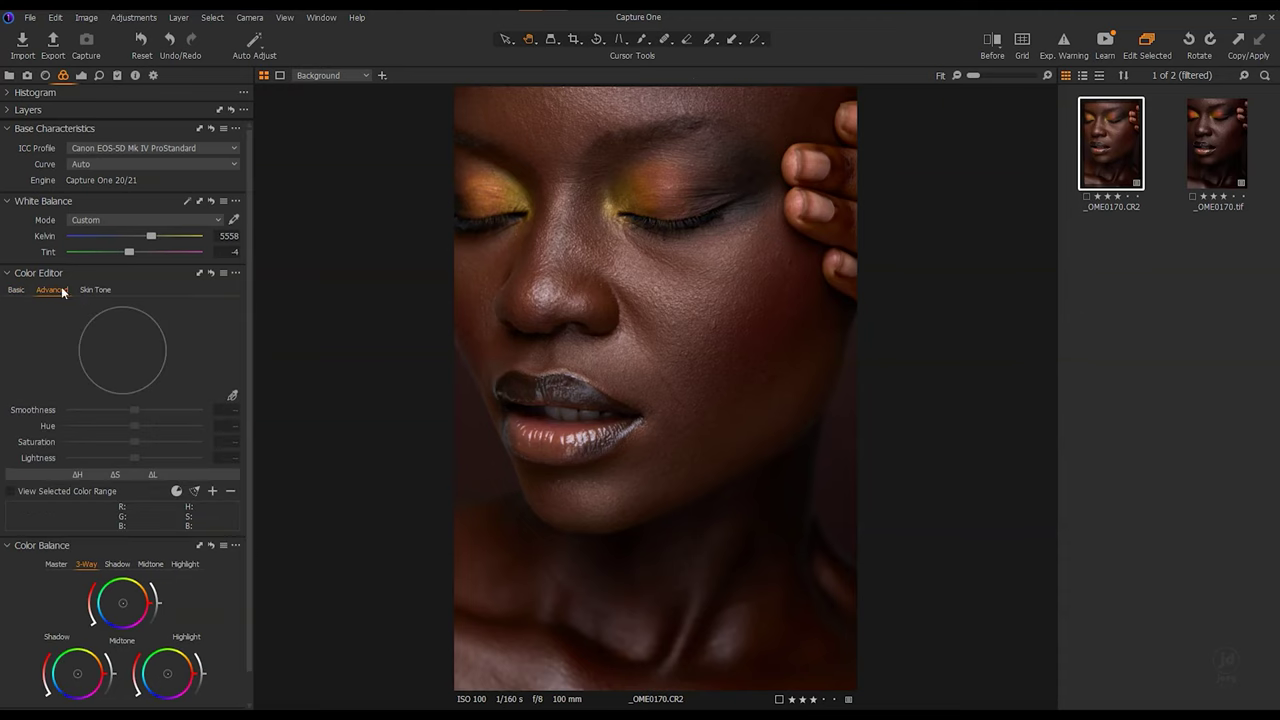
left_click(95, 291)
left_click(17, 291)
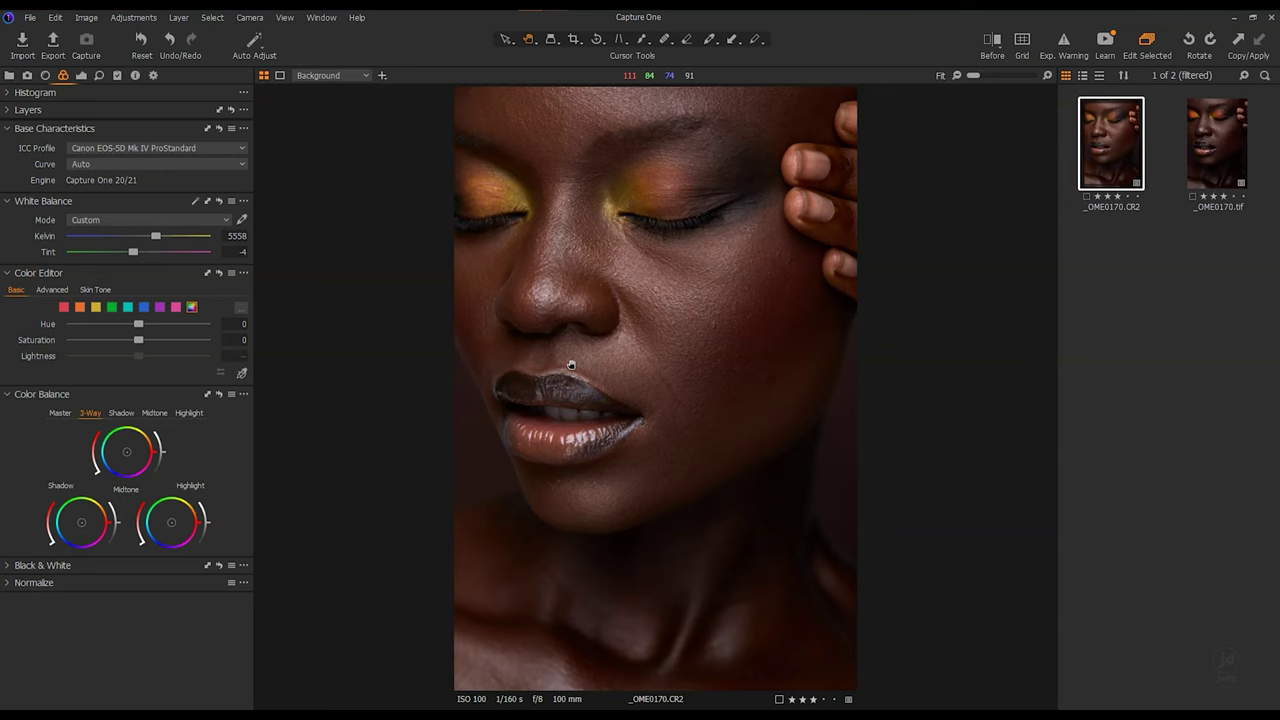
left_click(65, 294)
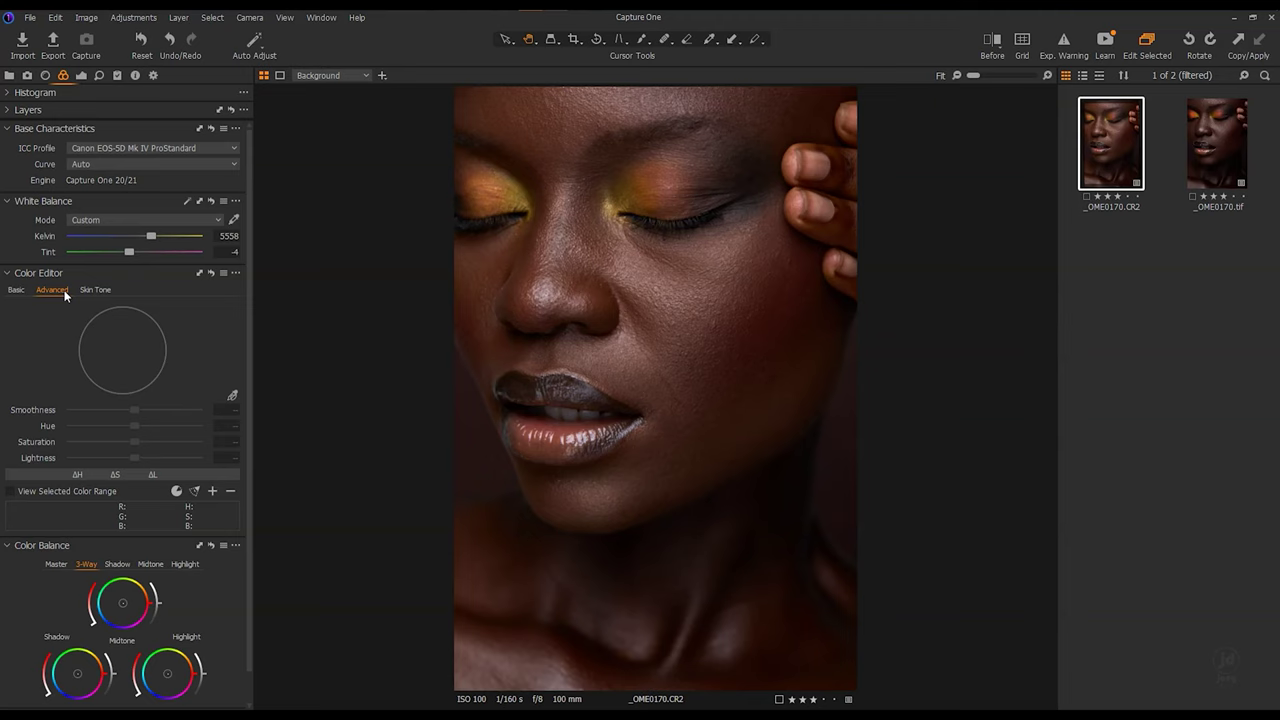
left_click(98, 290)
left_click(12, 289)
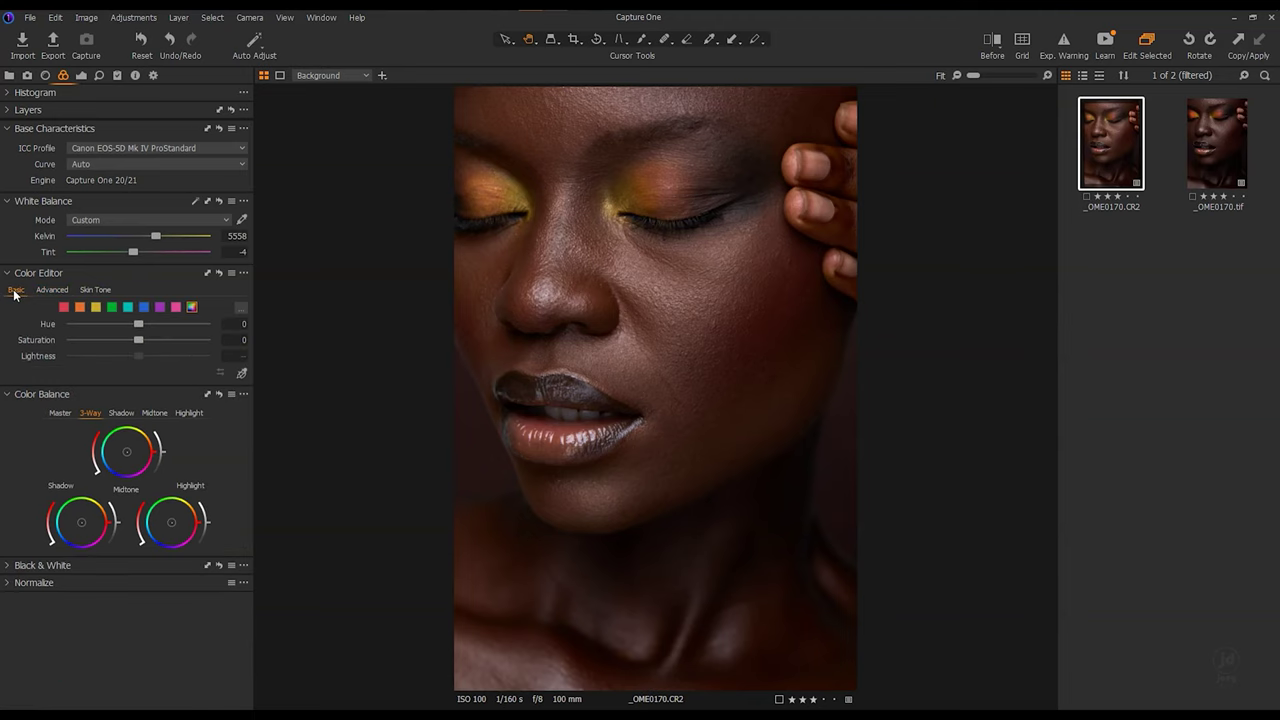
left_click(9, 274)
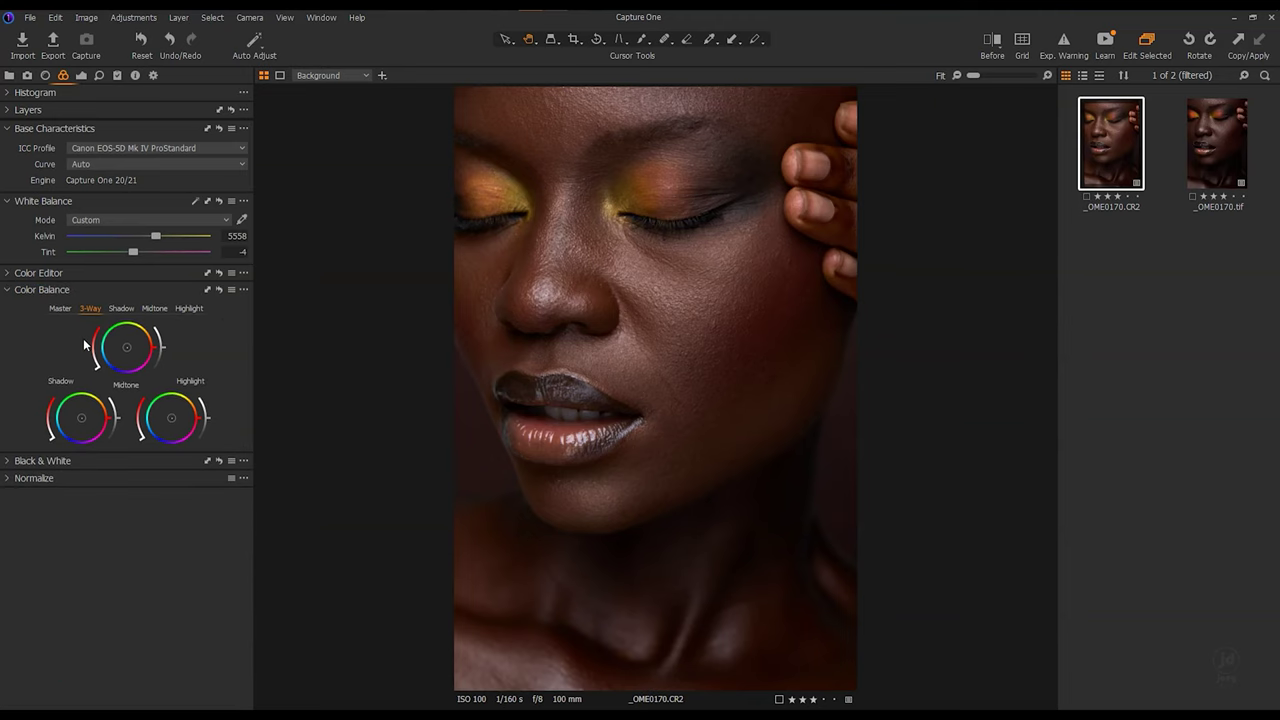
left_click(7, 290)
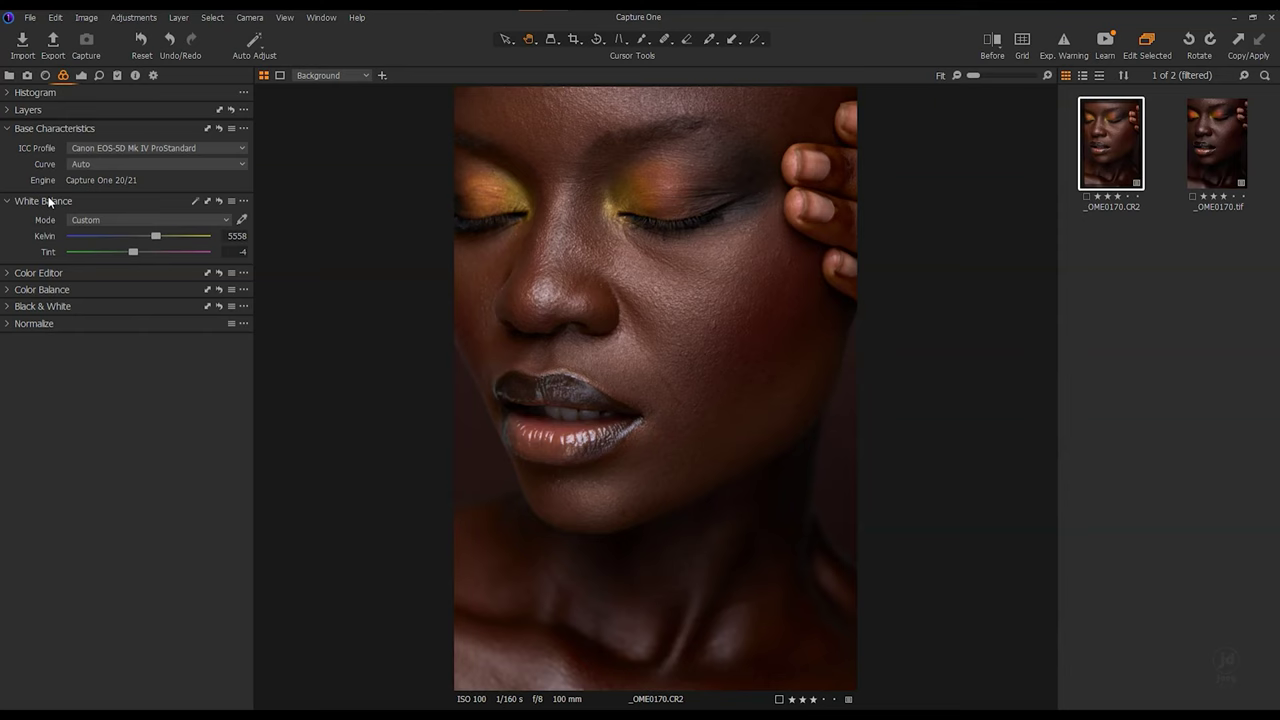
In the Exposure tools, reset Levels twice to compare, restoring the previous Levels adjustment each time.
left_click(82, 76)
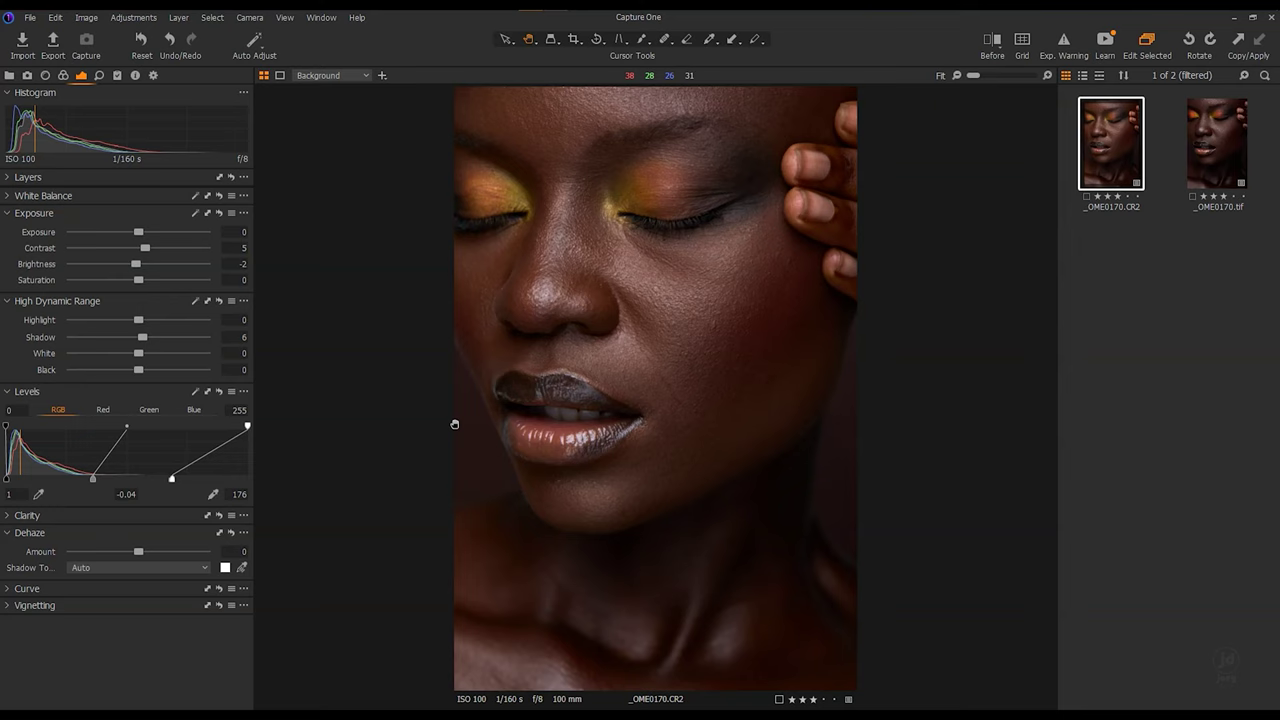
left_click(220, 392)
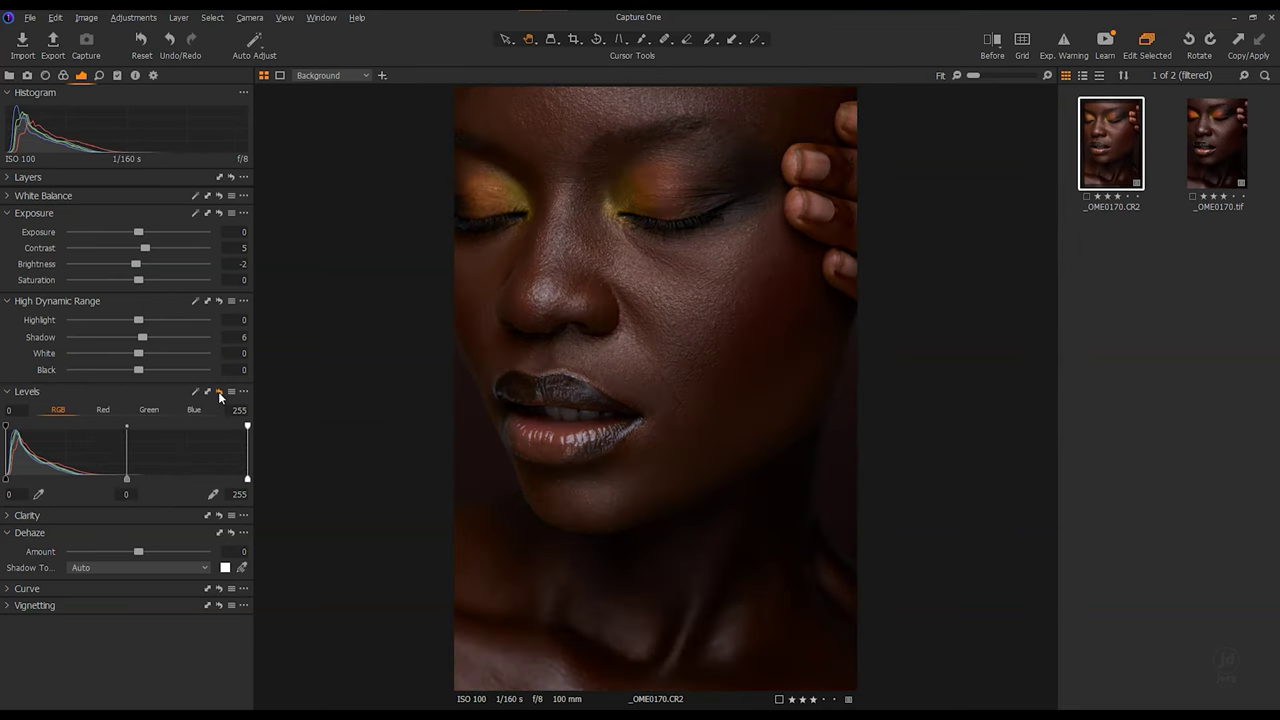
key("ctrl+z")
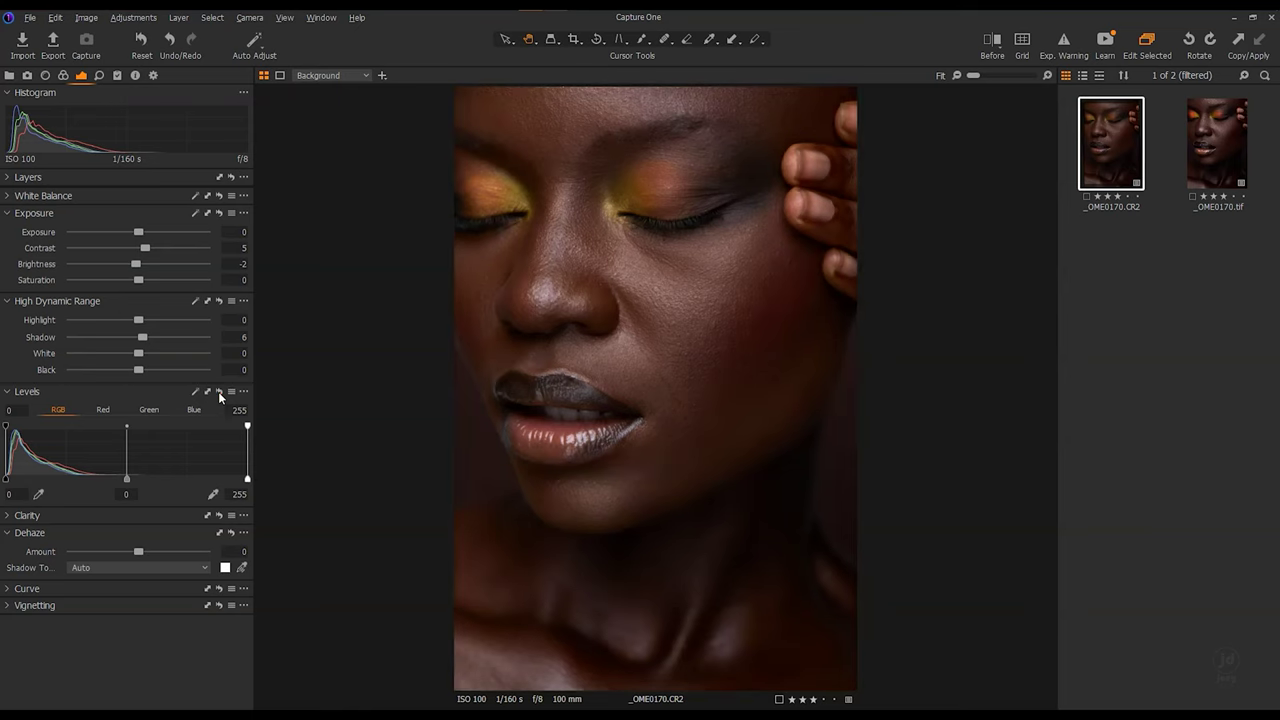
left_click(220, 393)
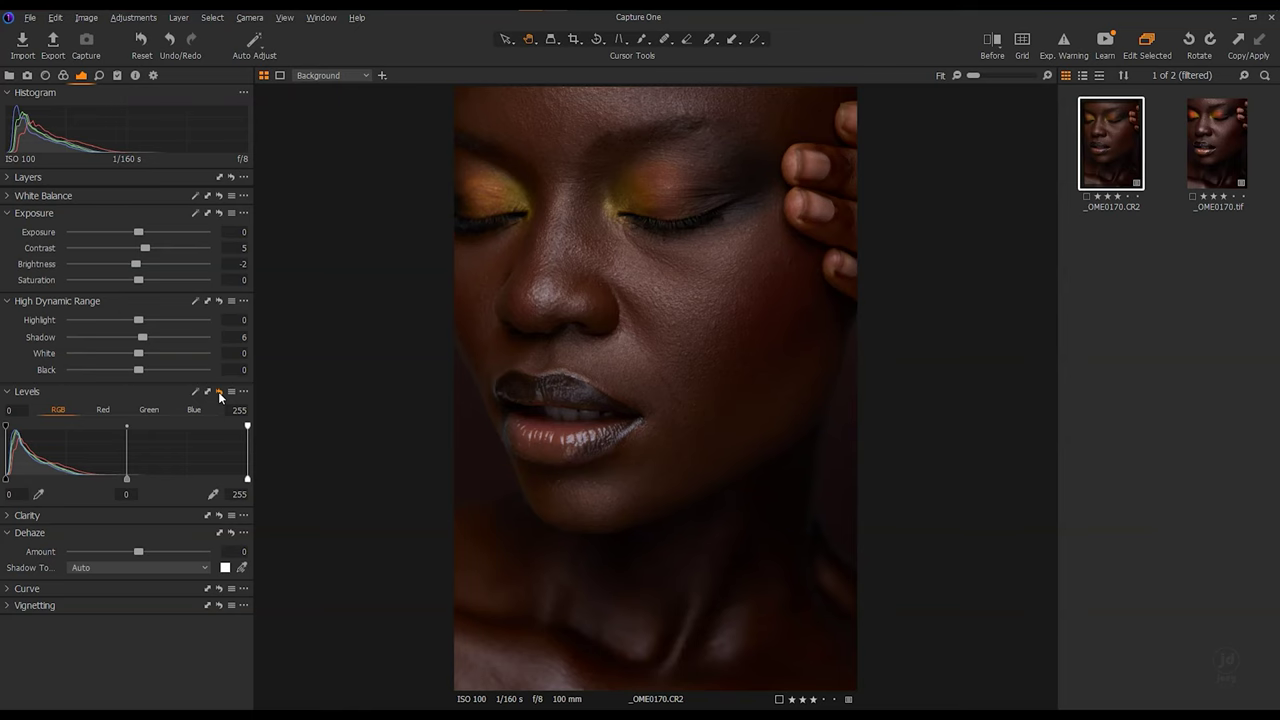
key("ctrl+z")
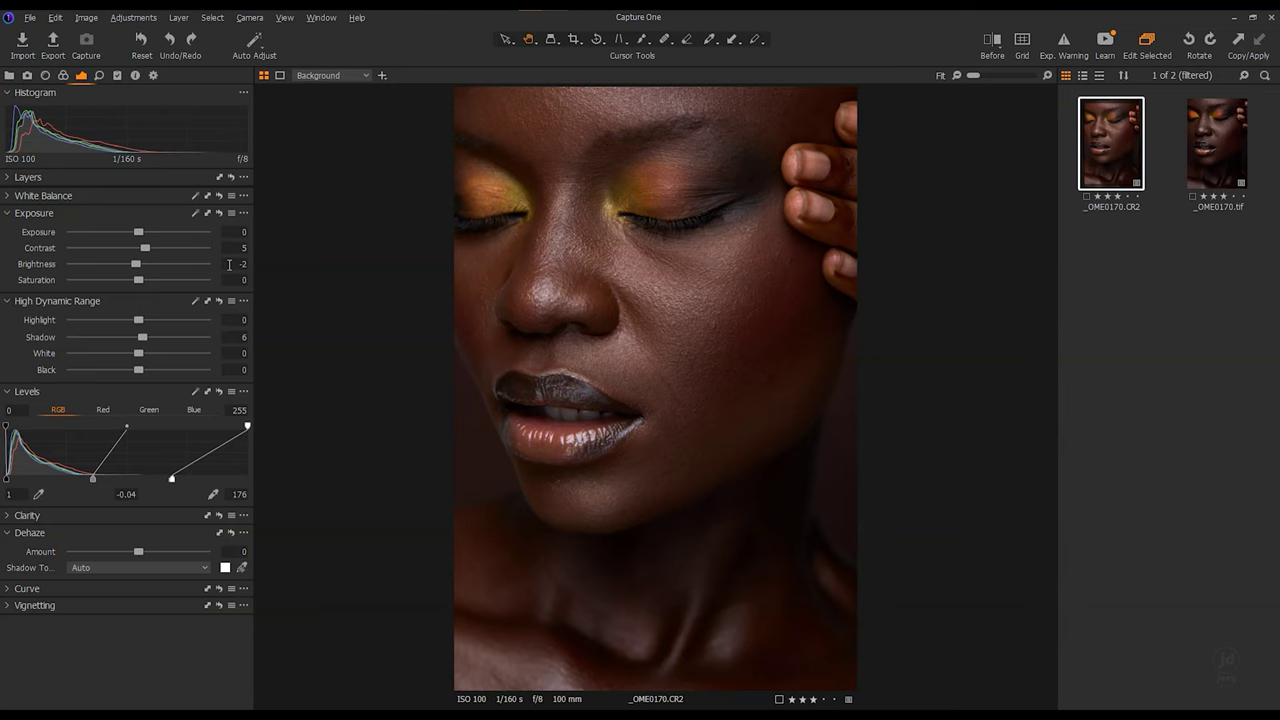
Compare Brightness at 0 against -2, then zoom to 100% on the cheek and pan toward the nostril.
double_click(137, 266)
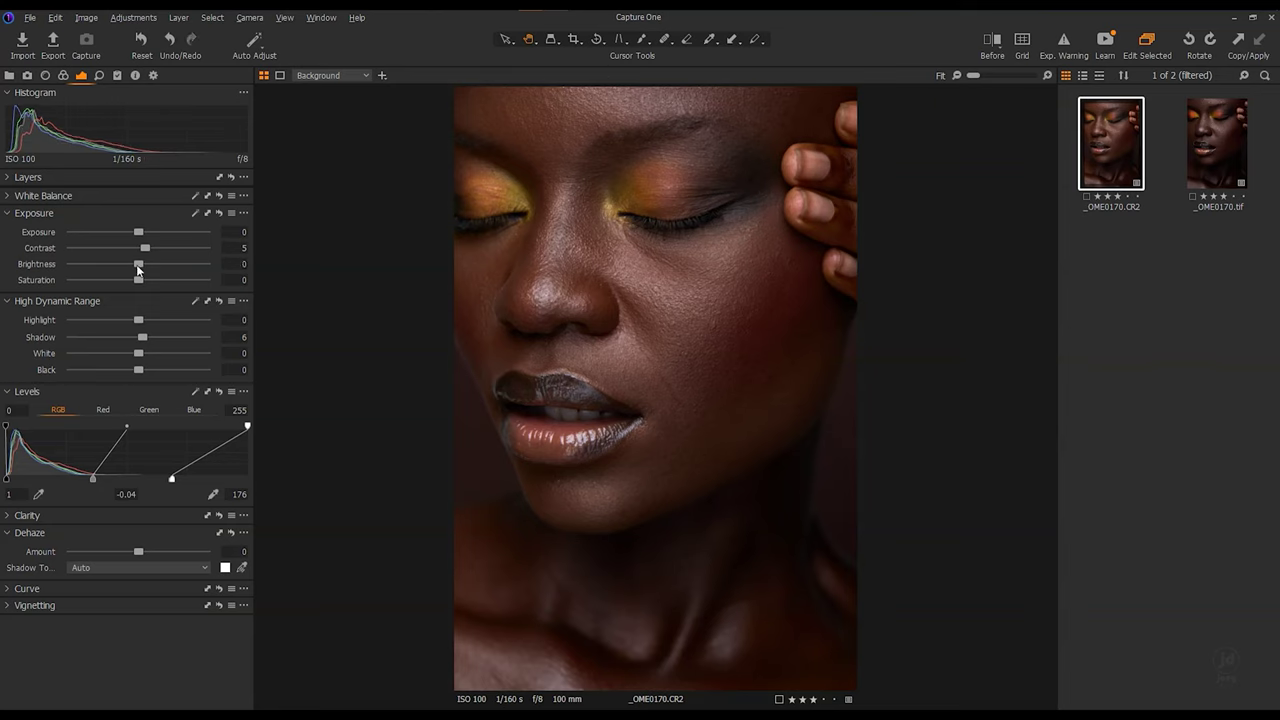
key("ctrl+z")
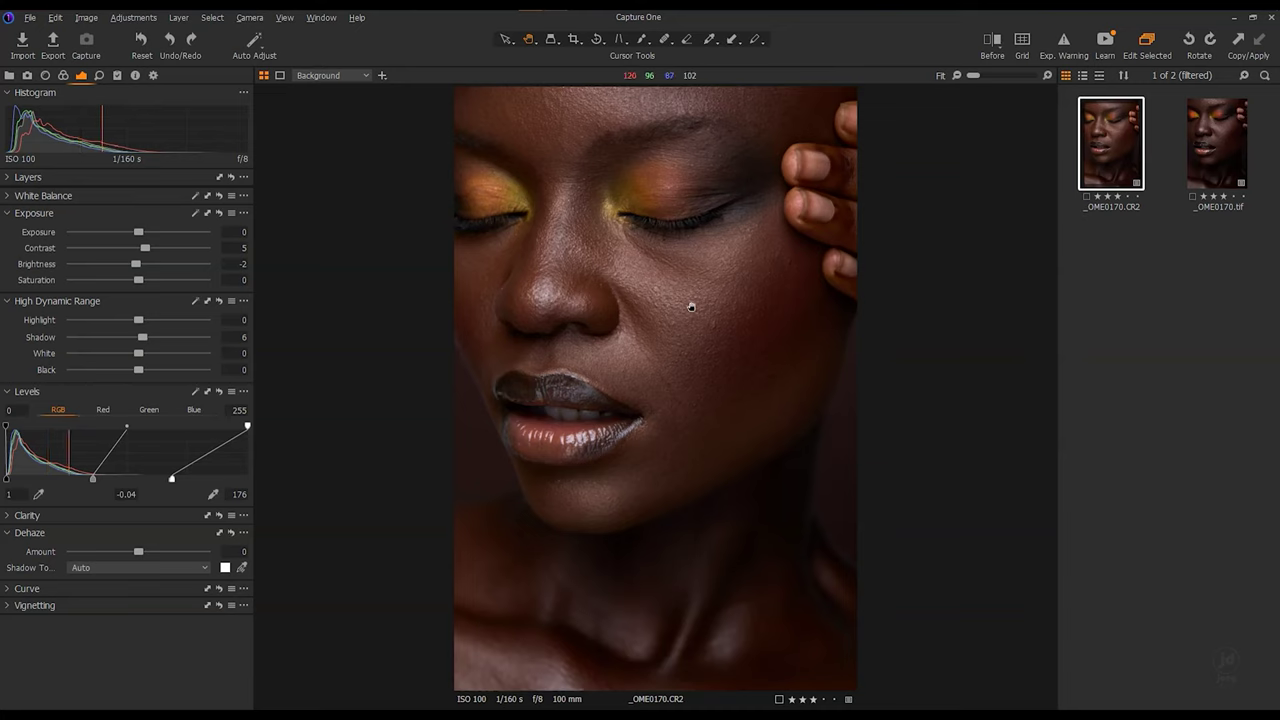
double_click(691, 308)
left_click_drag(690, 310, 870, 355)
In the Details tools, toggle sharpening at Amount 180 on and off, then fit the face in view.
left_click(98, 76)
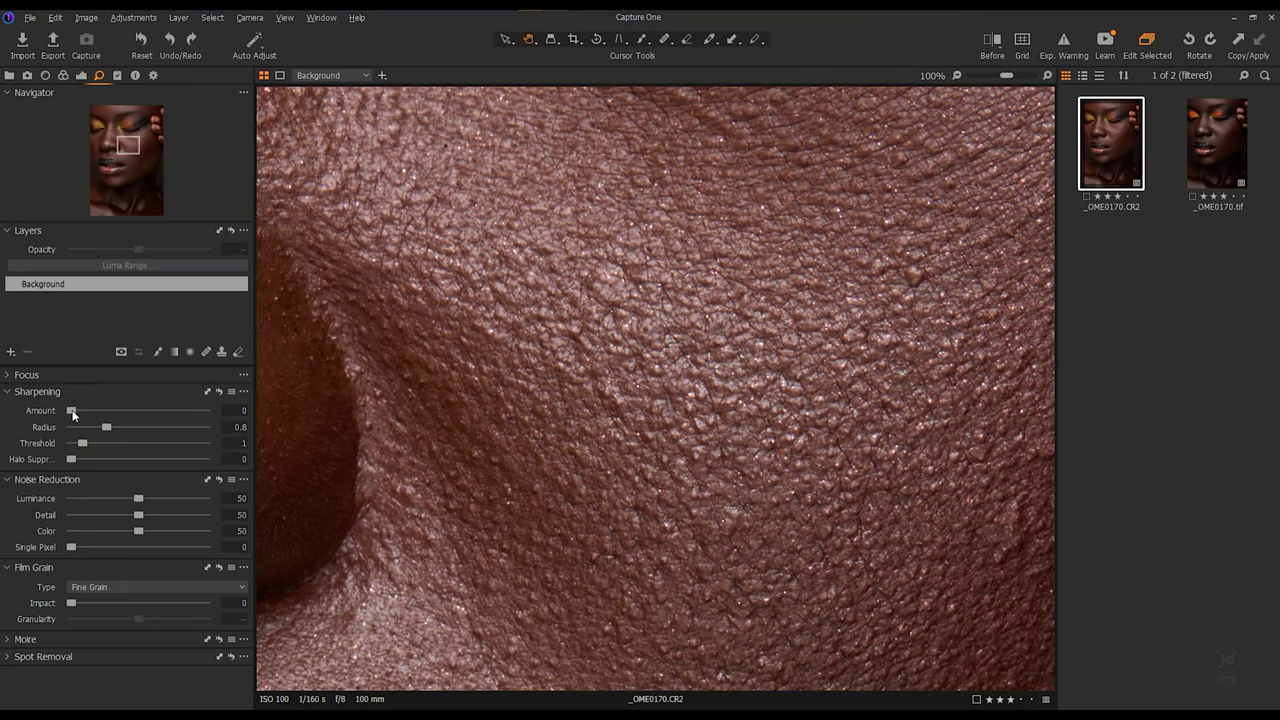
left_click(219, 392)
left_click(219, 392)
left_click(219, 392)
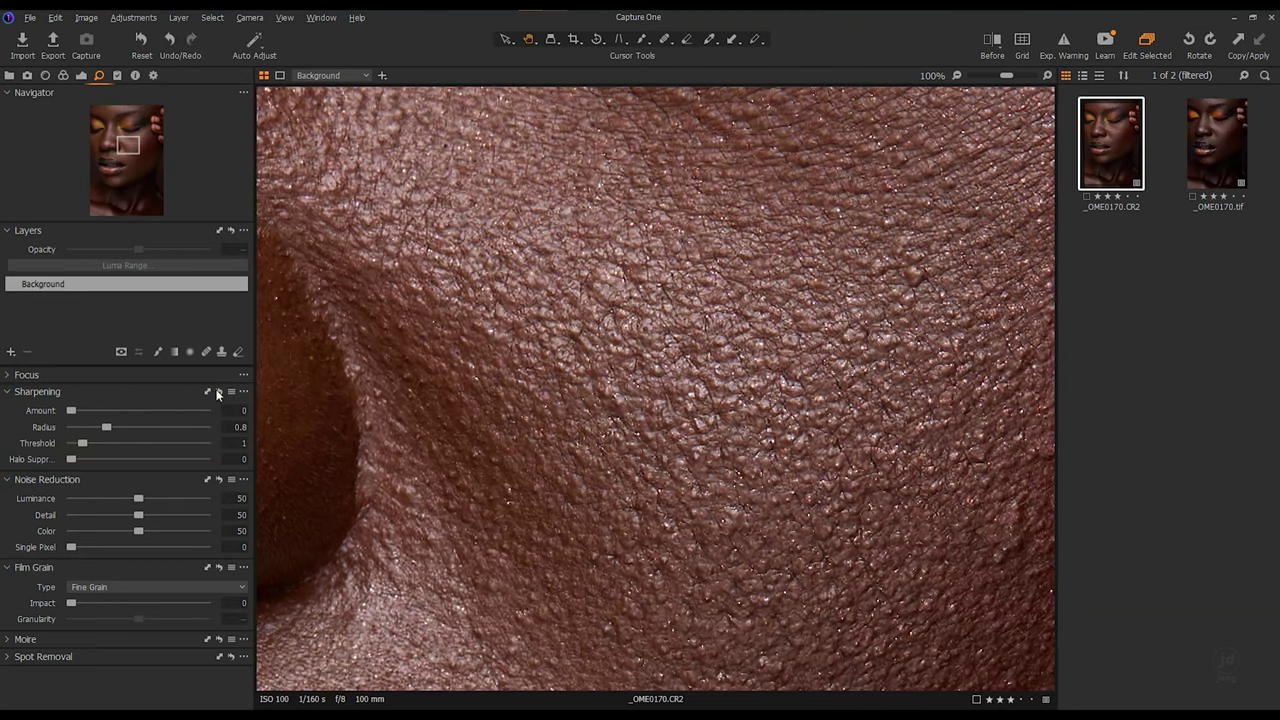
double_click(612, 318)
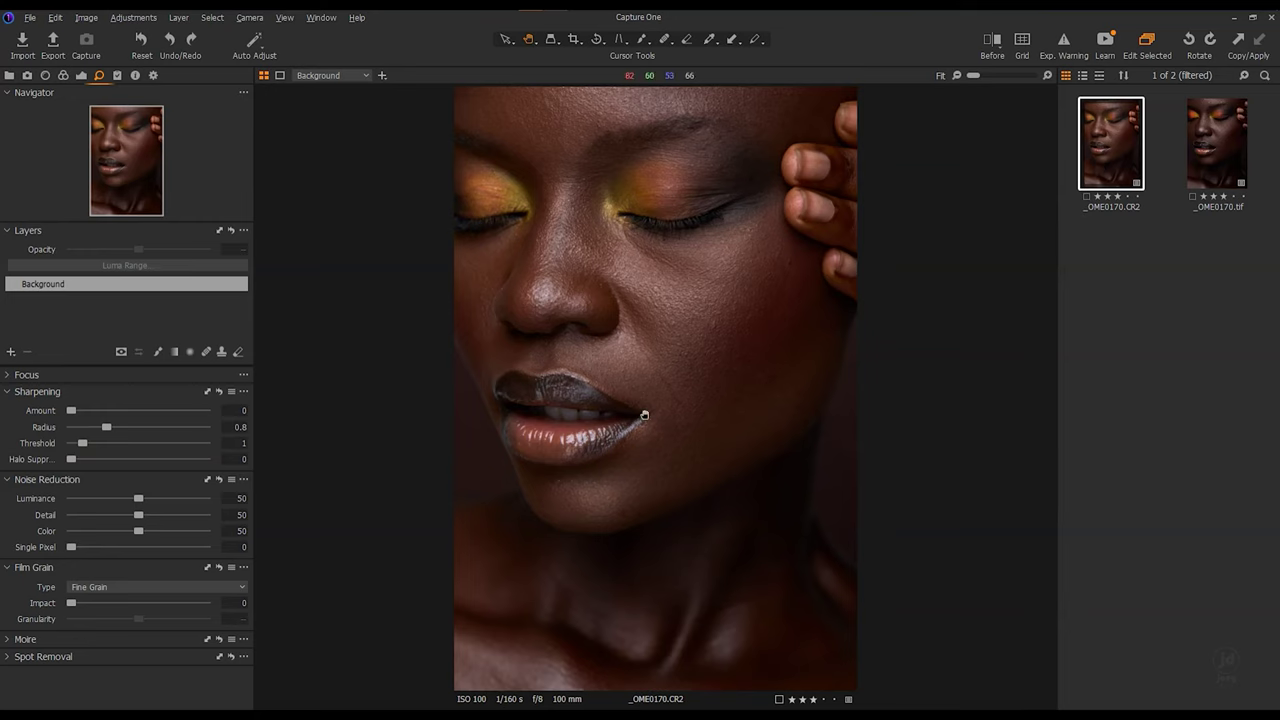
Compare the edited raw with its unedited original, then open the retouched _OME0170.tif version.
left_click(991, 44)
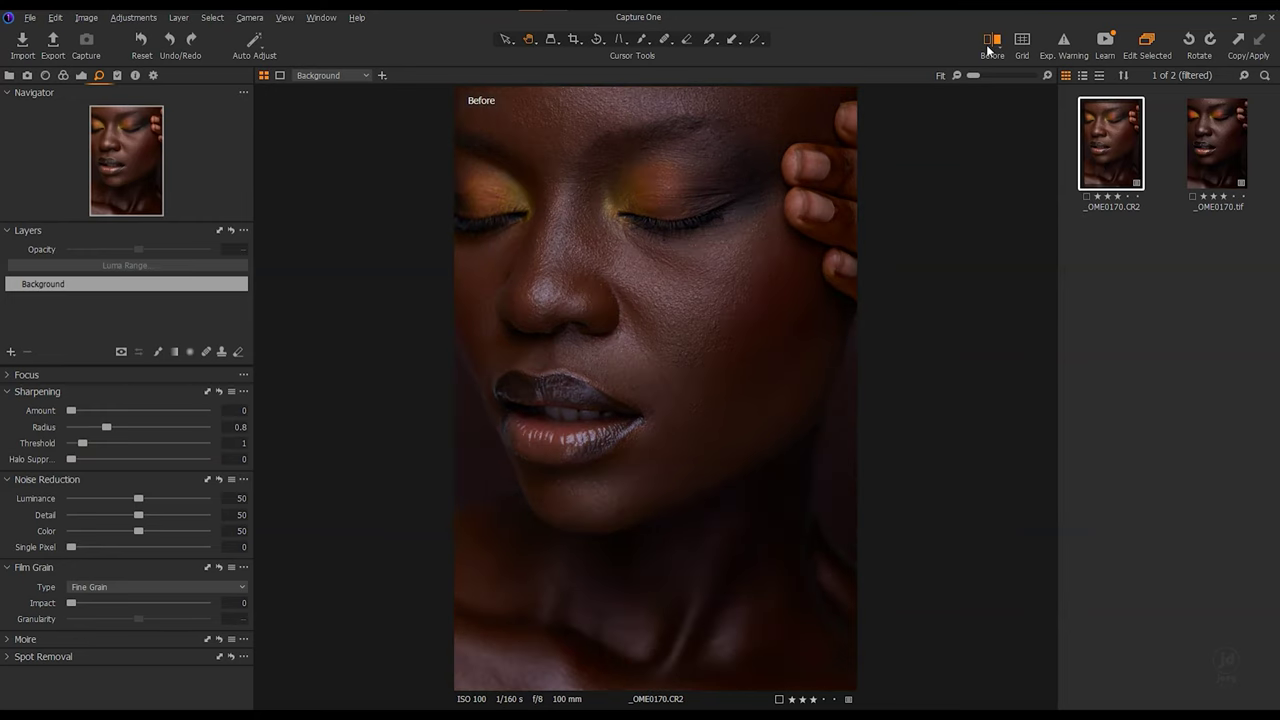
left_click(991, 44)
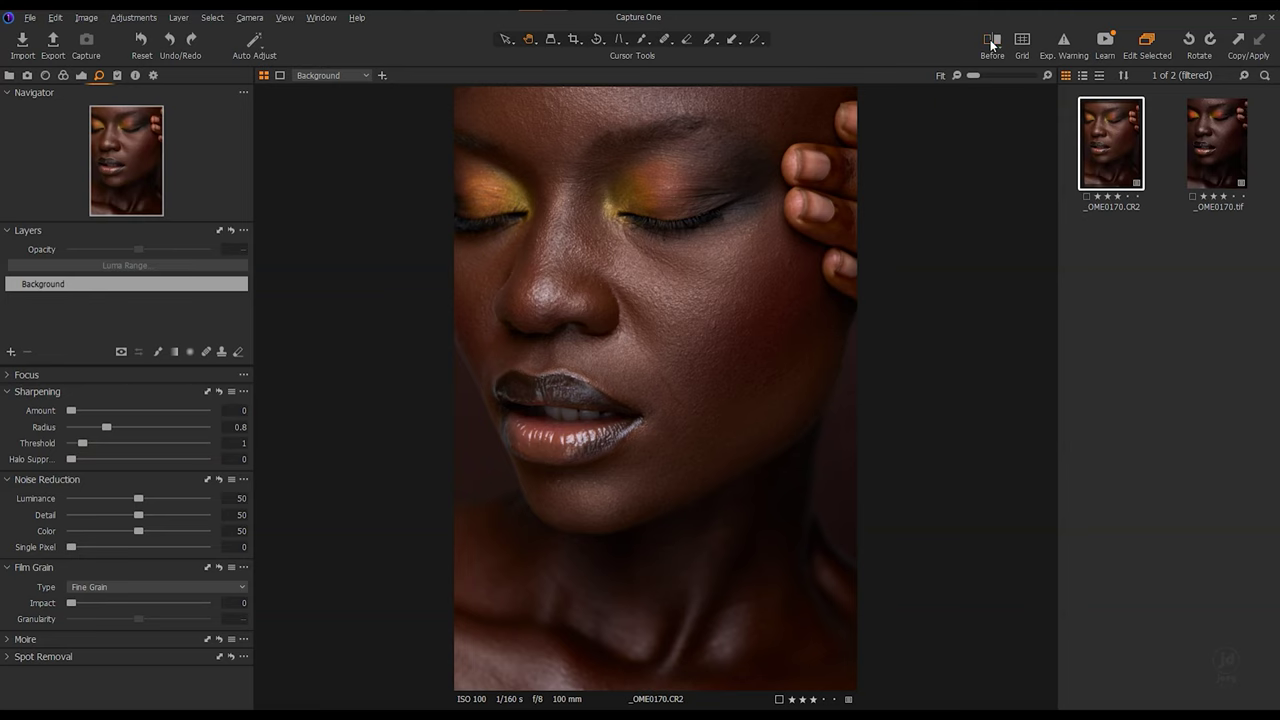
left_click(992, 44)
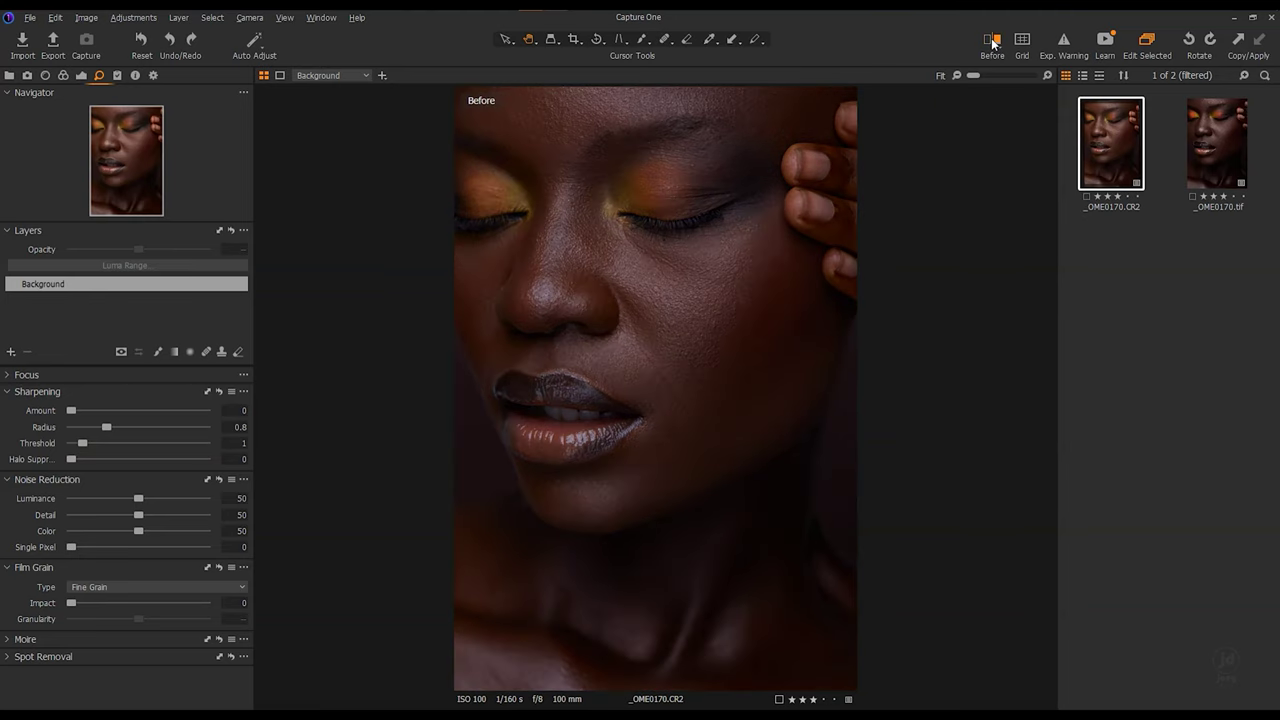
left_click(992, 44)
left_click(1224, 151)
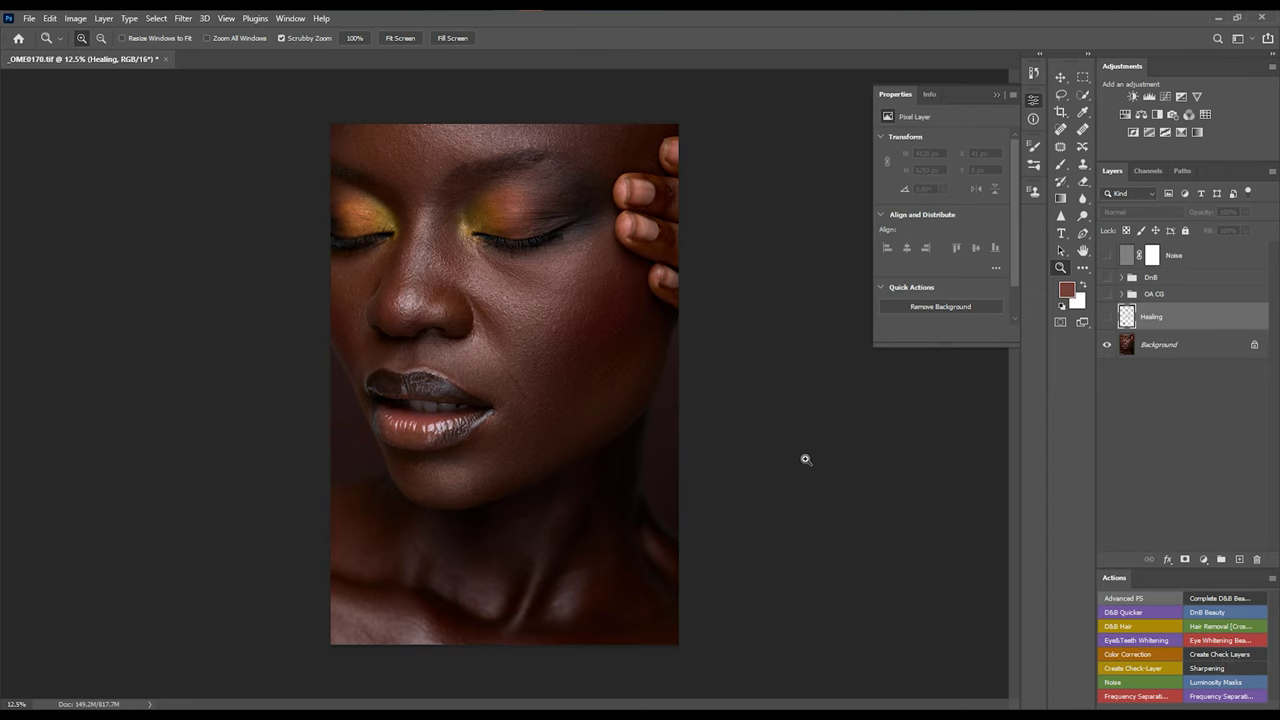
Close the layer properties and zoom in on the cheek and around the eyes.
left_click(997, 95)
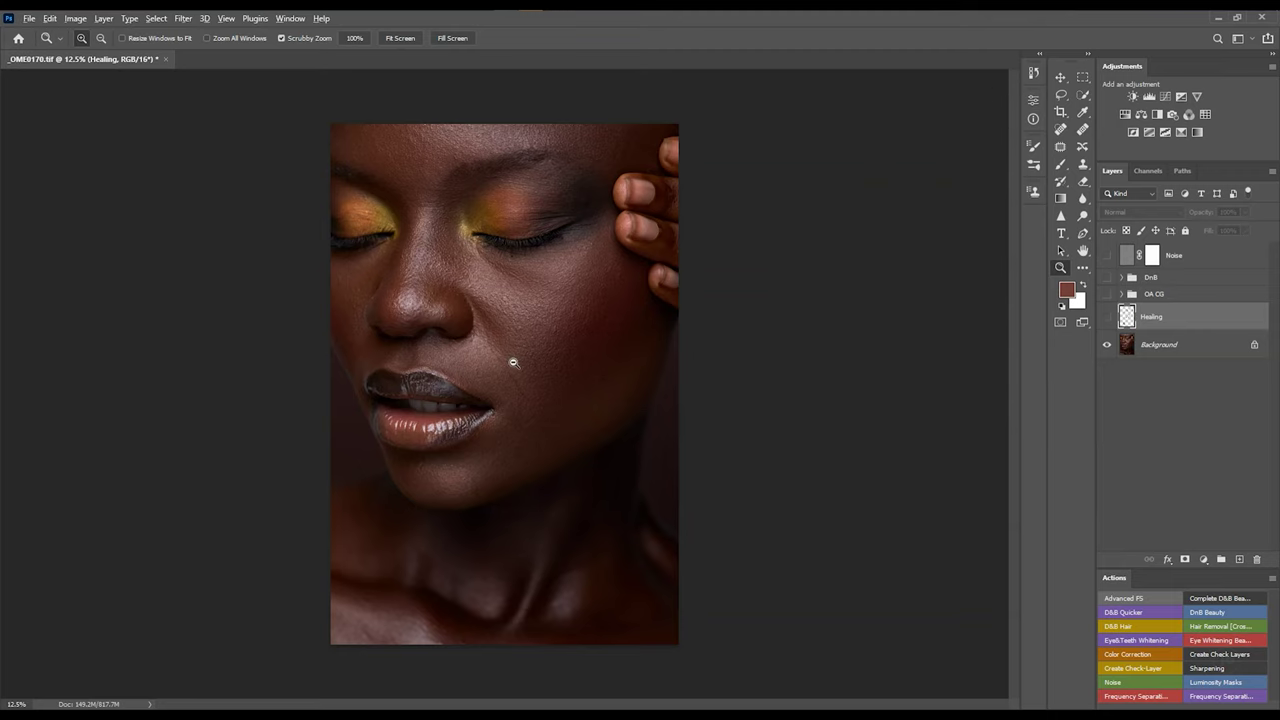
left_click_drag(522, 333, 557, 323)
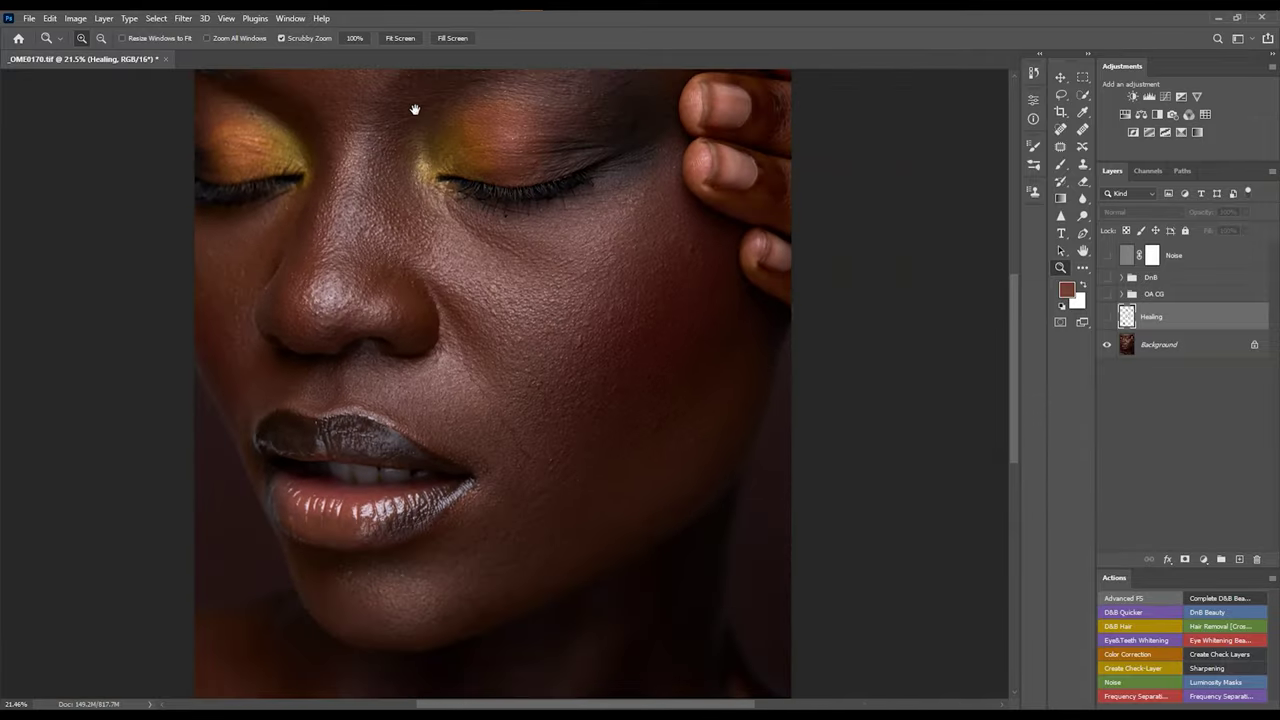
left_click_drag(417, 109, 477, 283)
left_click_drag(396, 223, 704, 401)
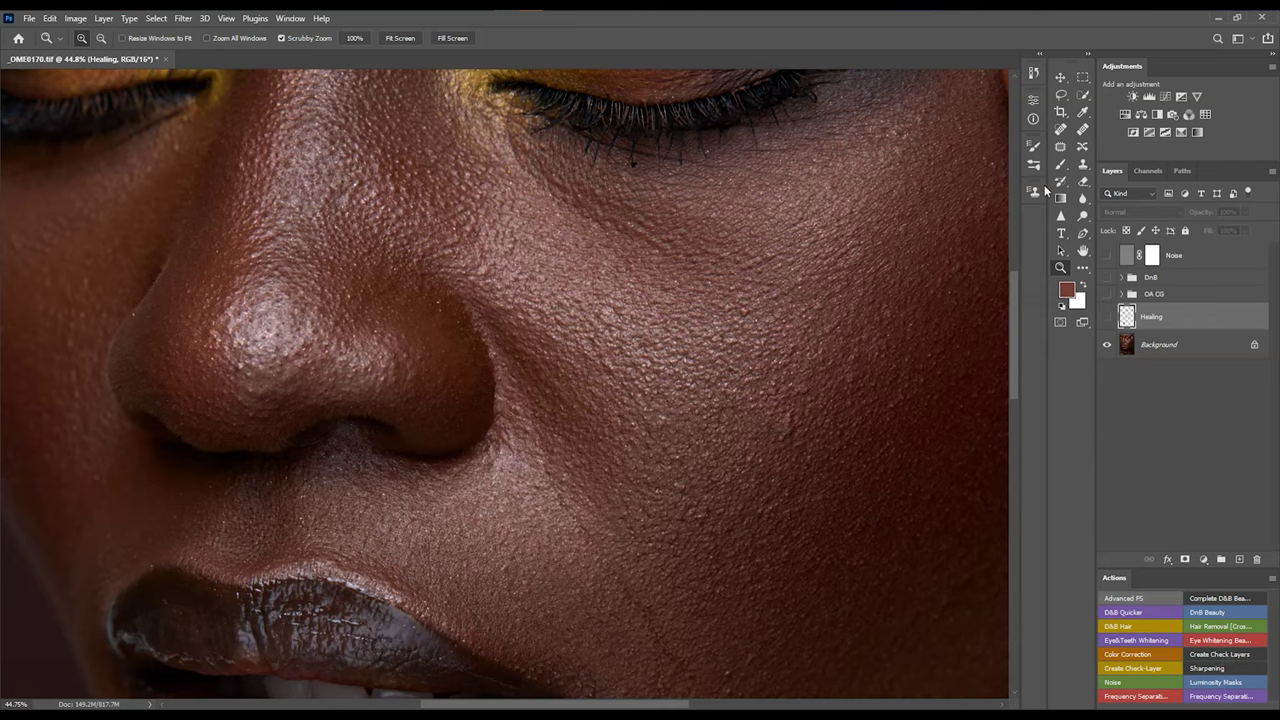
Switch to the Clone Stamp tool, then settle on the Healing Brush for blemish work.
left_click(1082, 164)
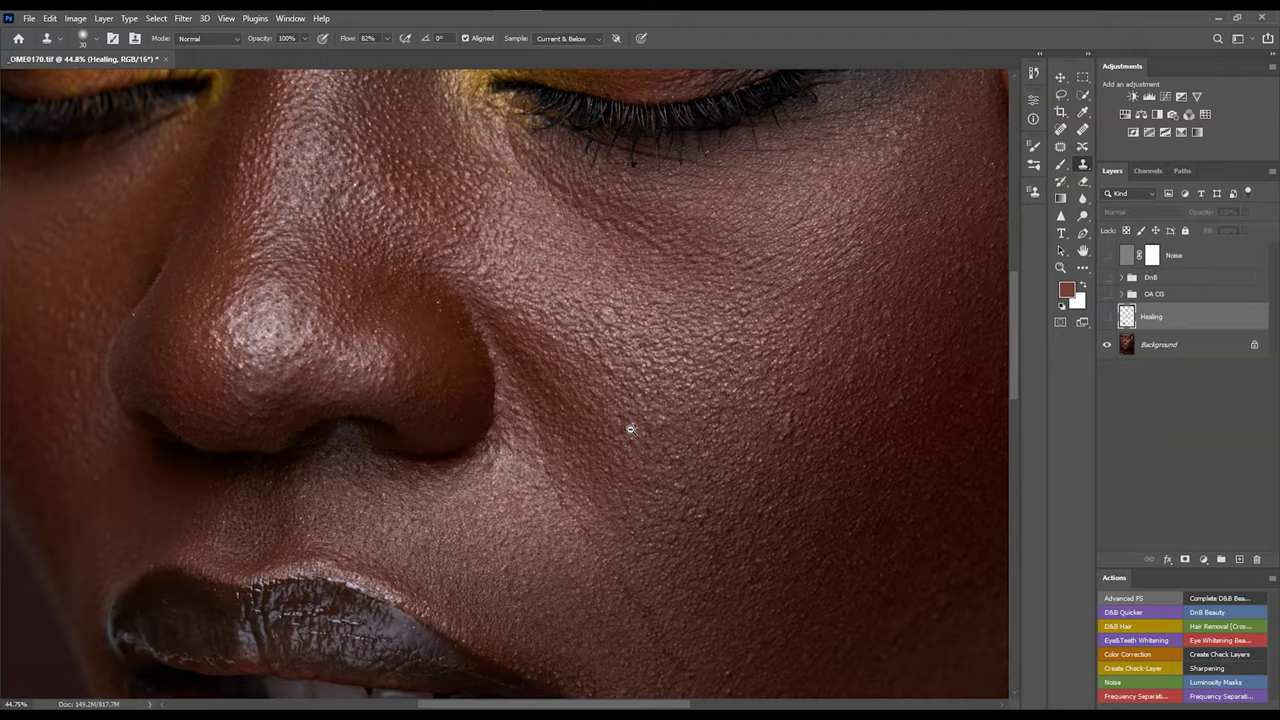
scroll(686, 466, "down", 5)
scroll(631, 380, "up", 6)
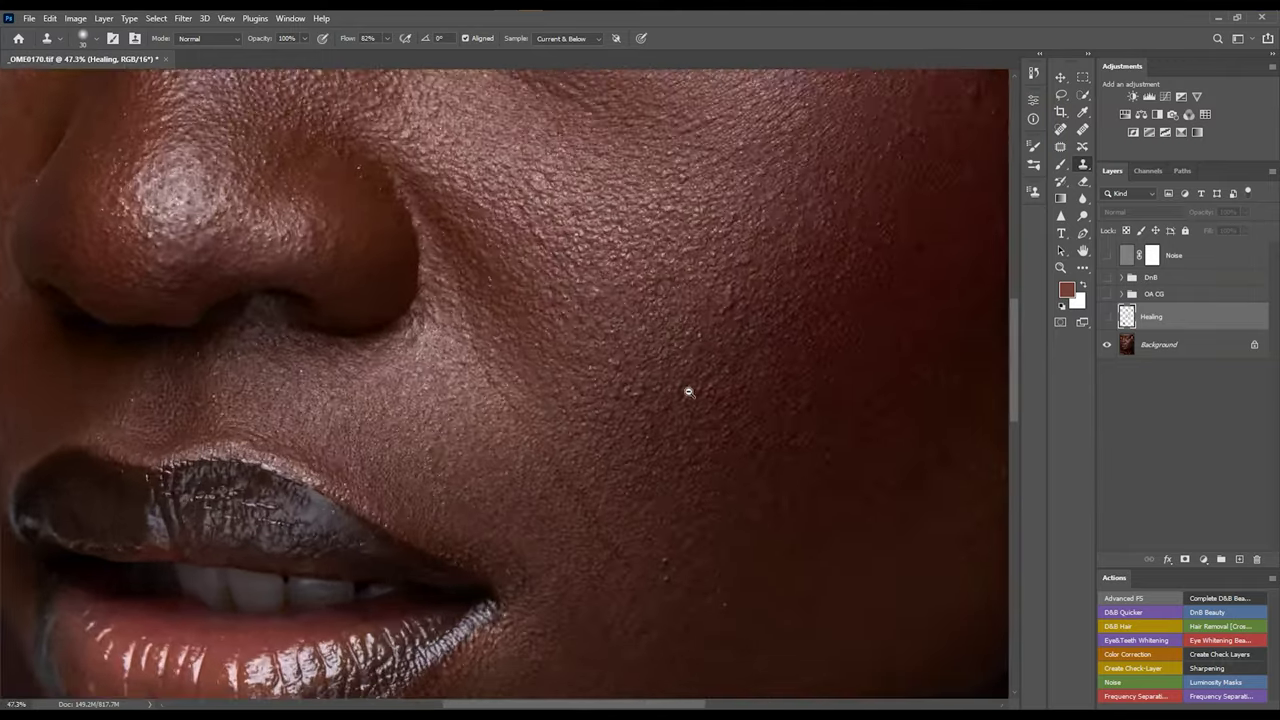
scroll(688, 392, "down", 4)
scroll(578, 238, "up", 2)
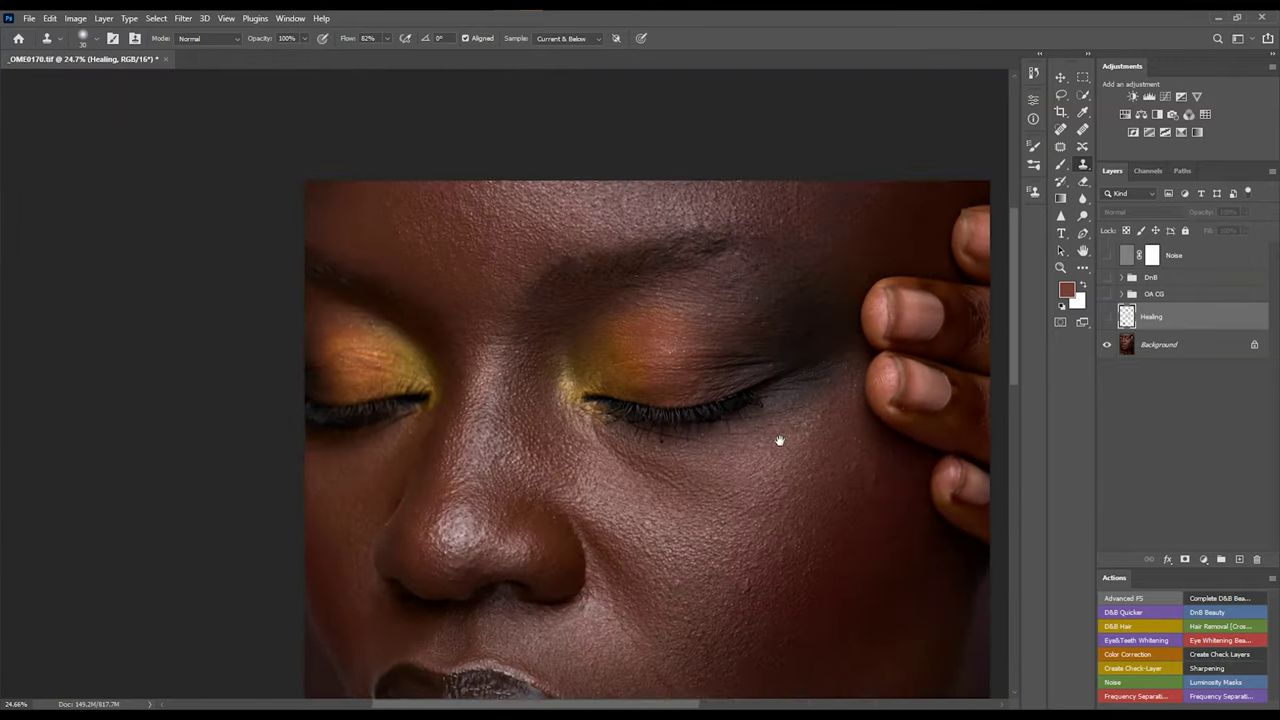
scroll(694, 331, "down", 5)
scroll(677, 374, "up", 3)
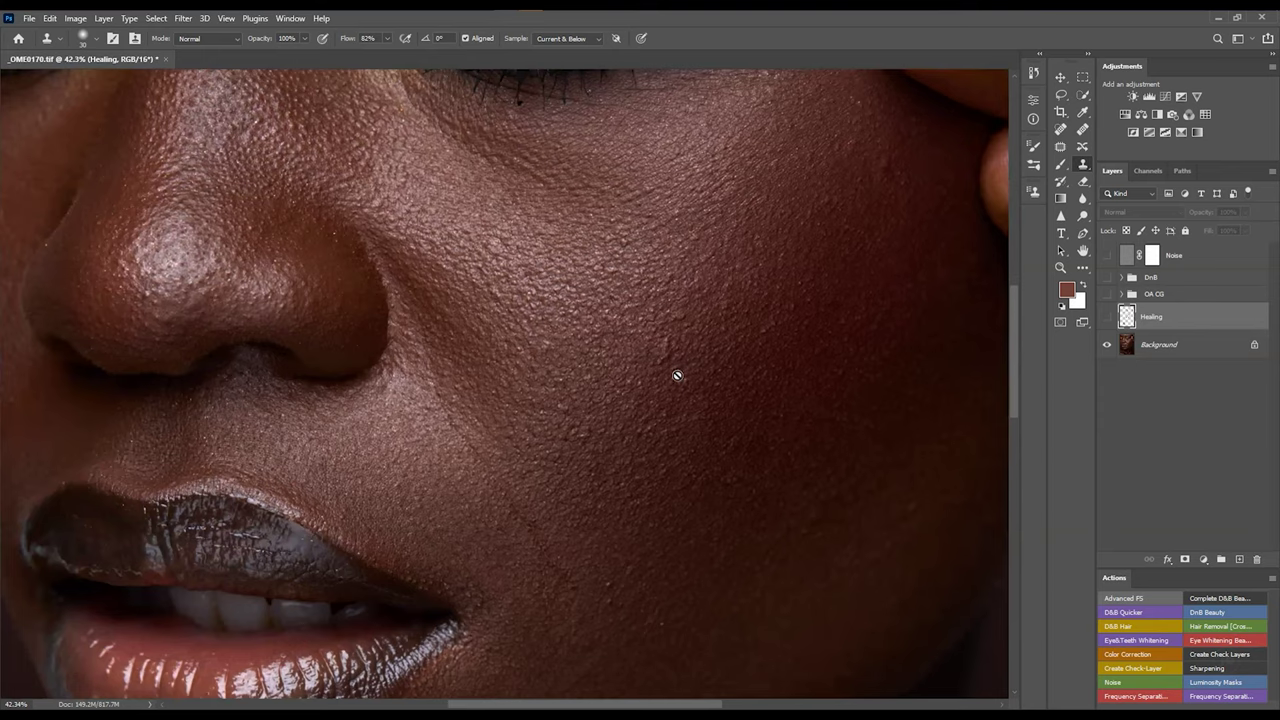
scroll(677, 374, "down", 3)
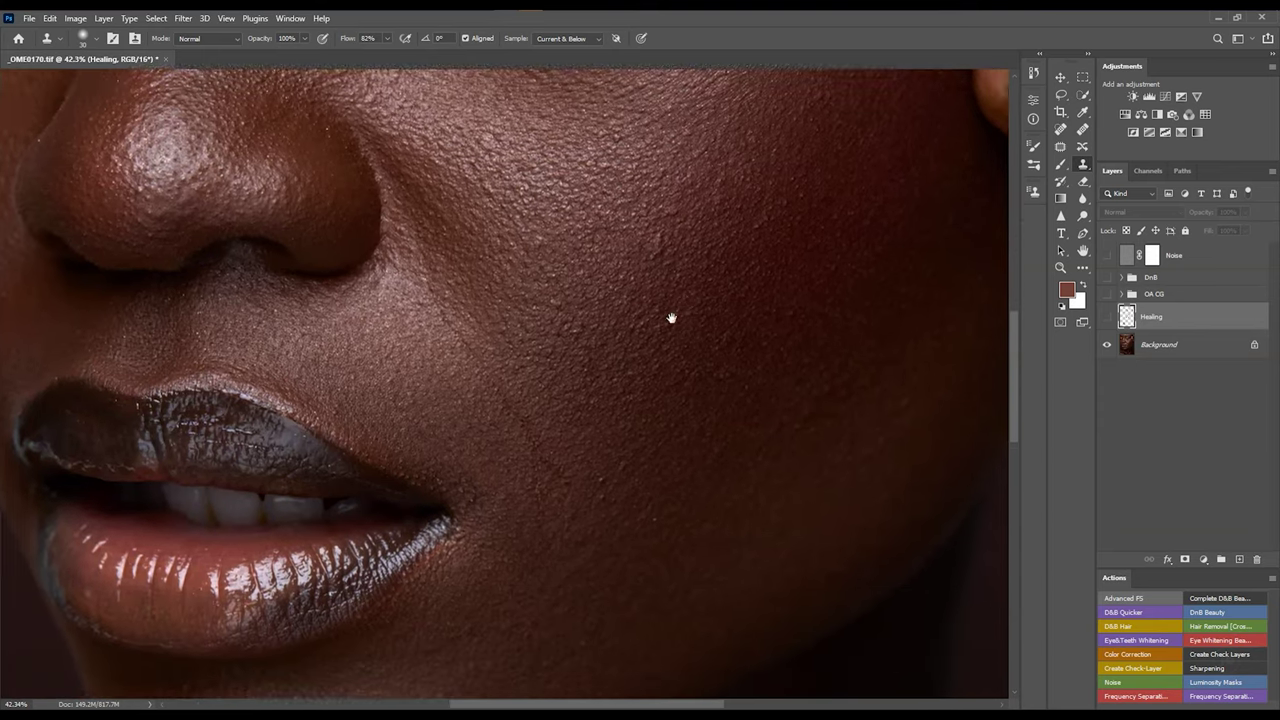
scroll(797, 366, "down", 3)
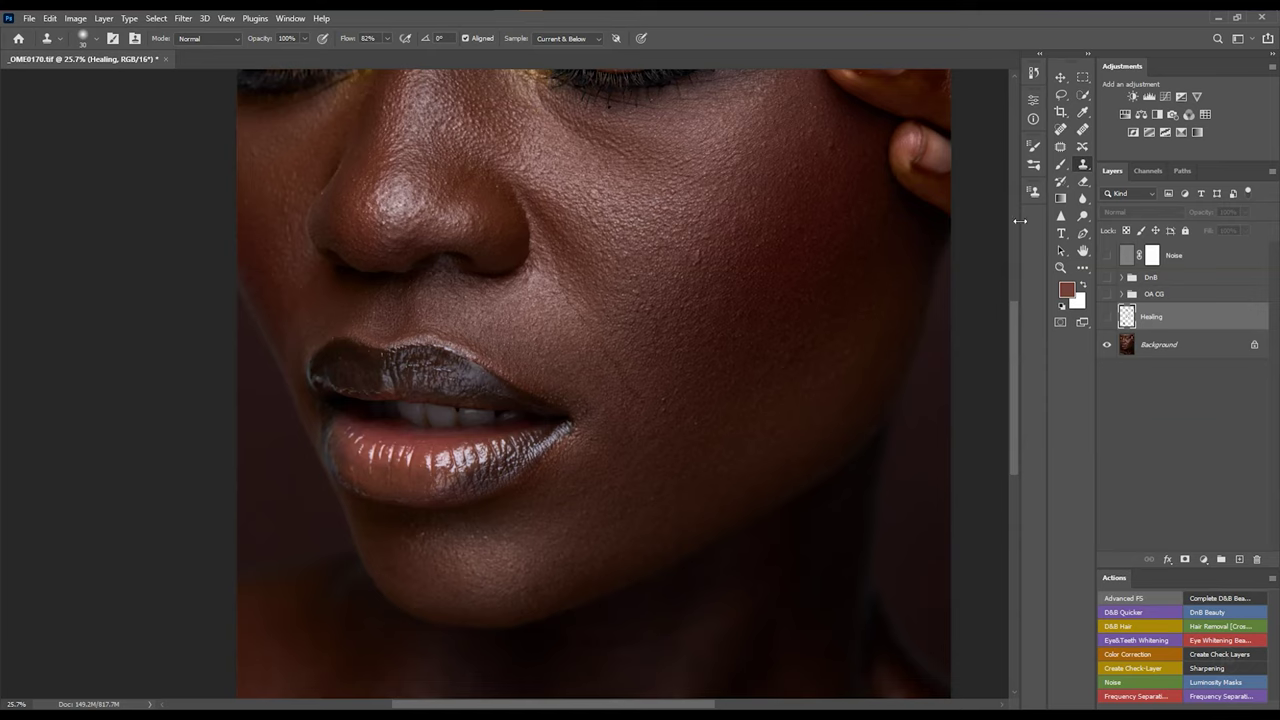
left_click(1082, 129)
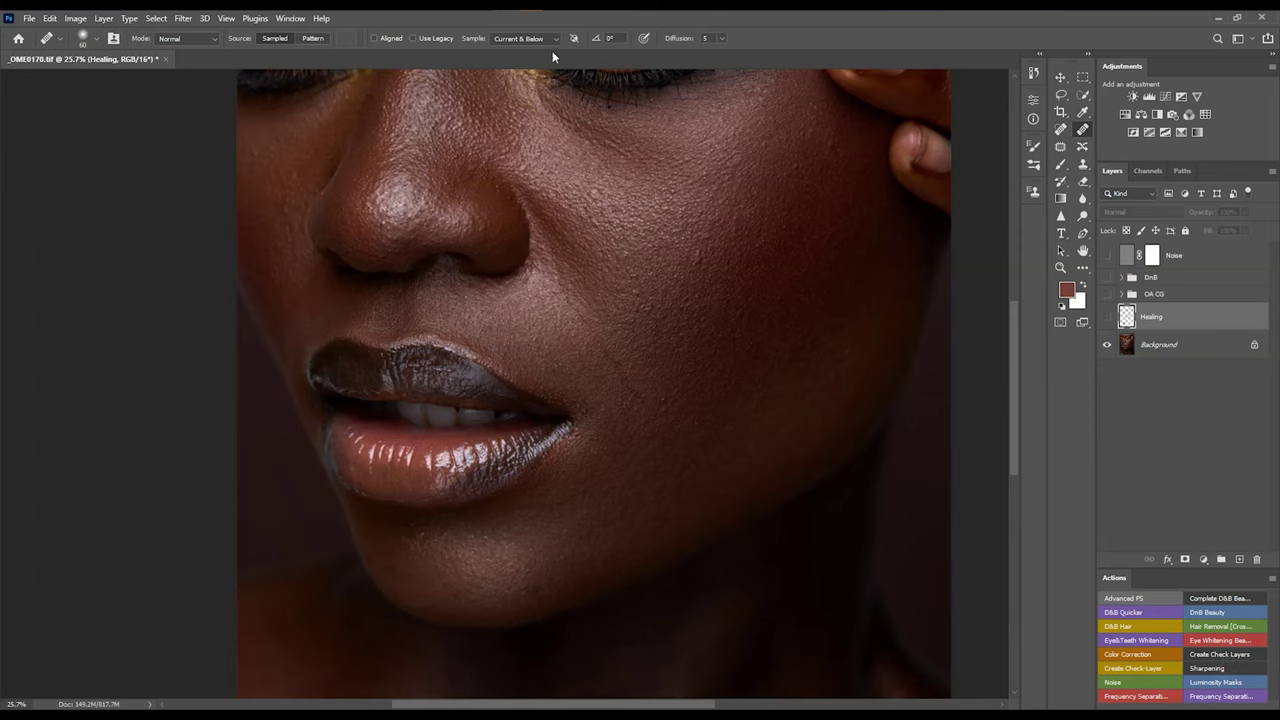
Turn on the Healing layer and toggle it off and on to compare the retouch.
left_click(1107, 317)
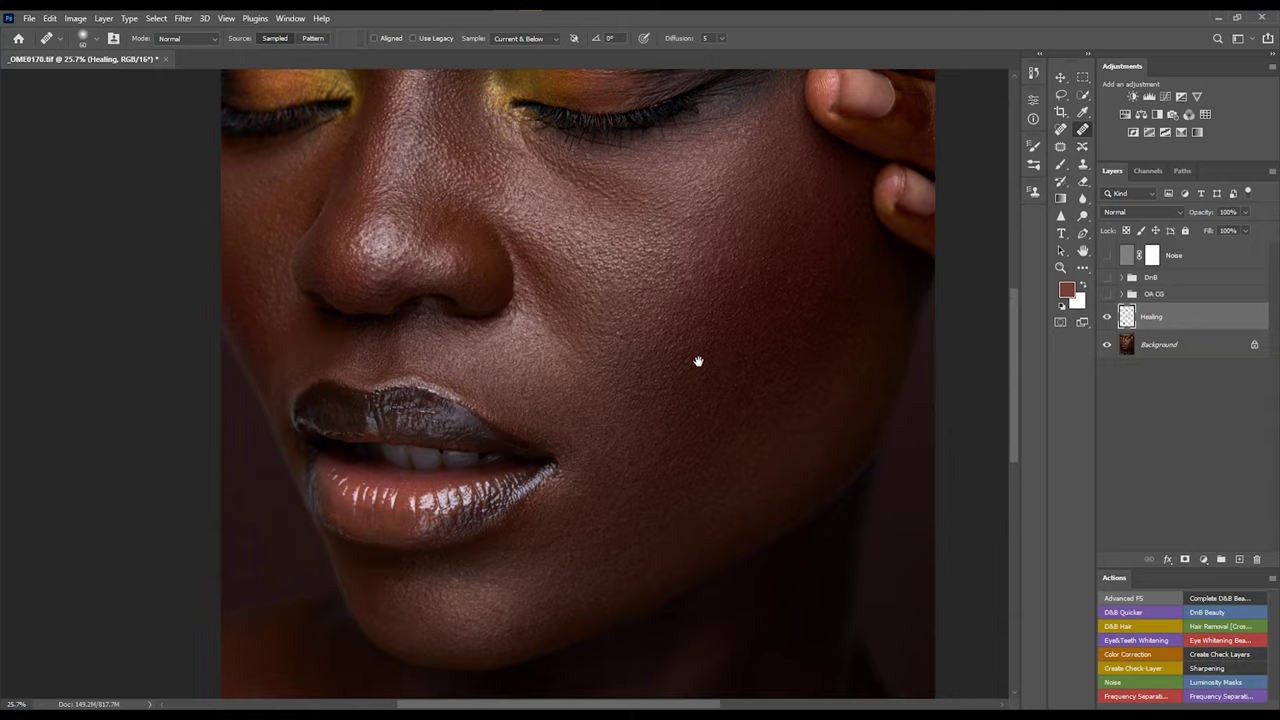
scroll(697, 362, "down", 5)
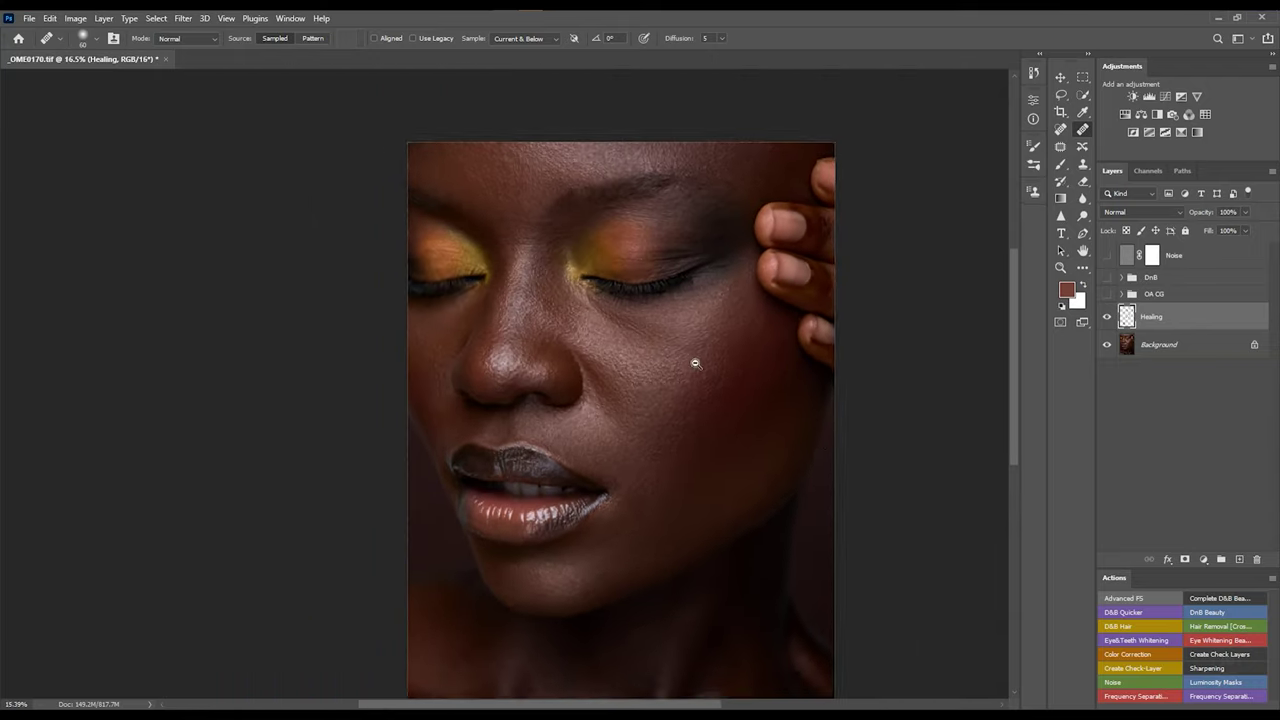
scroll(700, 362, "up", 2)
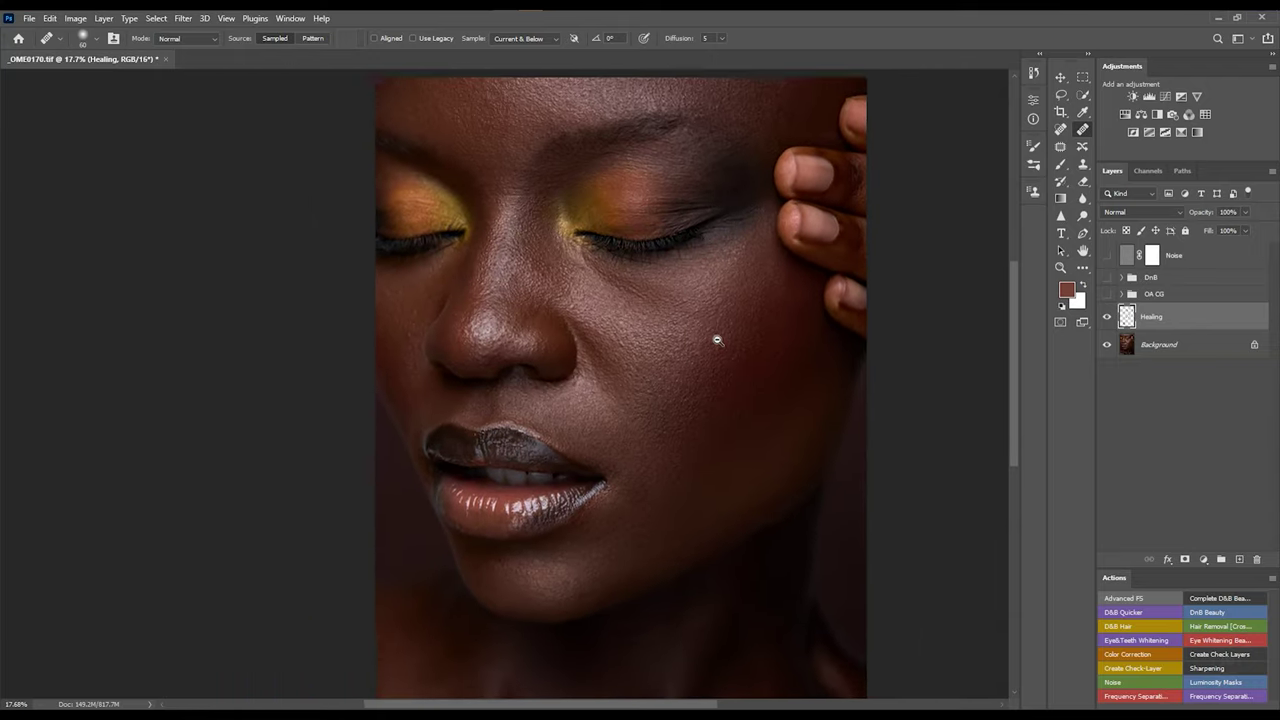
scroll(680, 285, "up", 1)
scroll(680, 331, "up", 2)
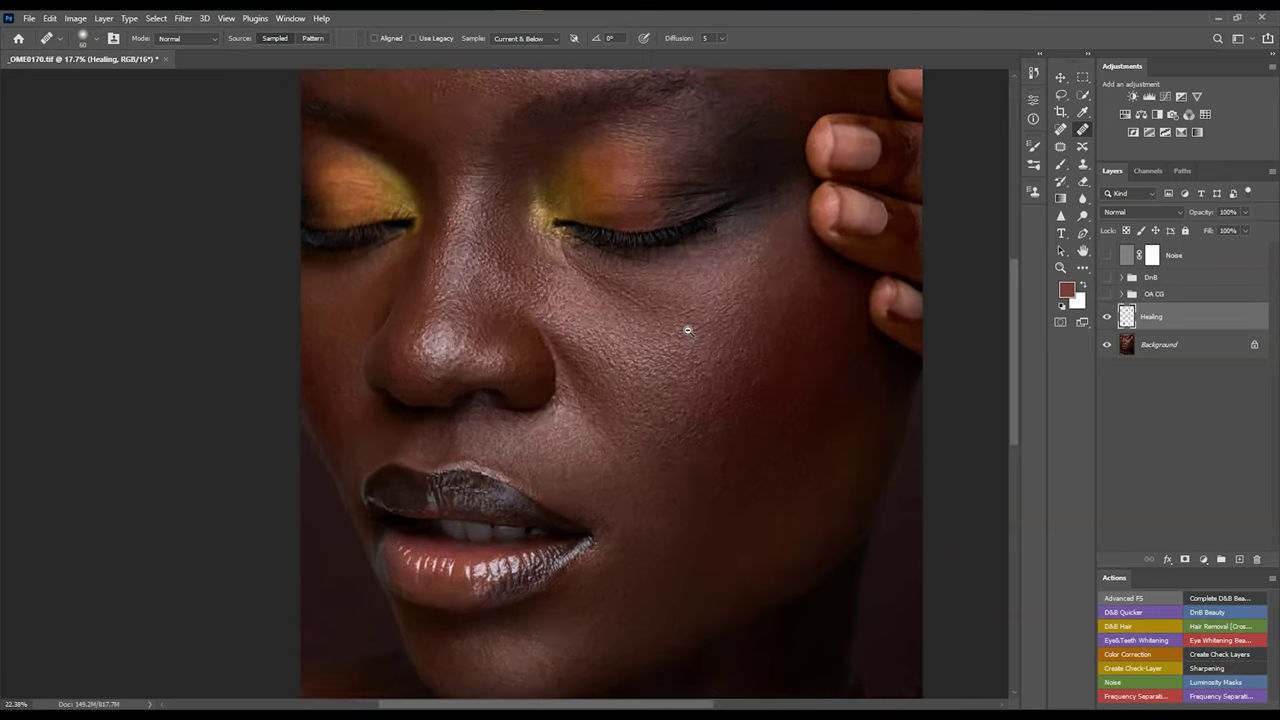
scroll(688, 330, "down", 1)
left_click(1106, 318)
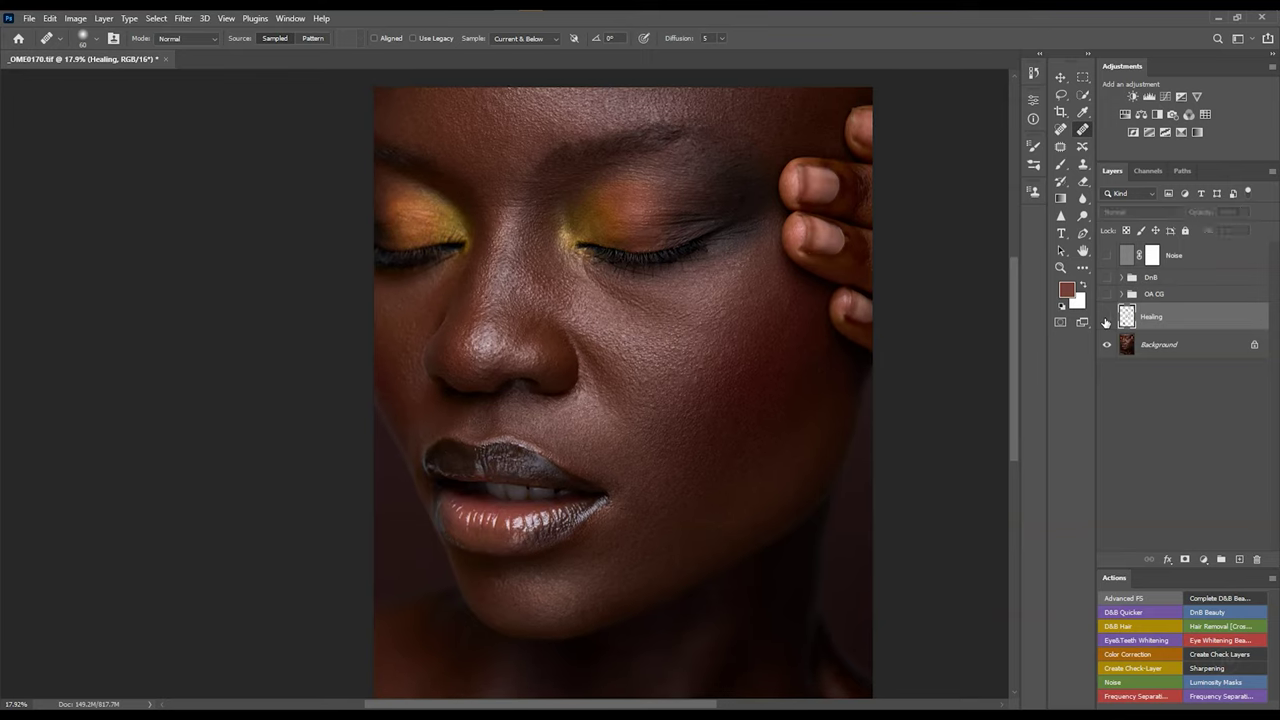
left_click(1106, 318)
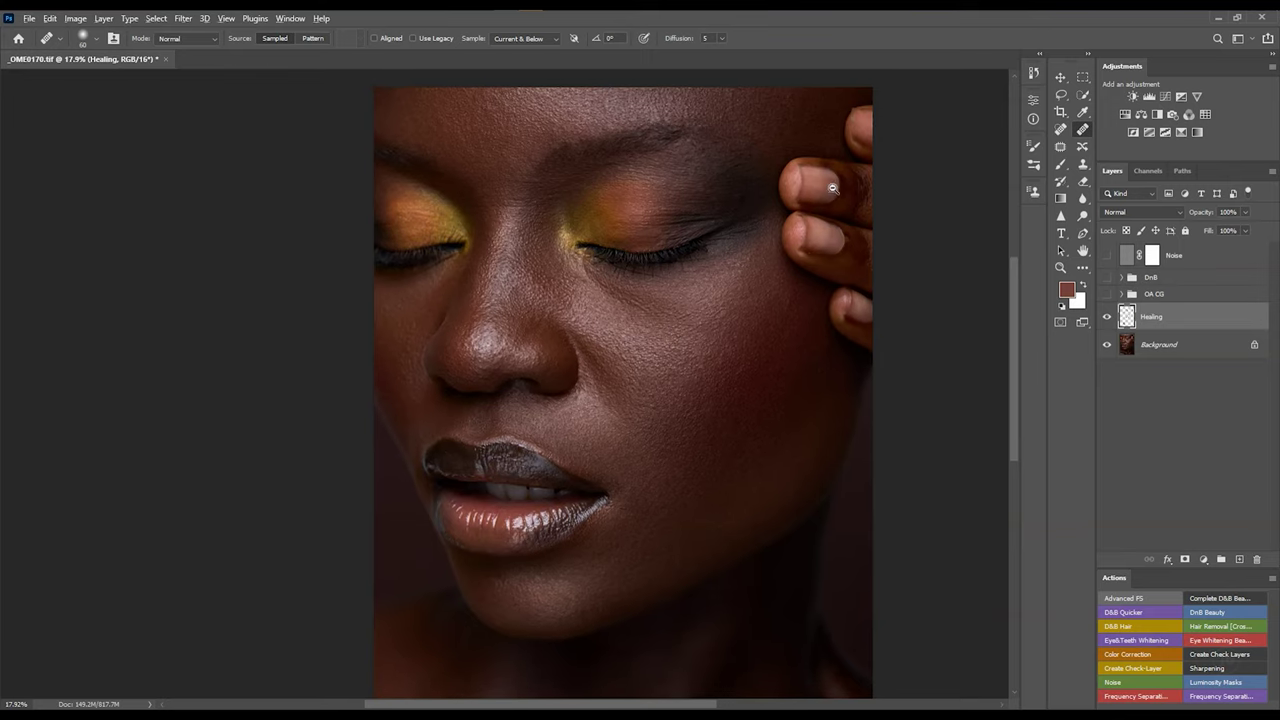
scroll(834, 189, "up", 3)
scroll(895, 189, "down", 2)
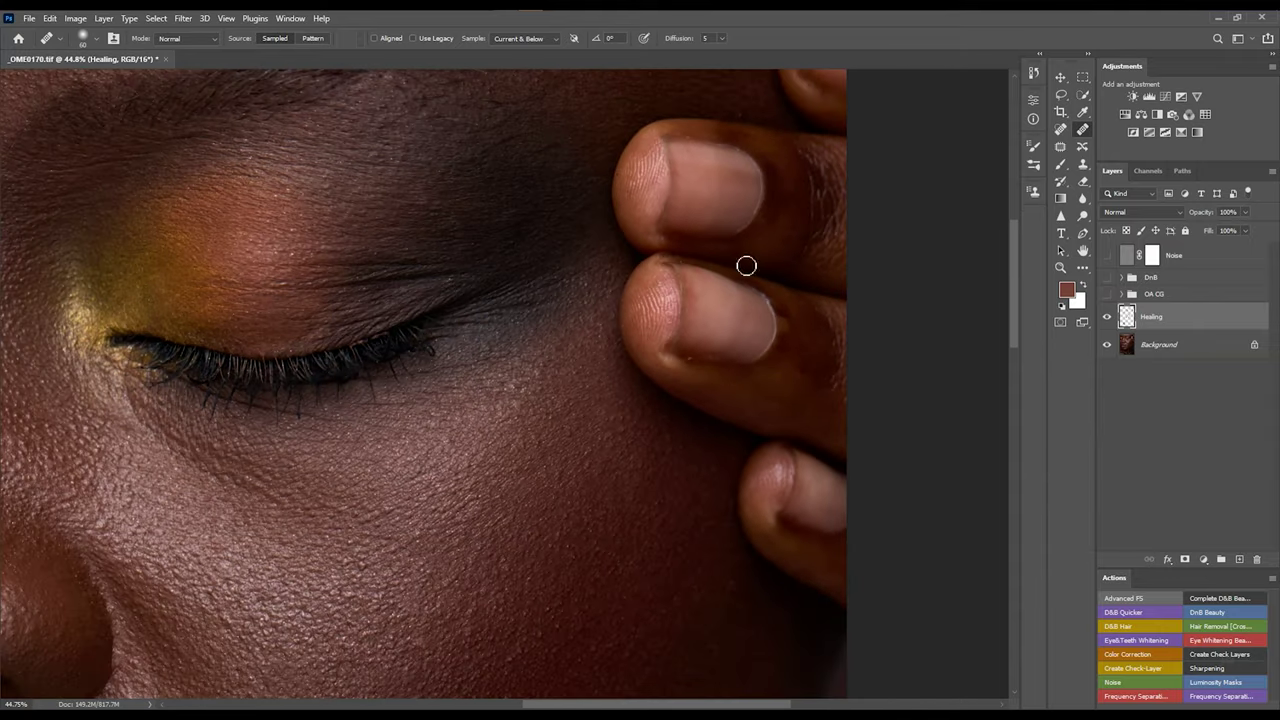
Toggle the Healing layer repeatedly to check the healed fingernails, leaving it visible.
left_click(1107, 318)
left_click(1107, 318)
left_click(1107, 318)
left_click(1107, 318)
left_click(1107, 318)
Pan across the nose, other eye and lips, comparing with the Healing layer hidden, leaving it on.
left_click_drag(423, 314, 687, 291)
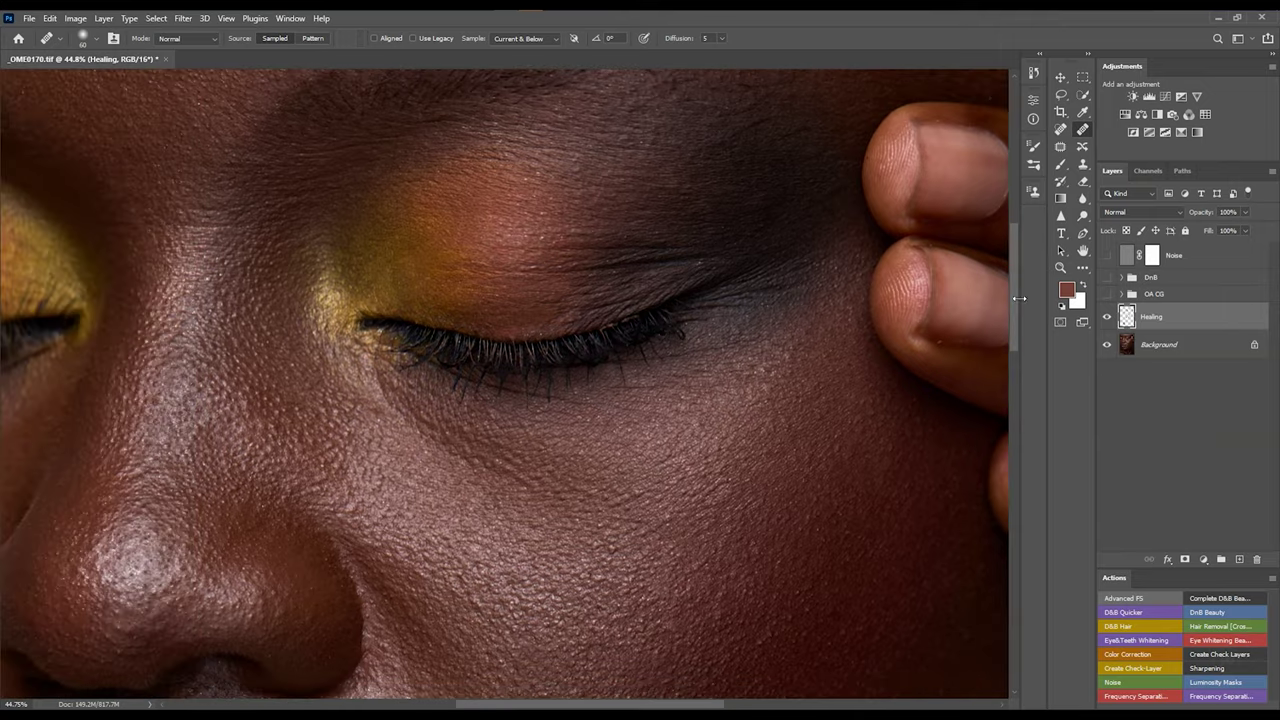
left_click(1107, 318)
left_click(1107, 318)
left_click(1107, 318)
left_click(1107, 318)
scroll(615, 339, "down", 3)
left_click_drag(579, 338, 506, 251)
scroll(423, 486, "up", 3)
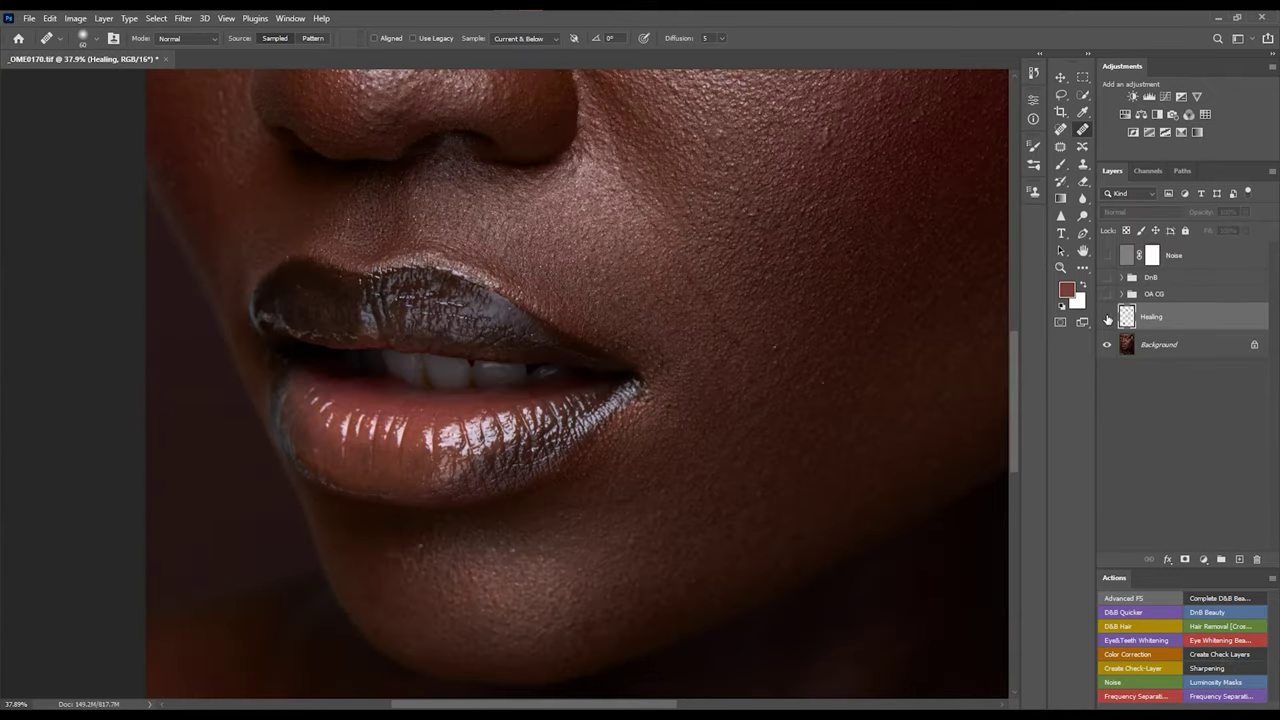
scroll(640, 337, "down", 5)
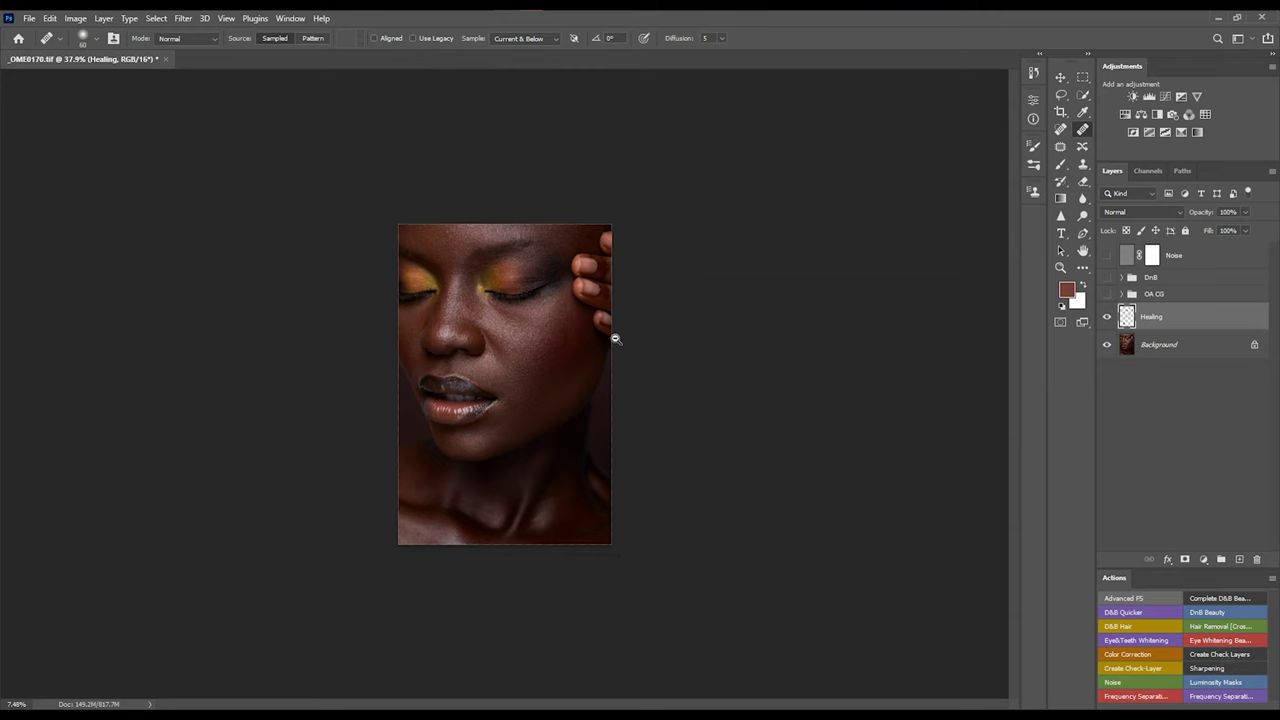
scroll(600, 337, "up", 2)
scroll(420, 315, "up", 2)
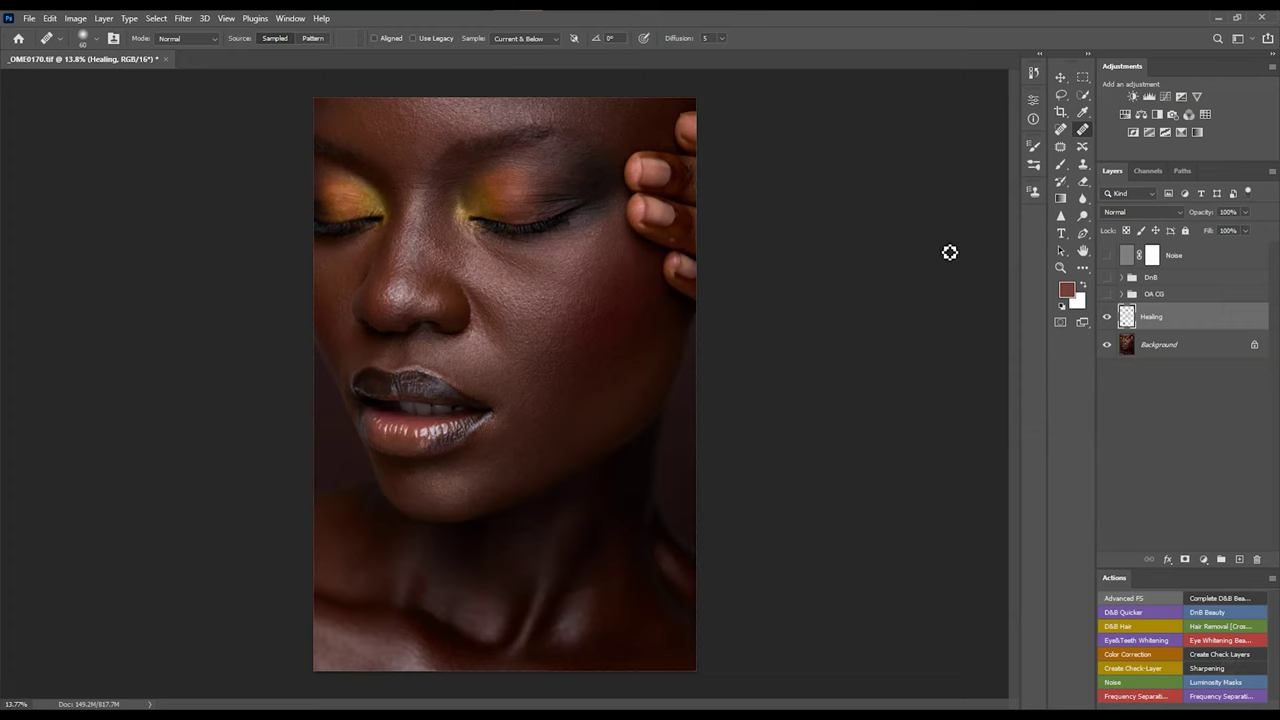
Switch to the Clone Stamp tool with the S shortcut.
key("s")
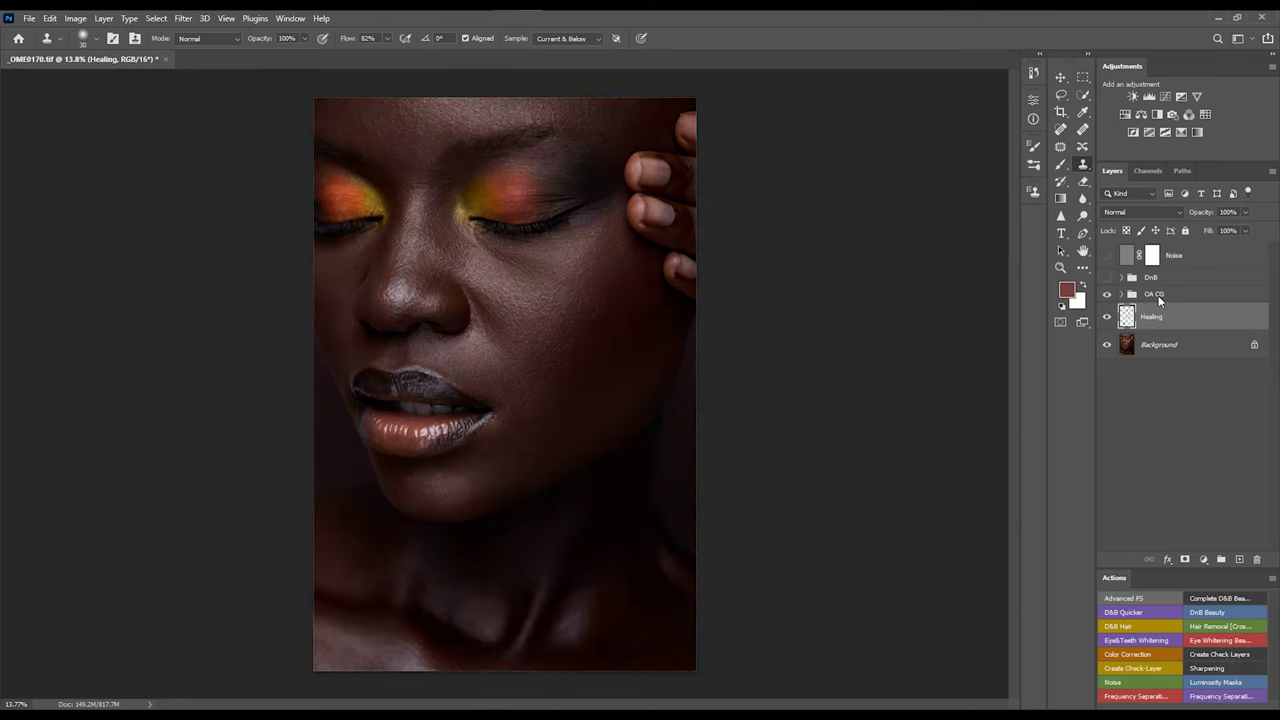
Compare the portrait with and without the QA CG group's colour grading.
left_click(1108, 296)
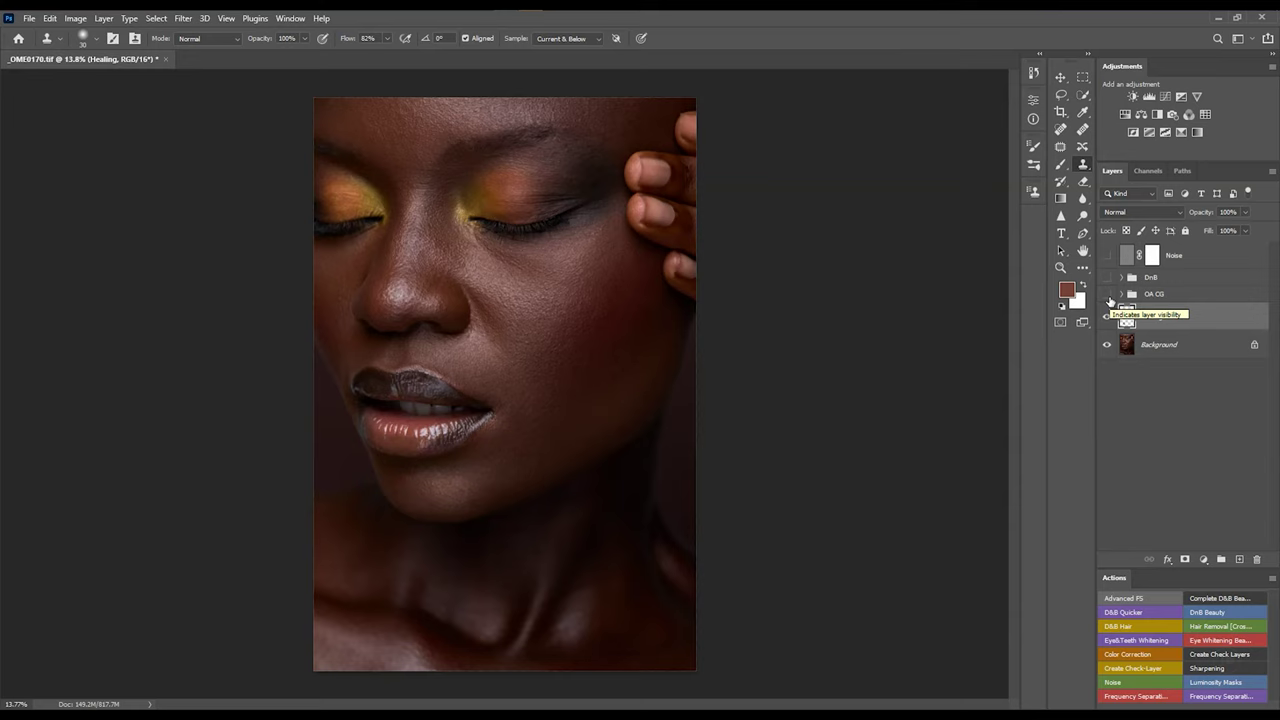
left_click(1107, 296)
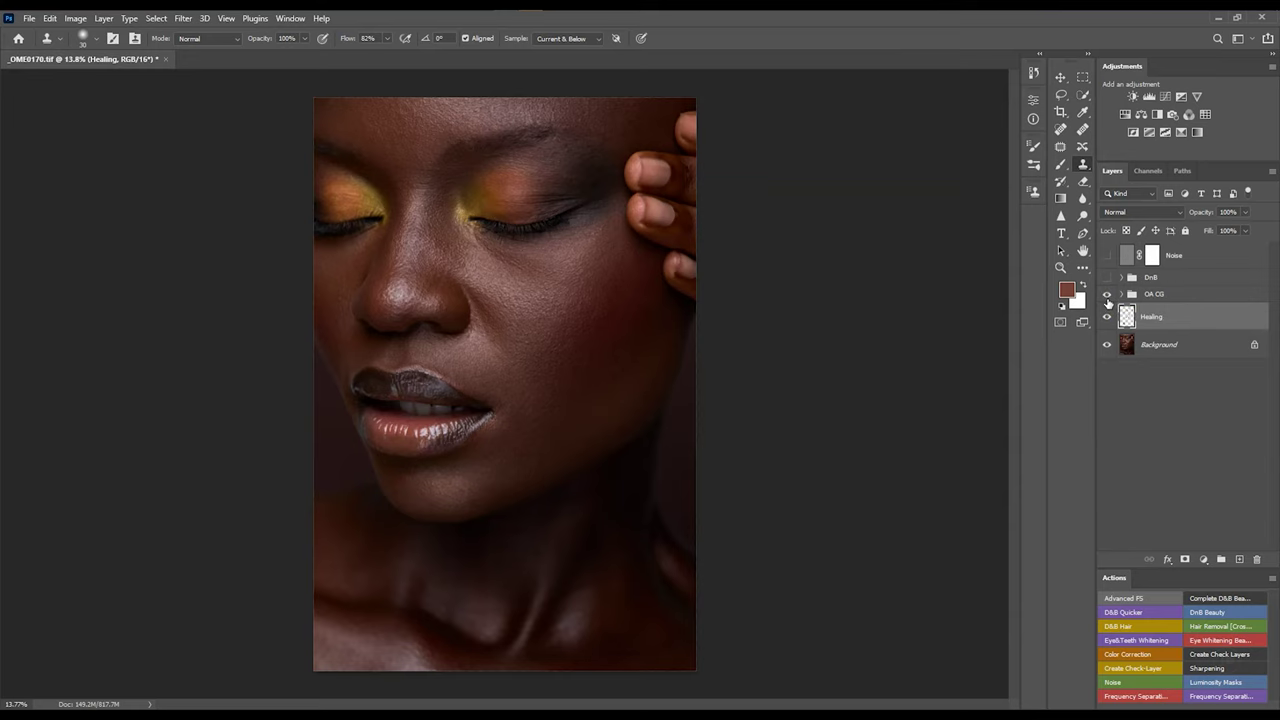
left_click(1107, 296)
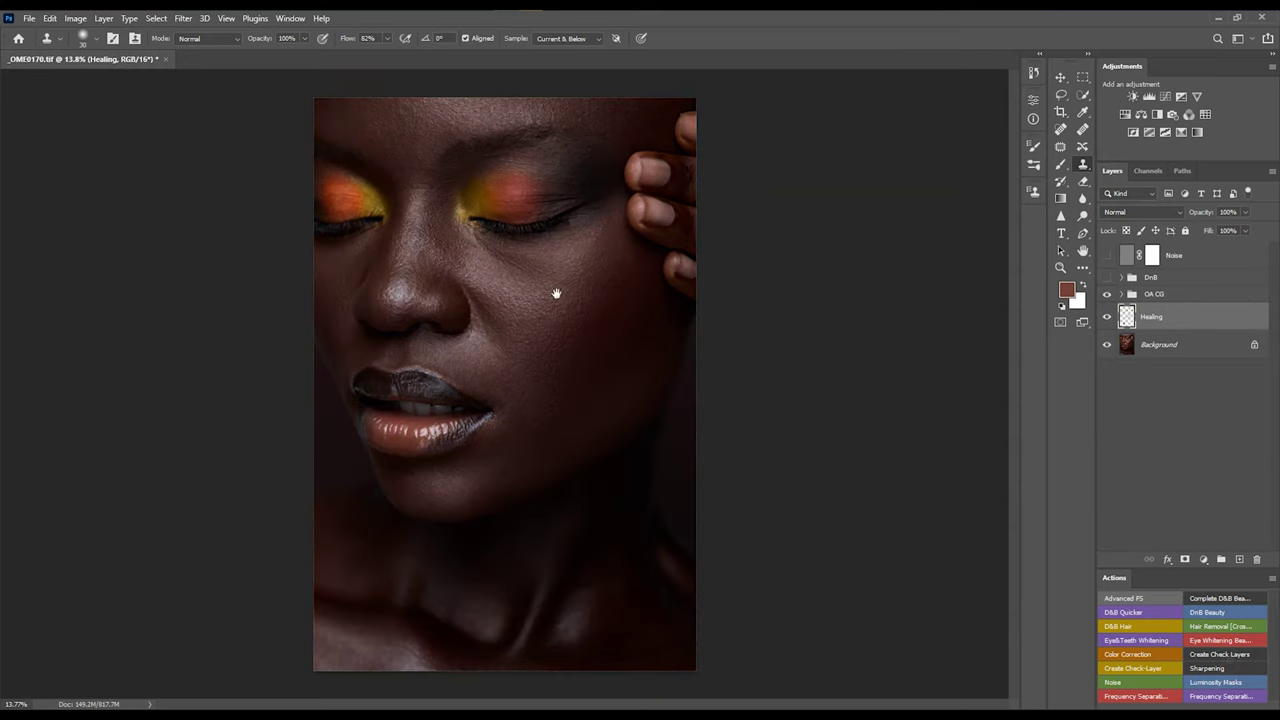
mouse_move(546, 297)
left_mouse_down()
mouse_move(583, 294)
mouse_move(554, 303)
left_mouse_up()
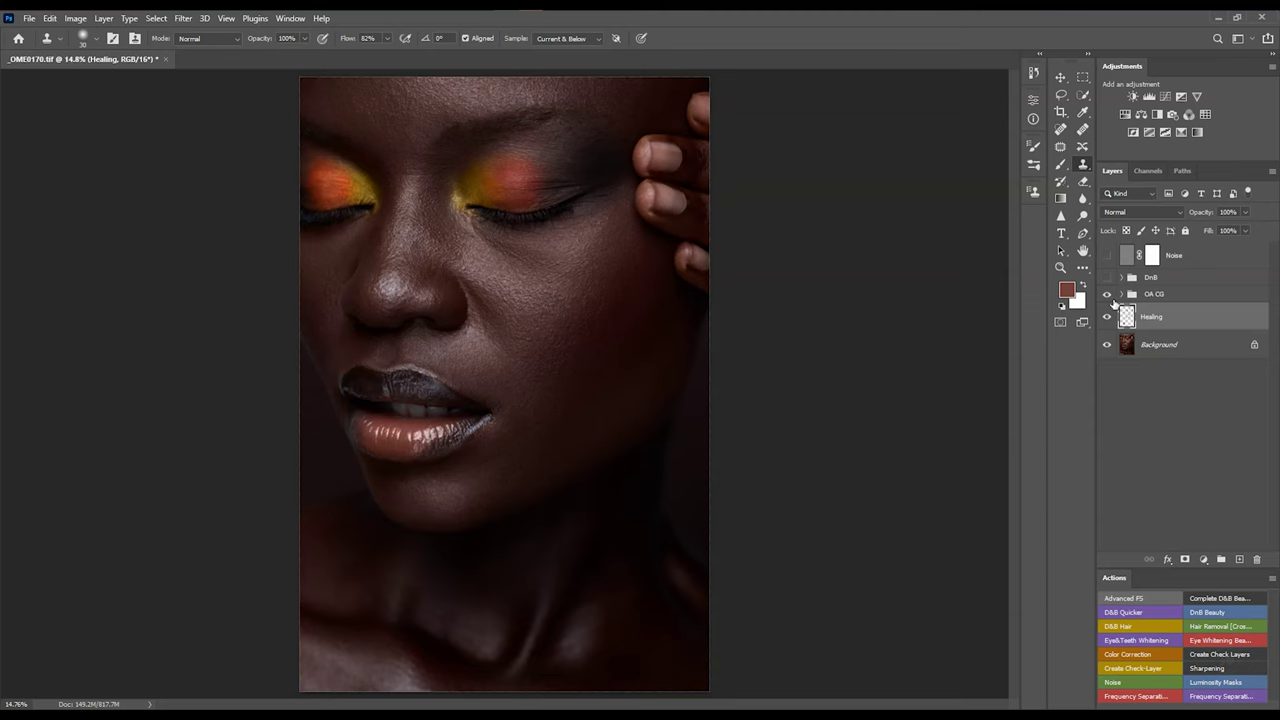
left_click(1108, 295)
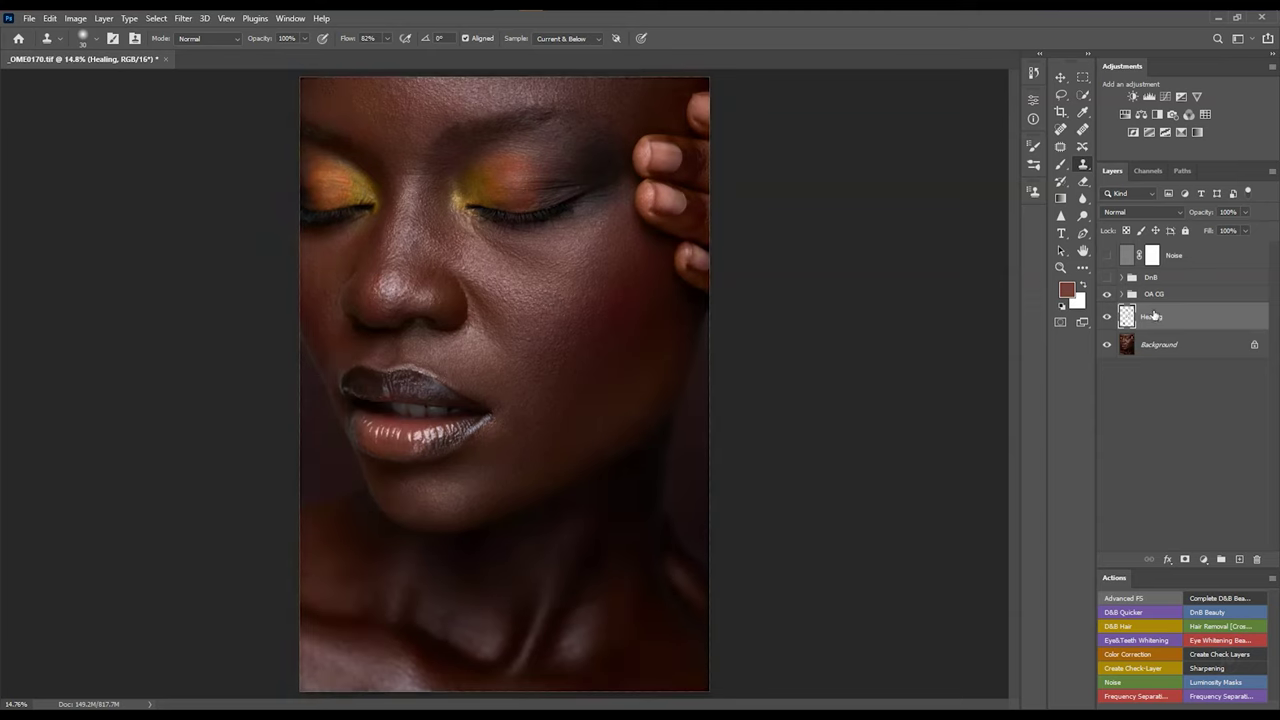
Expand the QA CG group, hide its adjustment layers including Curves 1, then re-show Black & White 1.
left_click(1122, 294)
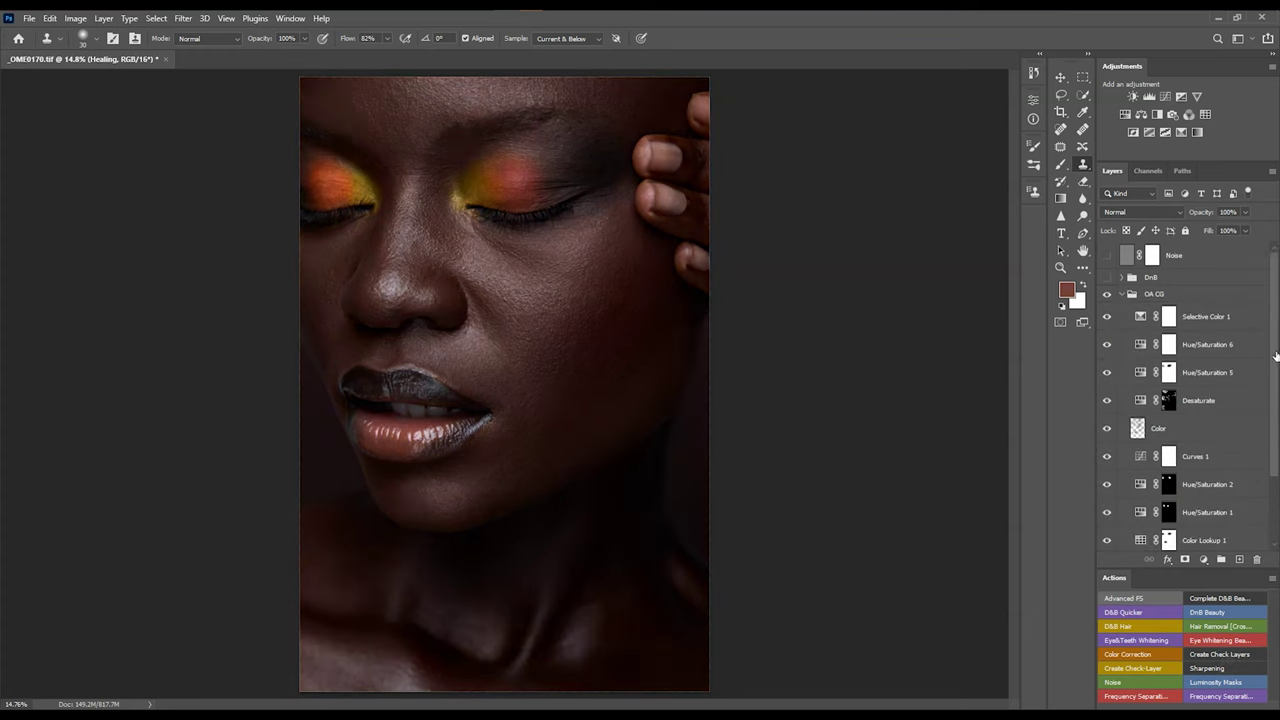
left_click_drag(1275, 367, 1276, 433)
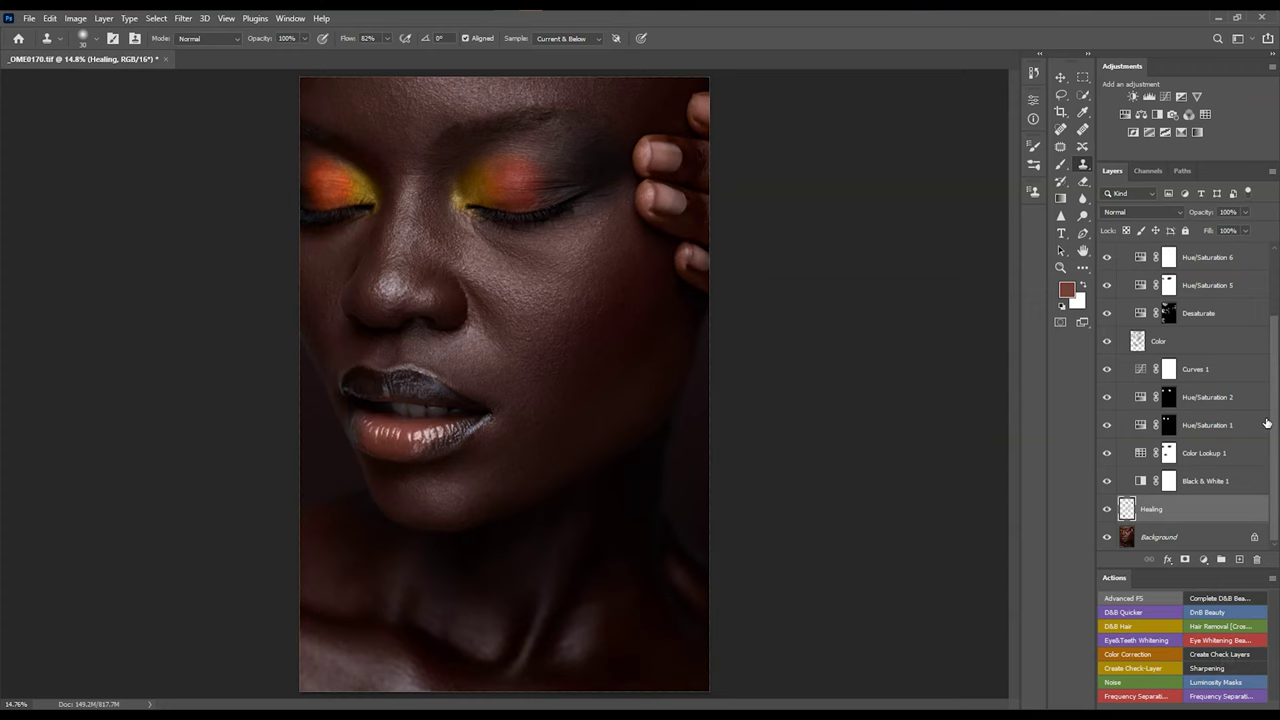
scroll(1138, 513, "up", 3)
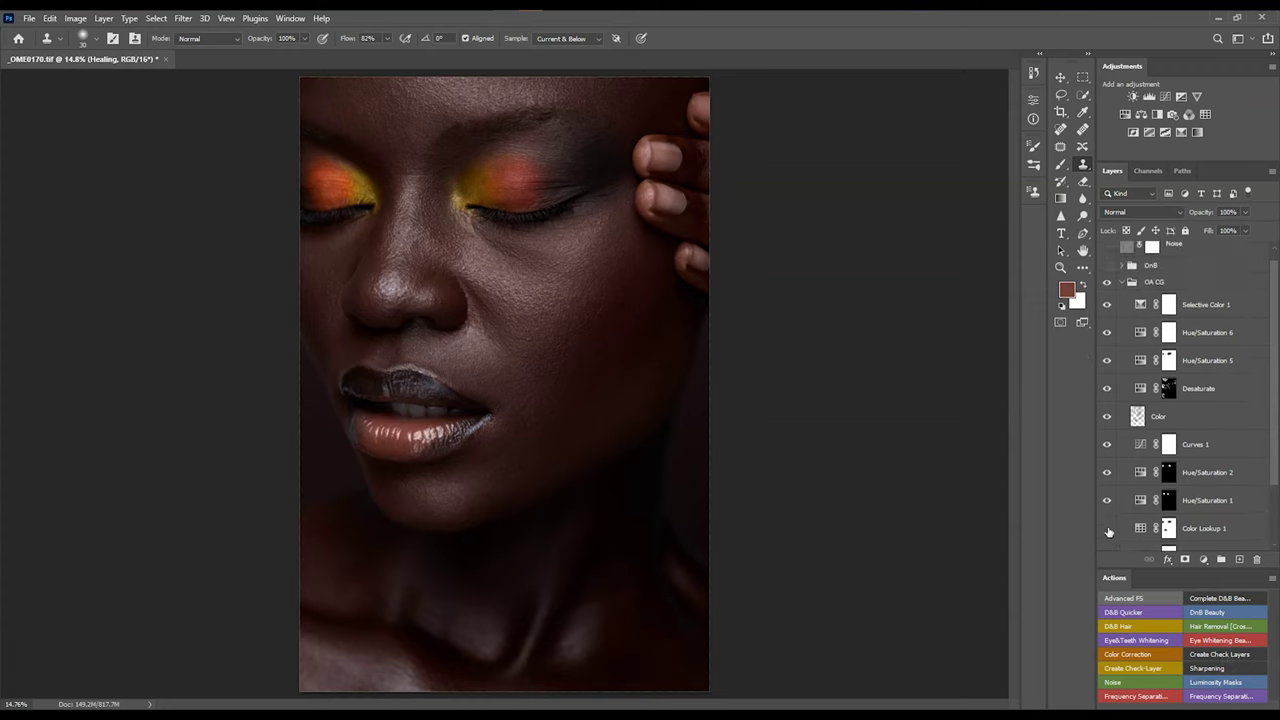
left_click_drag(1106, 528, 1106, 472)
left_click_drag(1107, 304, 1104, 422)
left_click(1106, 444)
scroll(1106, 460, "down", 3)
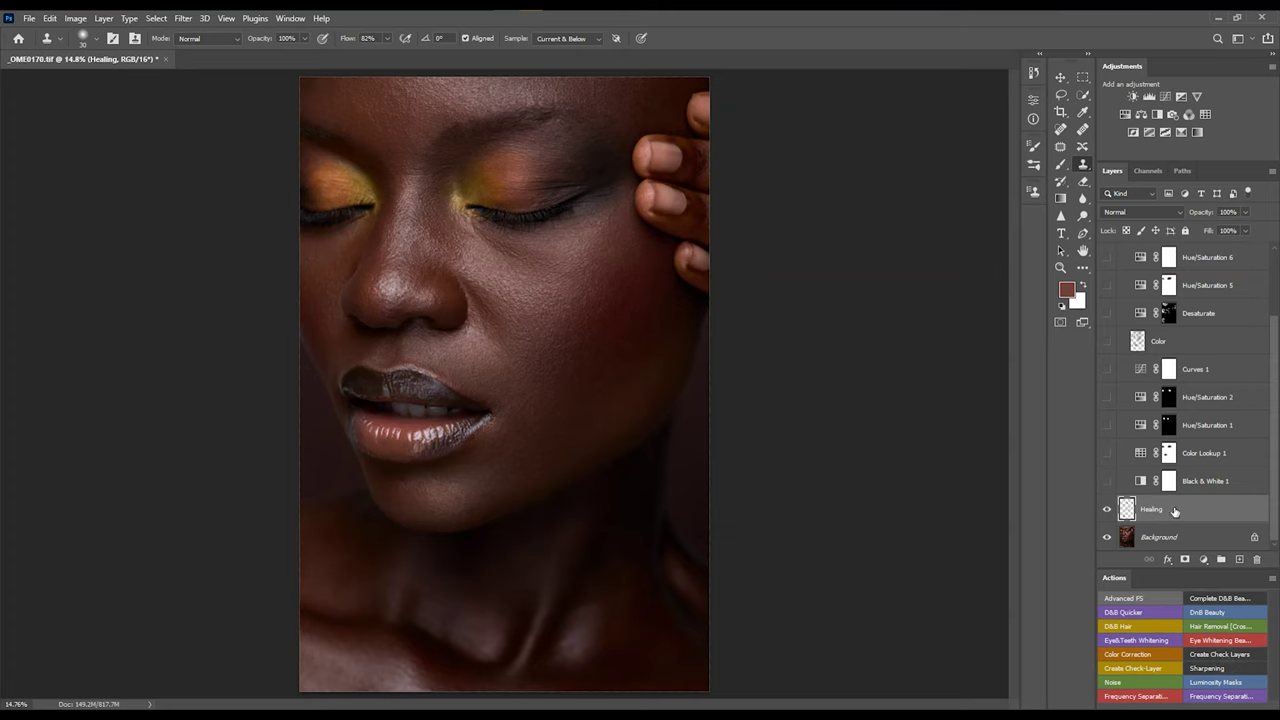
left_click(1248, 488)
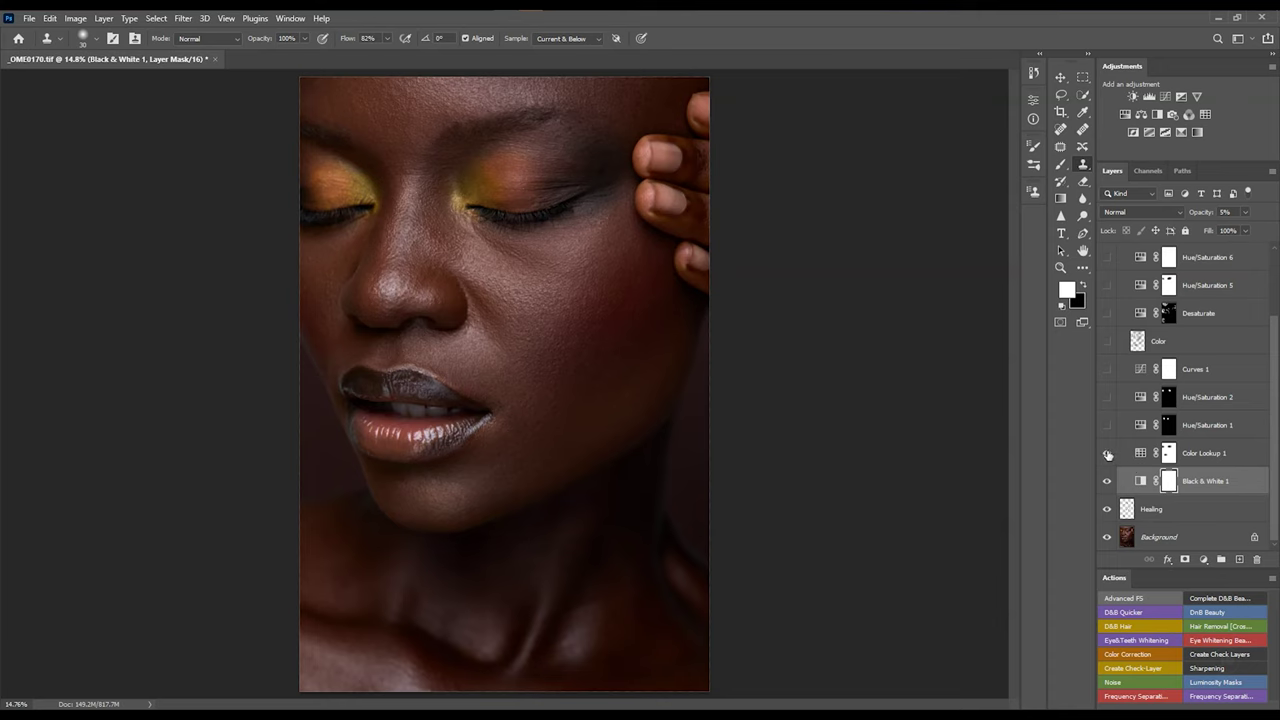
Turn Color Lookup 1 back on, check its settings, and view its mask on its own.
left_click(1107, 454)
left_click(1140, 453)
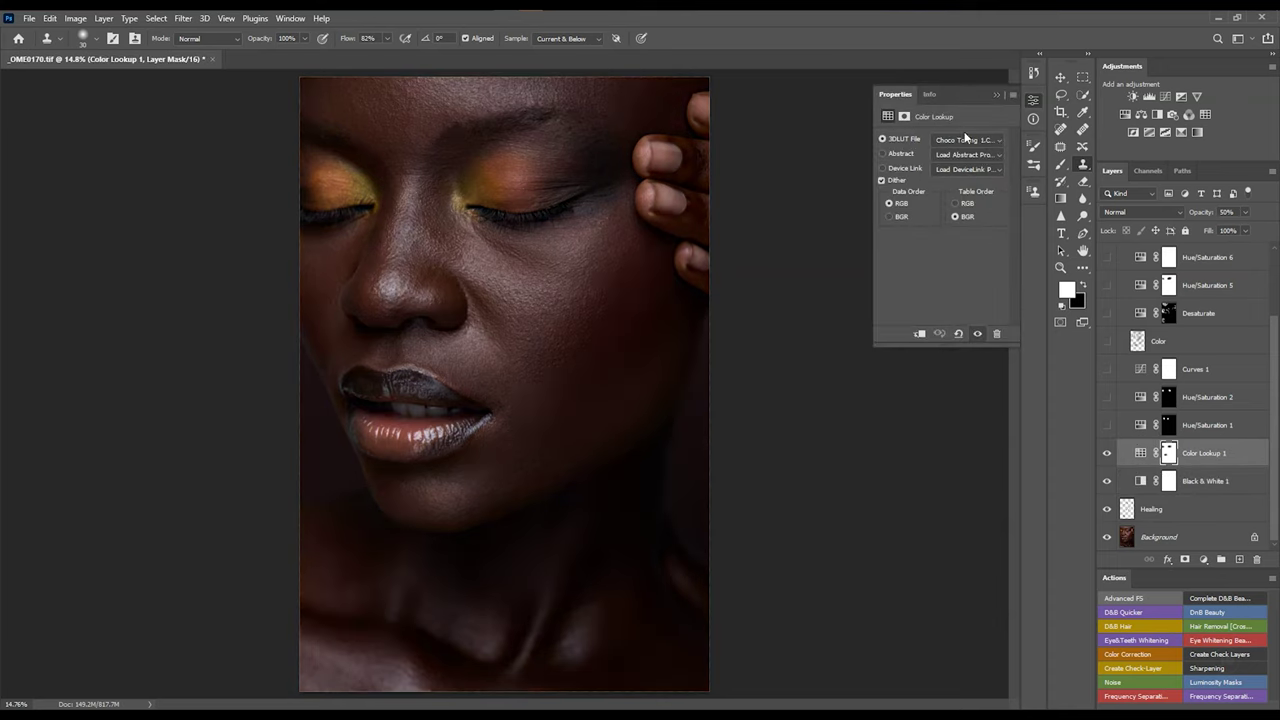
left_click(995, 94)
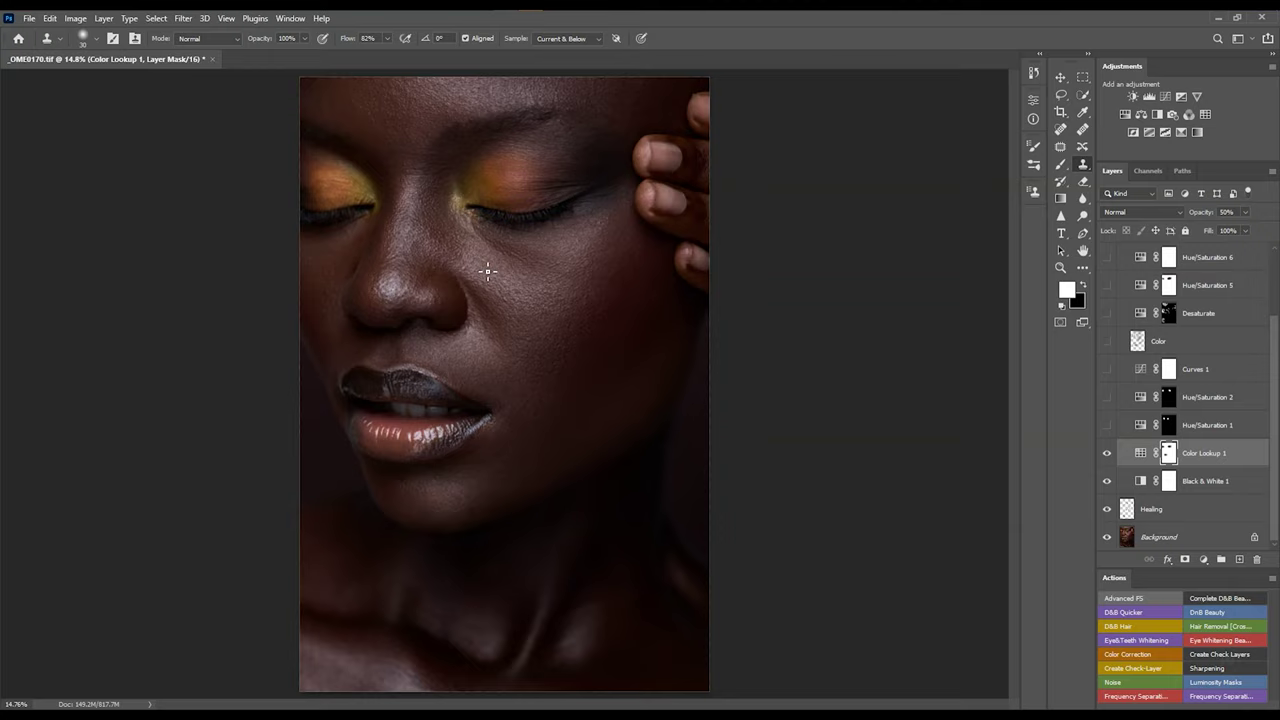
scroll(361, 194, "up", 2)
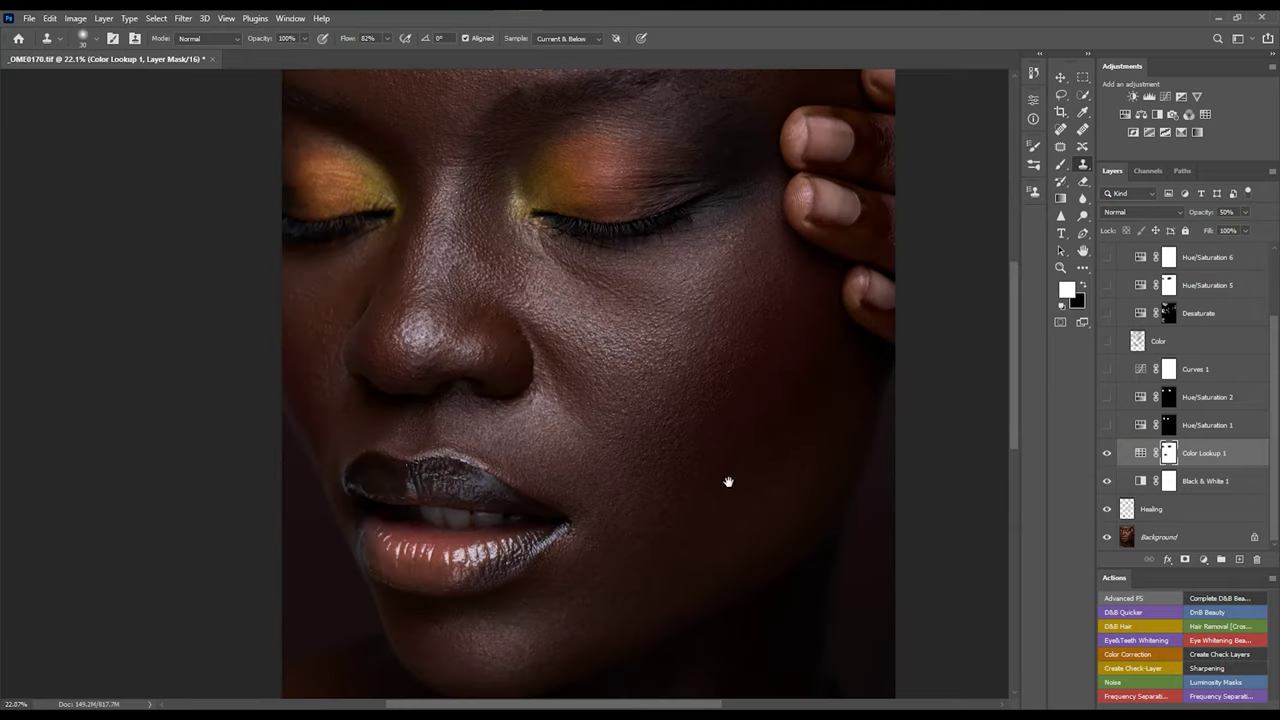
scroll(722, 479, "down", 1)
scroll(709, 477, "up", 1)
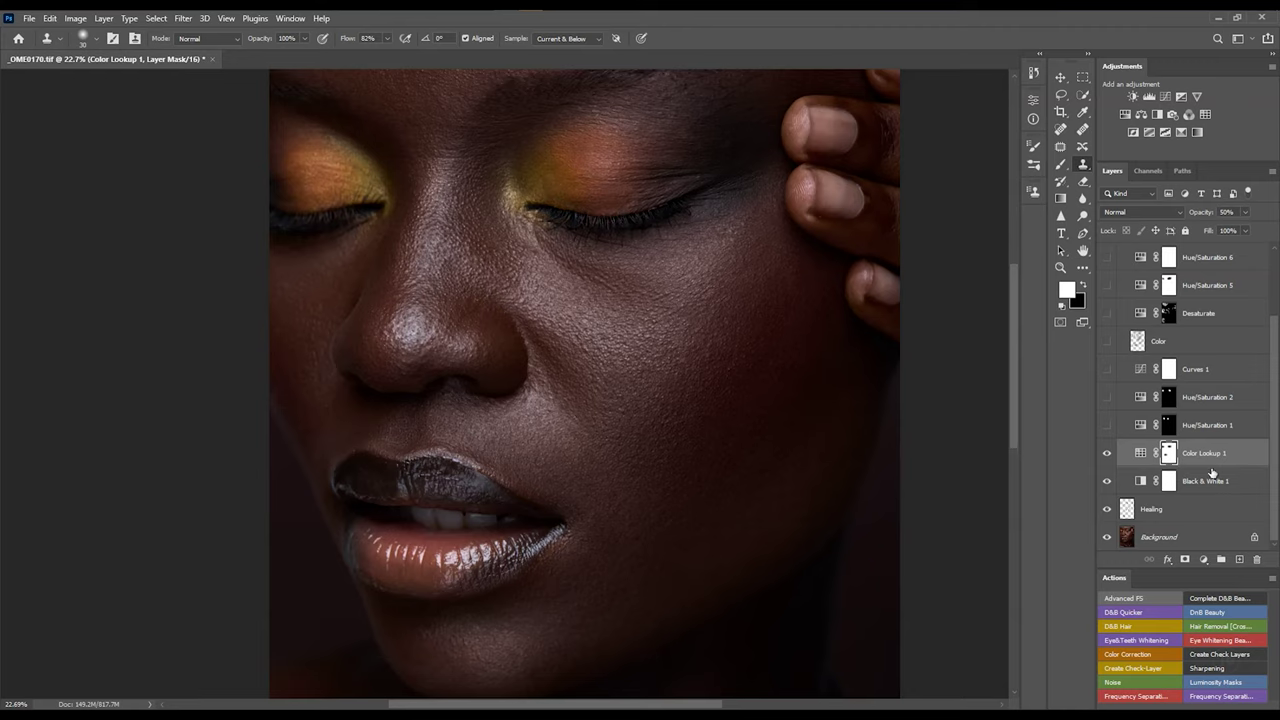
left_click(1167, 453, "alt")
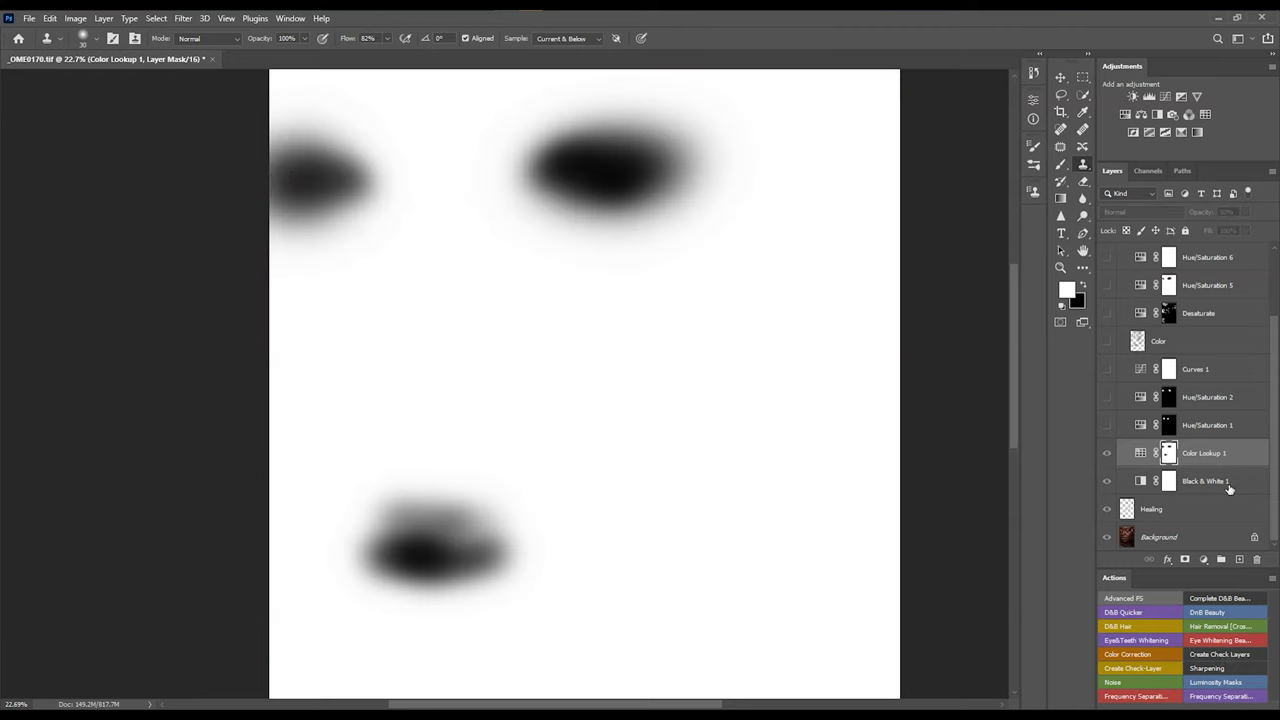
left_click(1167, 458, "alt")
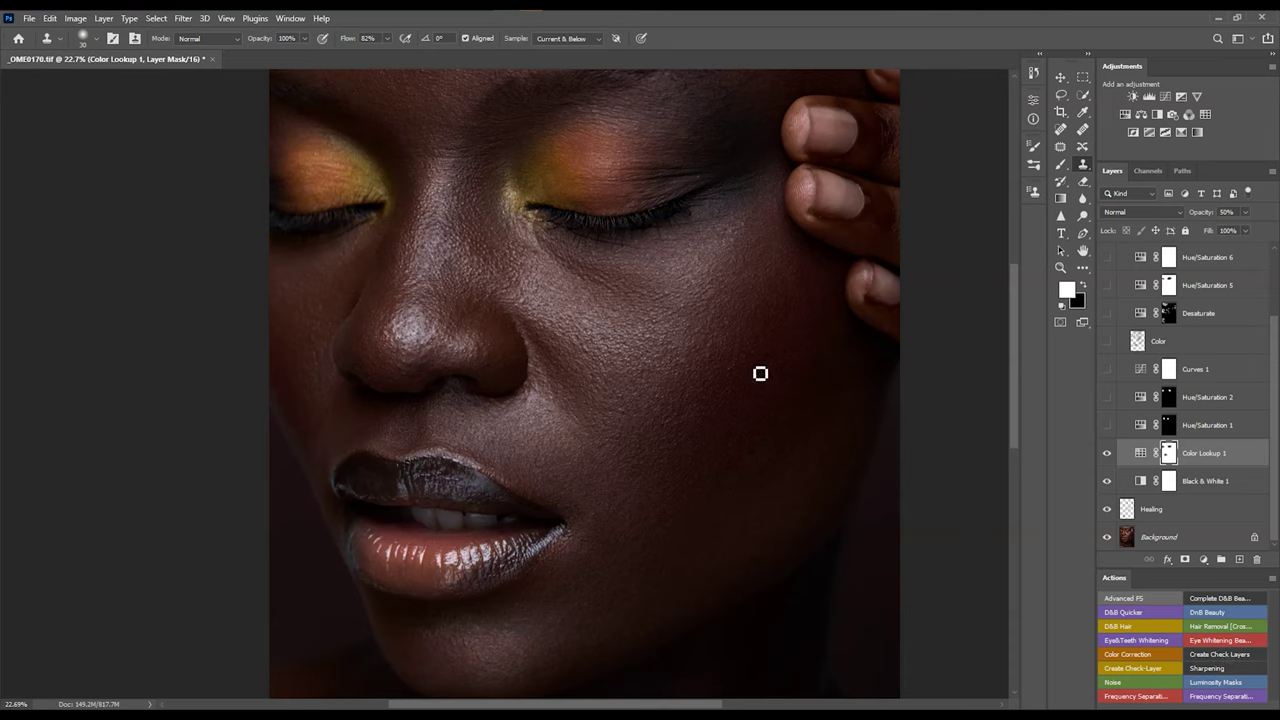
Turn Hue/Saturation 1 and Hue/Saturation 2 back on.
left_click(1107, 426)
left_click(1107, 398)
scroll(757, 360, "down", 2)
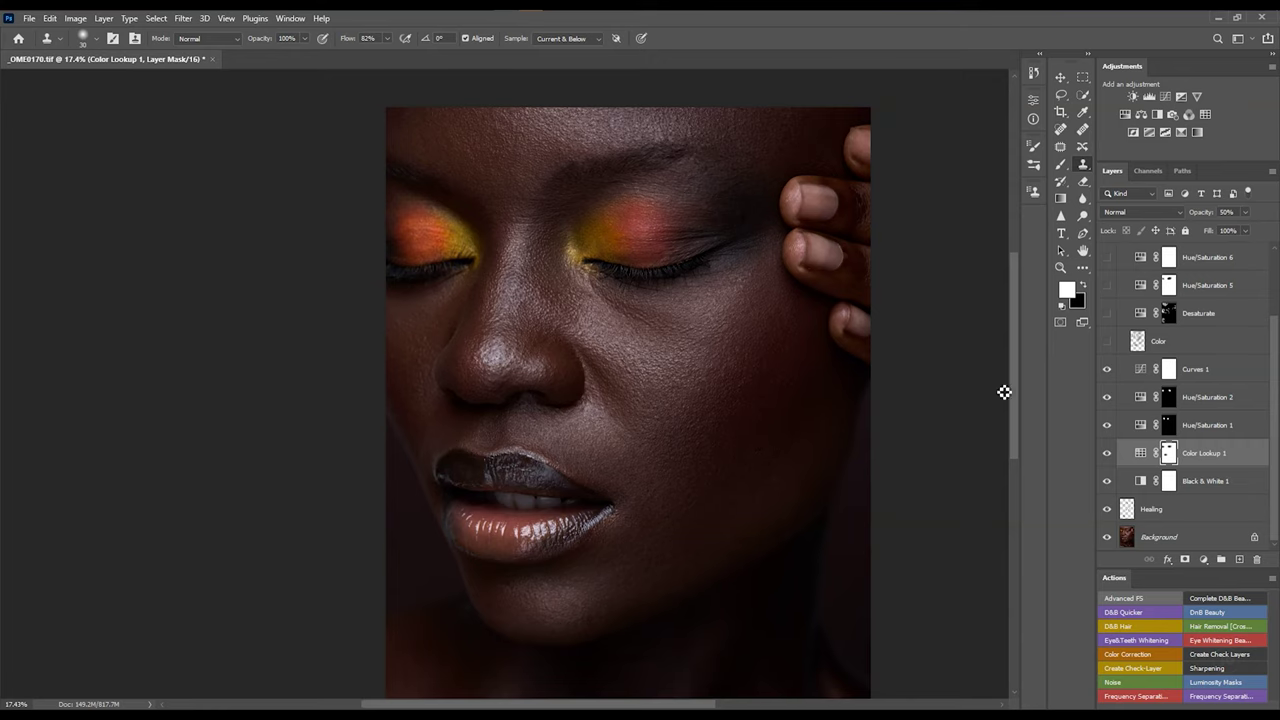
scroll(743, 380, "down", 2)
scroll(689, 326, "down", 2)
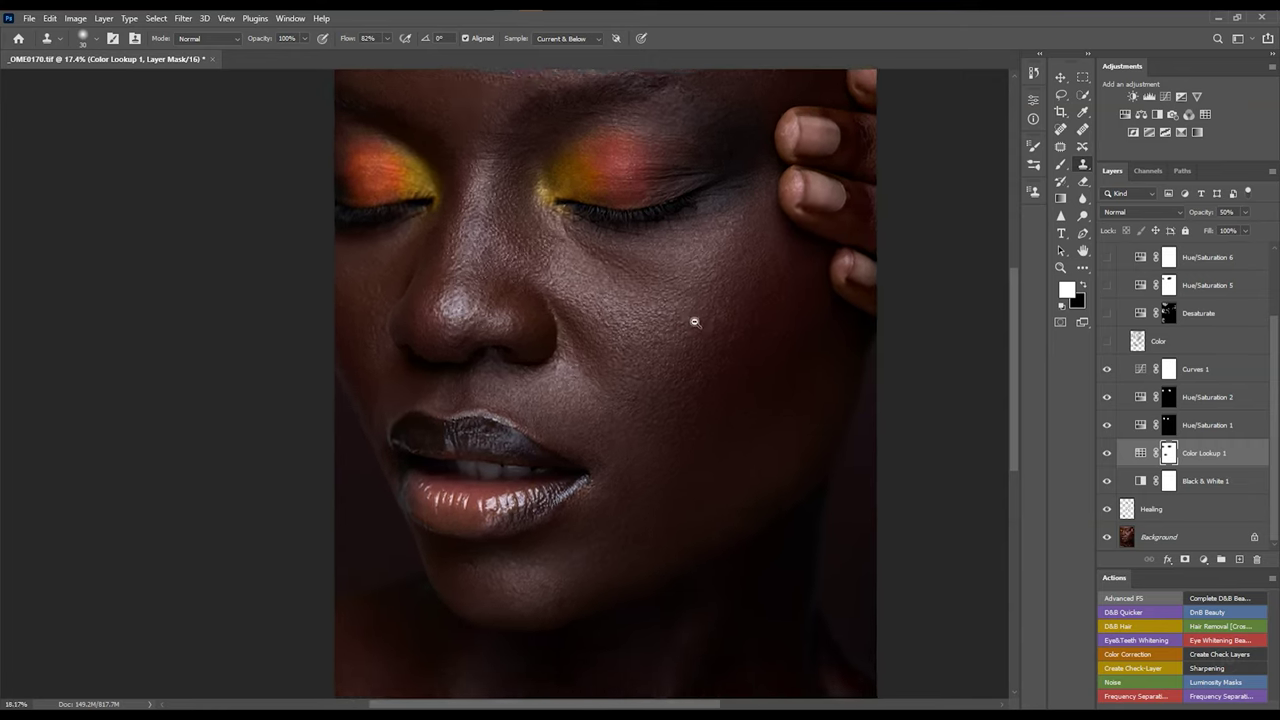
double_click(1143, 371)
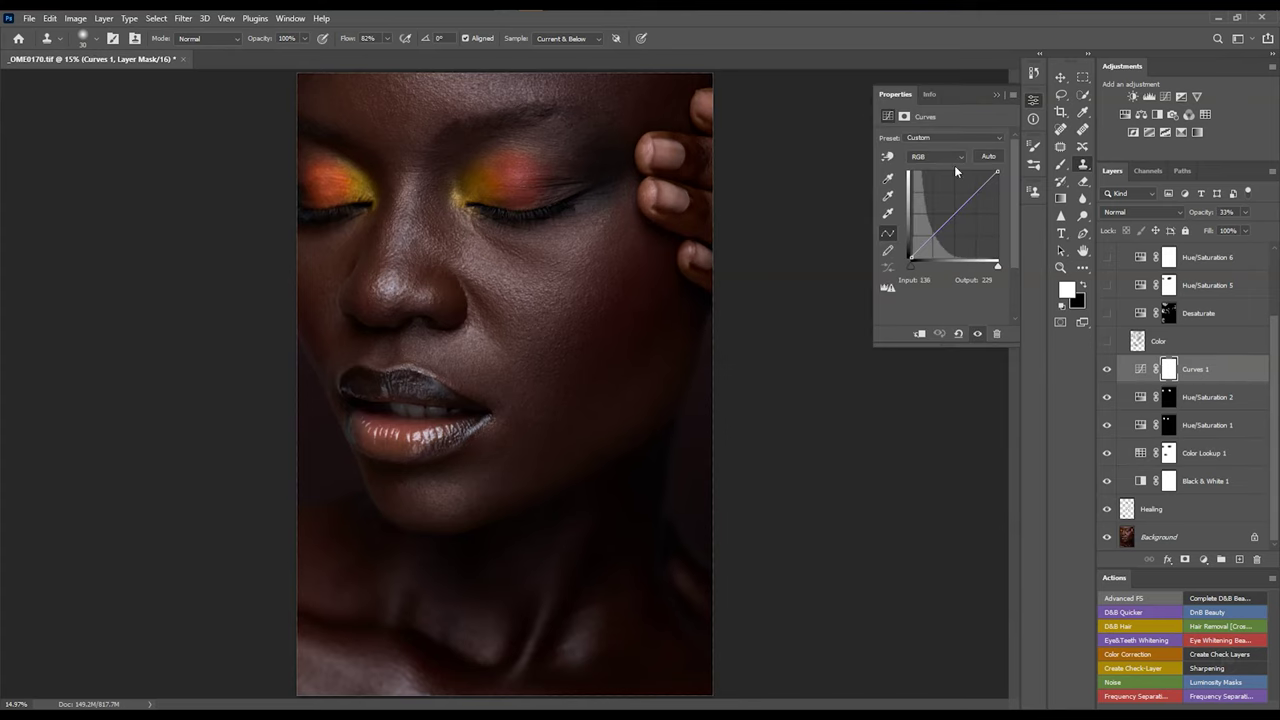
left_click(954, 160)
left_click(938, 178)
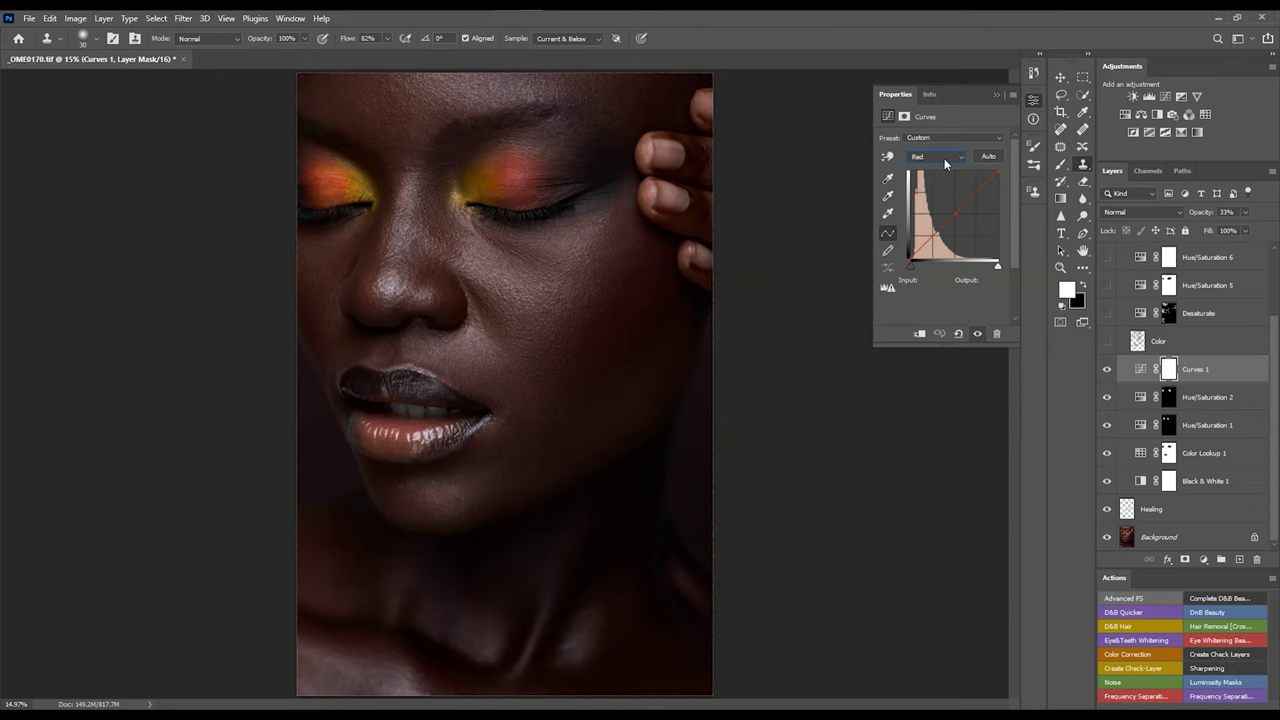
left_click(944, 158)
left_click(938, 198)
left_click(946, 158)
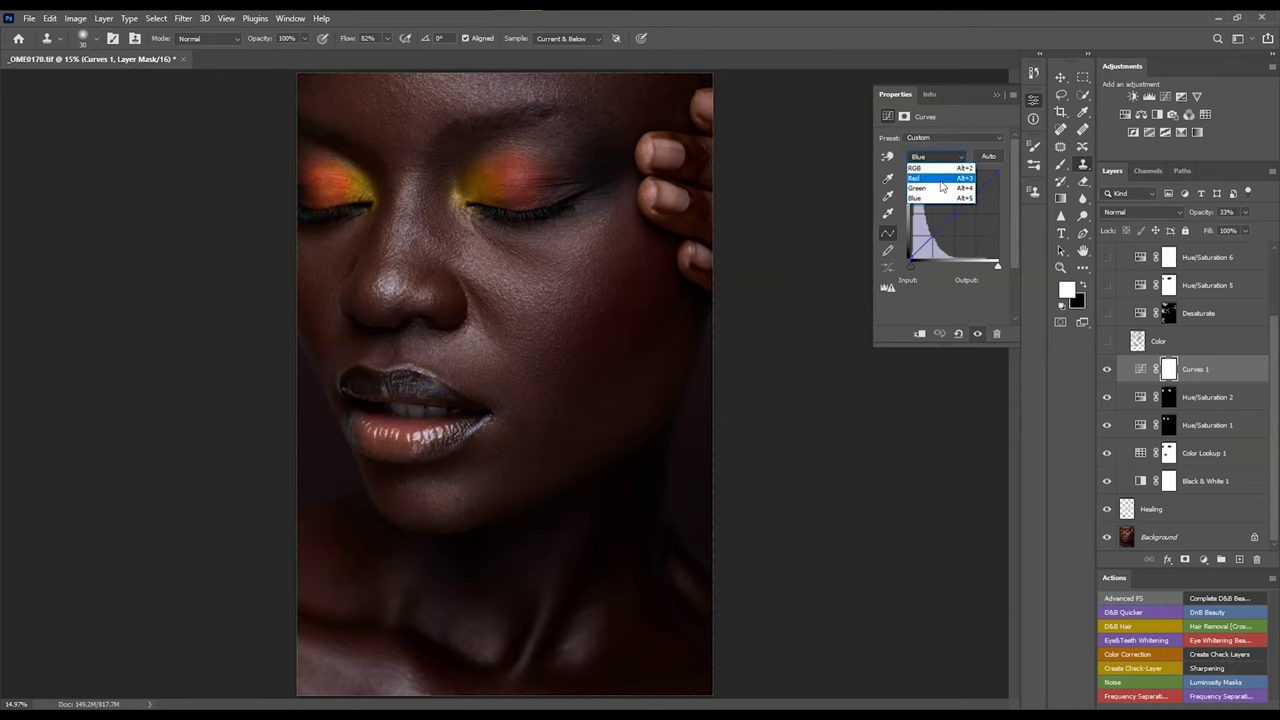
left_click(940, 189)
left_click(998, 96)
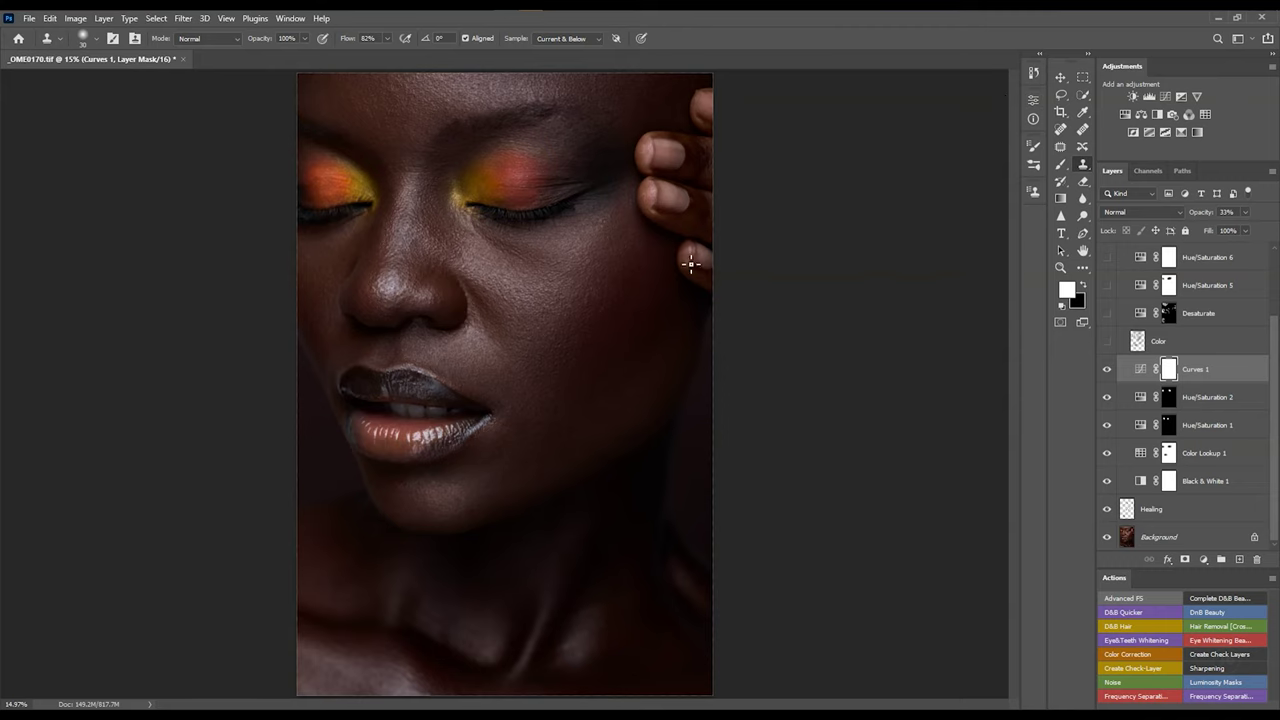
scroll(620, 300, "down", 2)
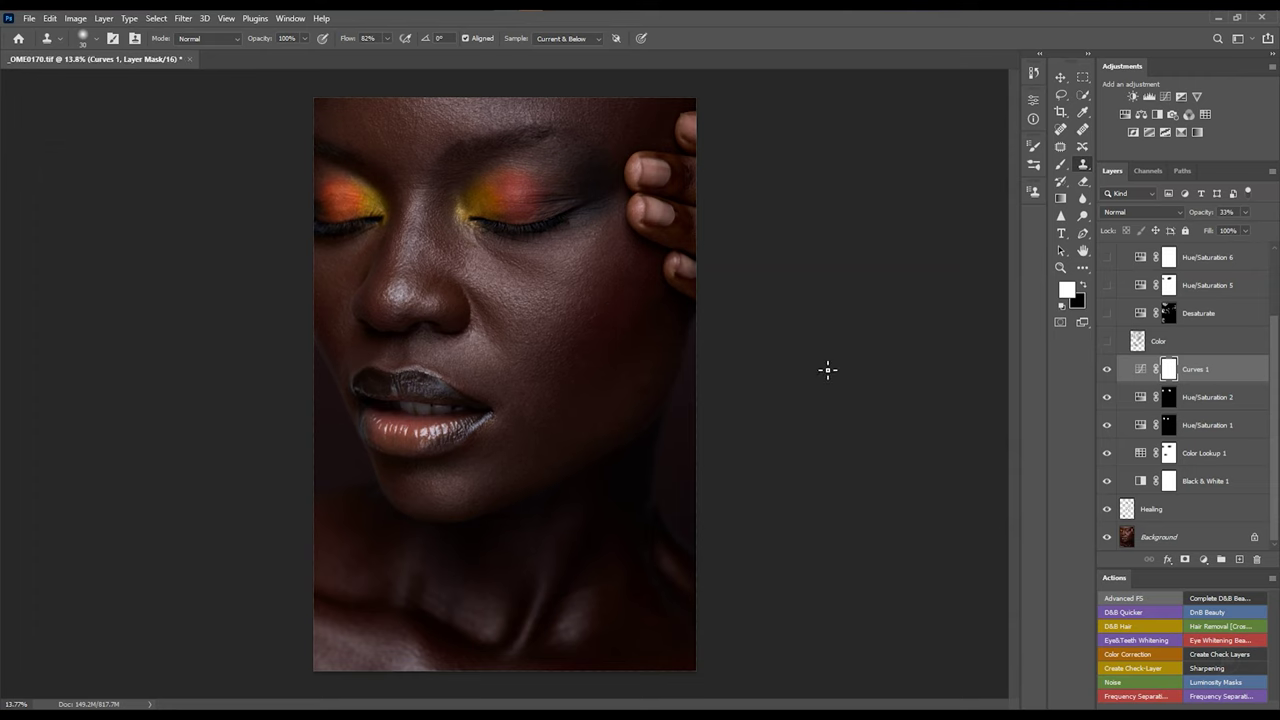
scroll(454, 313, "up", 3)
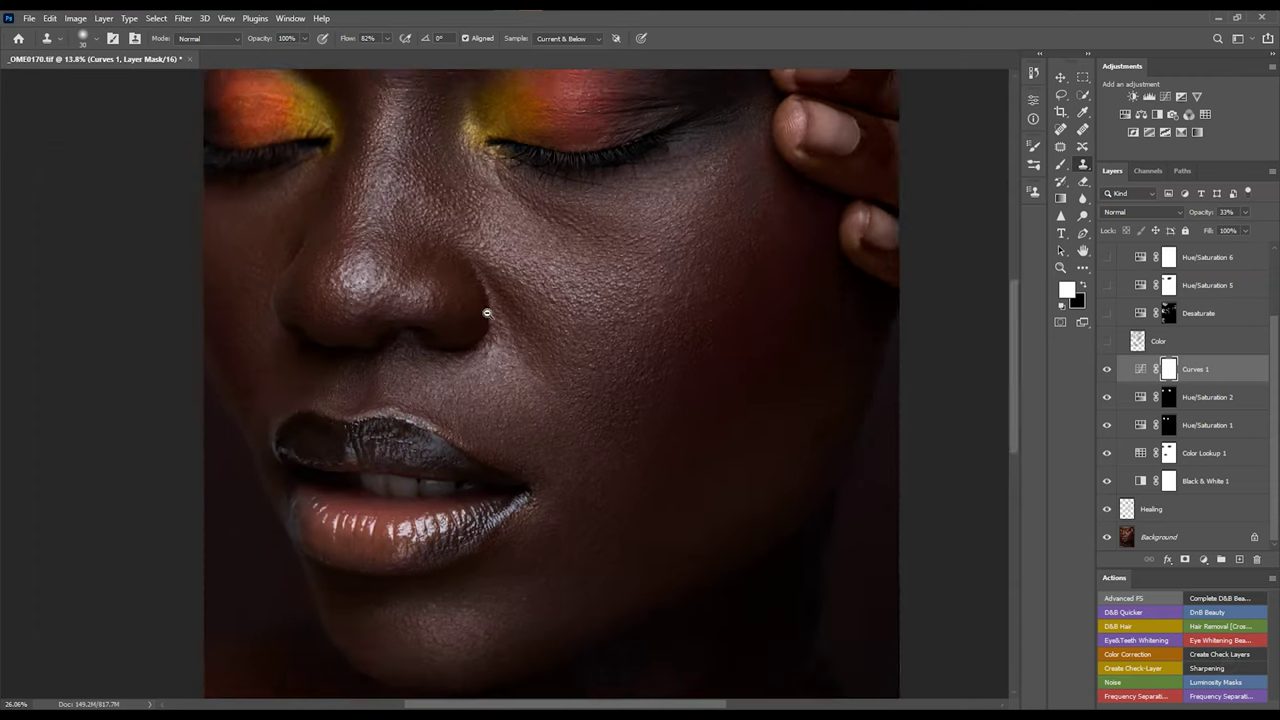
scroll(706, 351, "down", 3)
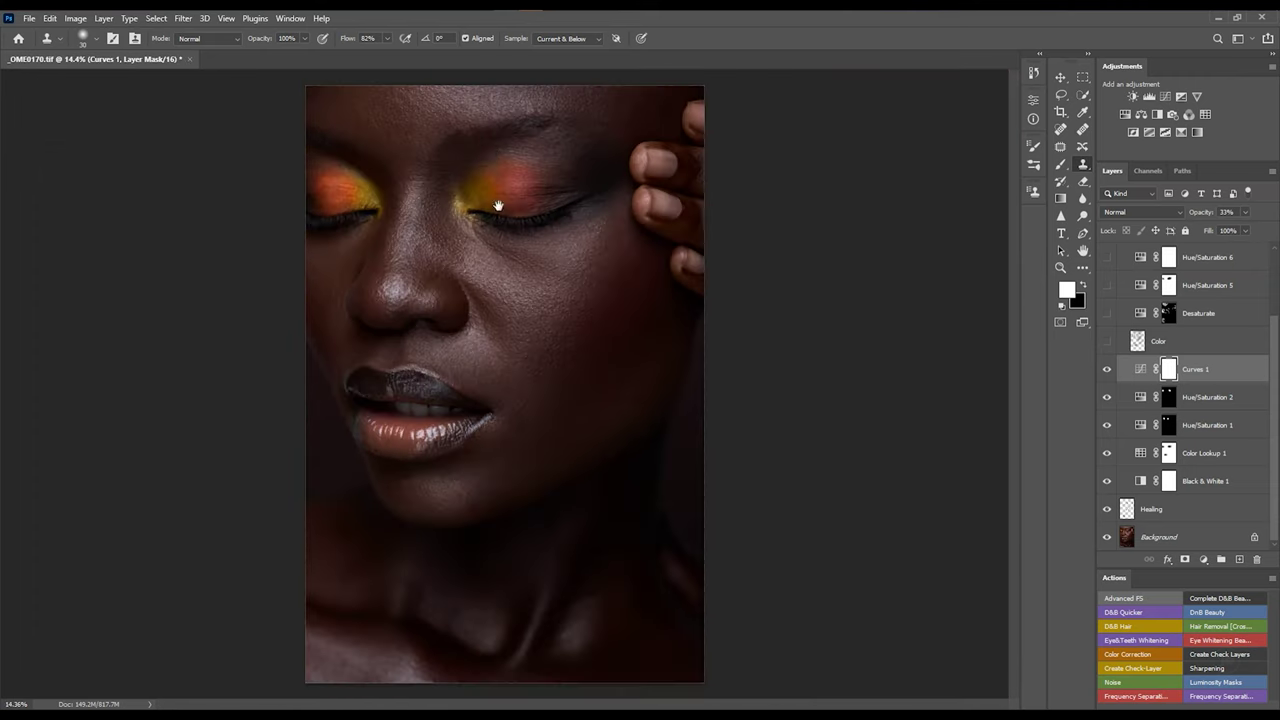
scroll(504, 156, "up", 1)
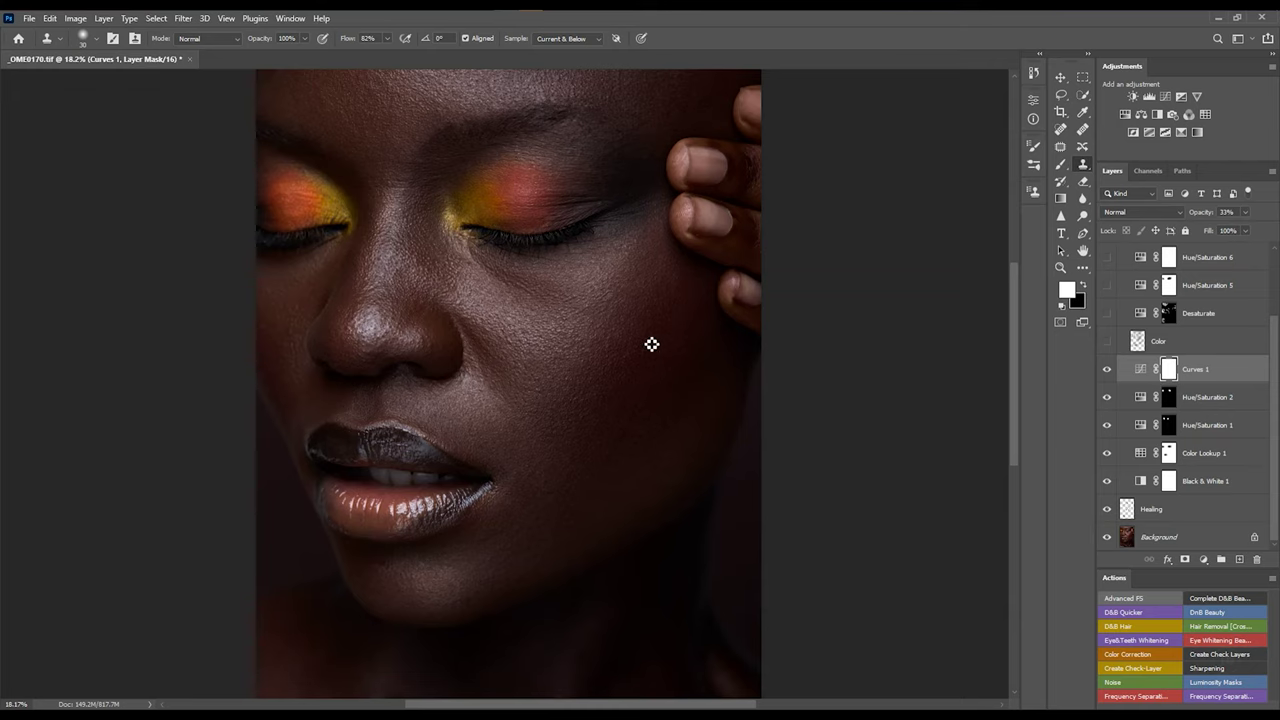
left_click_drag(557, 337, 655, 327)
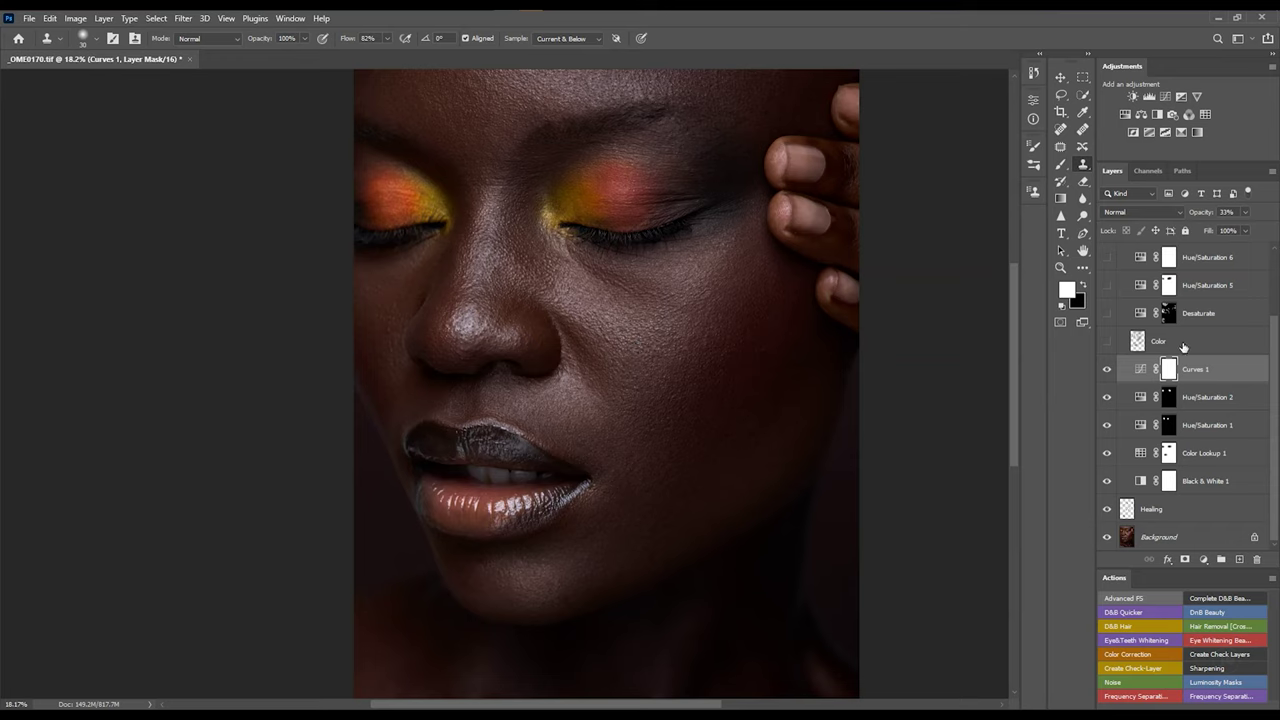
Show the Color layer, set the Brush to 5% flow, and sample a darker skin brown from the cheek.
left_click(1183, 346)
left_click(1107, 341)
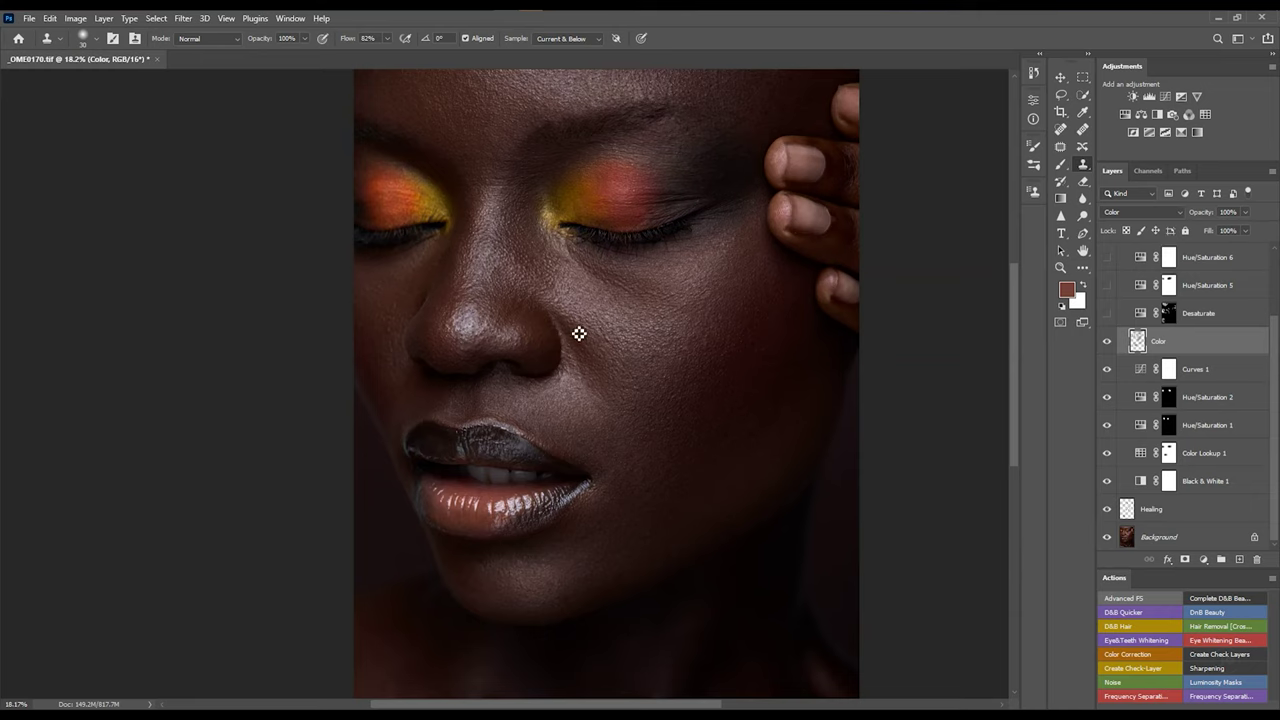
left_click(1061, 164)
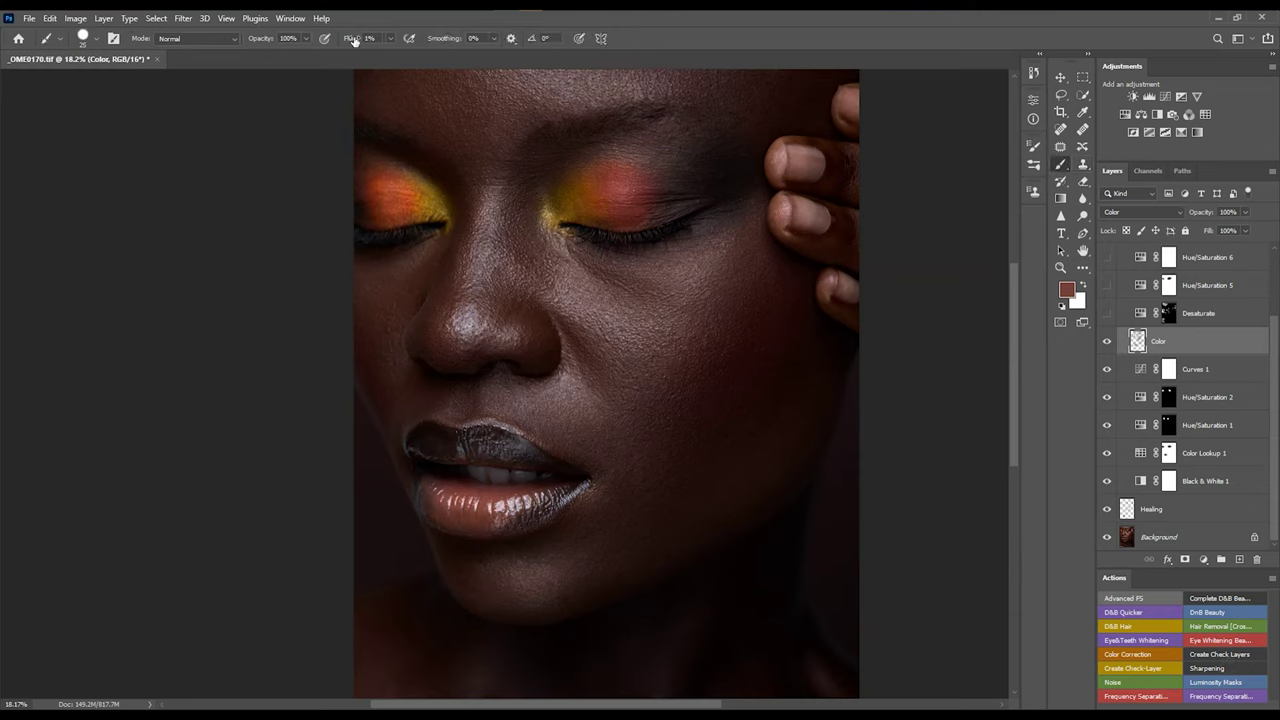
left_click_drag(354, 40, 368, 40)
key("ctrl+0")
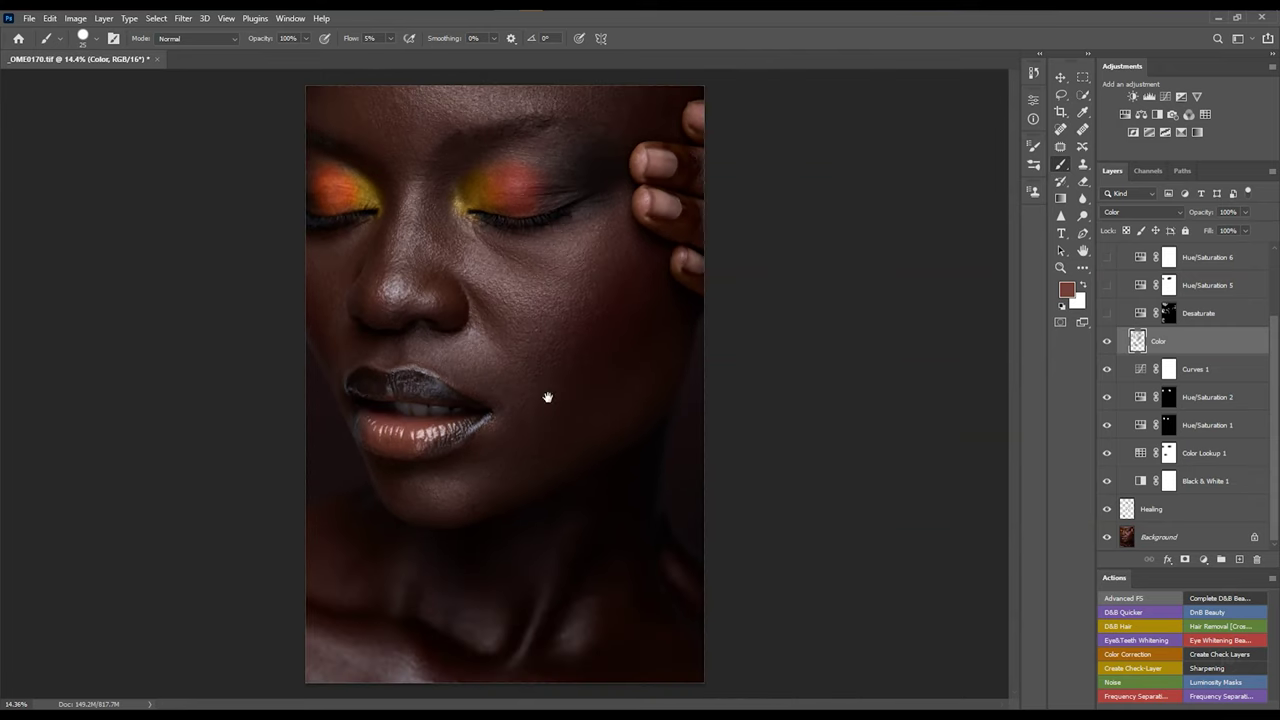
left_click(549, 316, "alt")
Compare the Color layer on and off, leaving it visible, then turn Desaturate back on.
left_click(1107, 342)
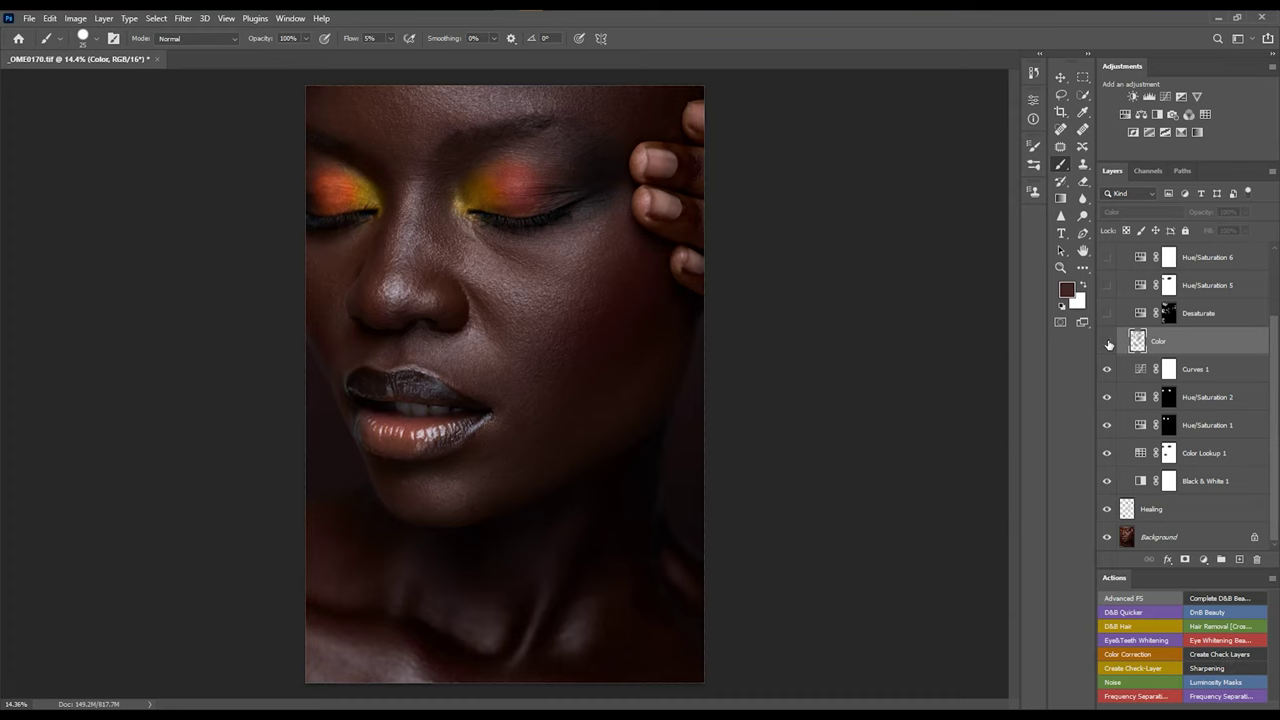
left_click(1107, 342)
left_click(1107, 342)
left_click(1108, 343)
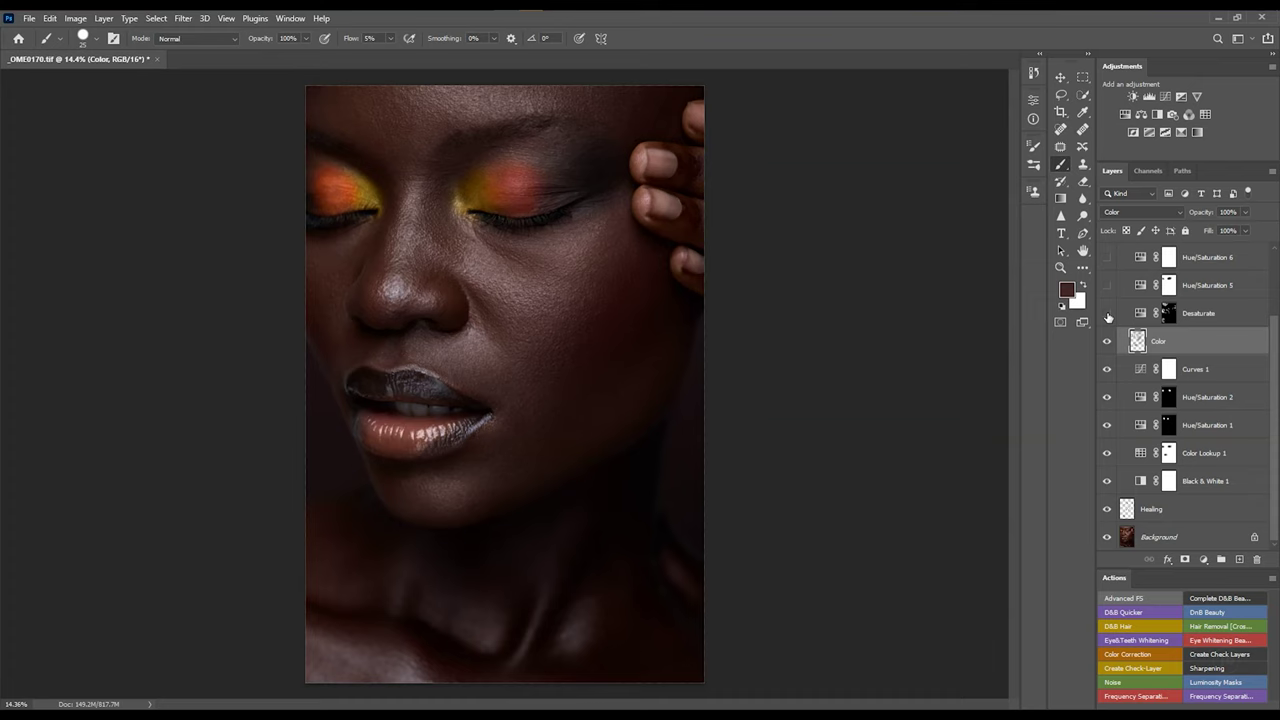
left_click(1107, 314)
Inspect the Reds range in the Desaturate layer's Hue/Saturation settings.
scroll(343, 274, "up", 3)
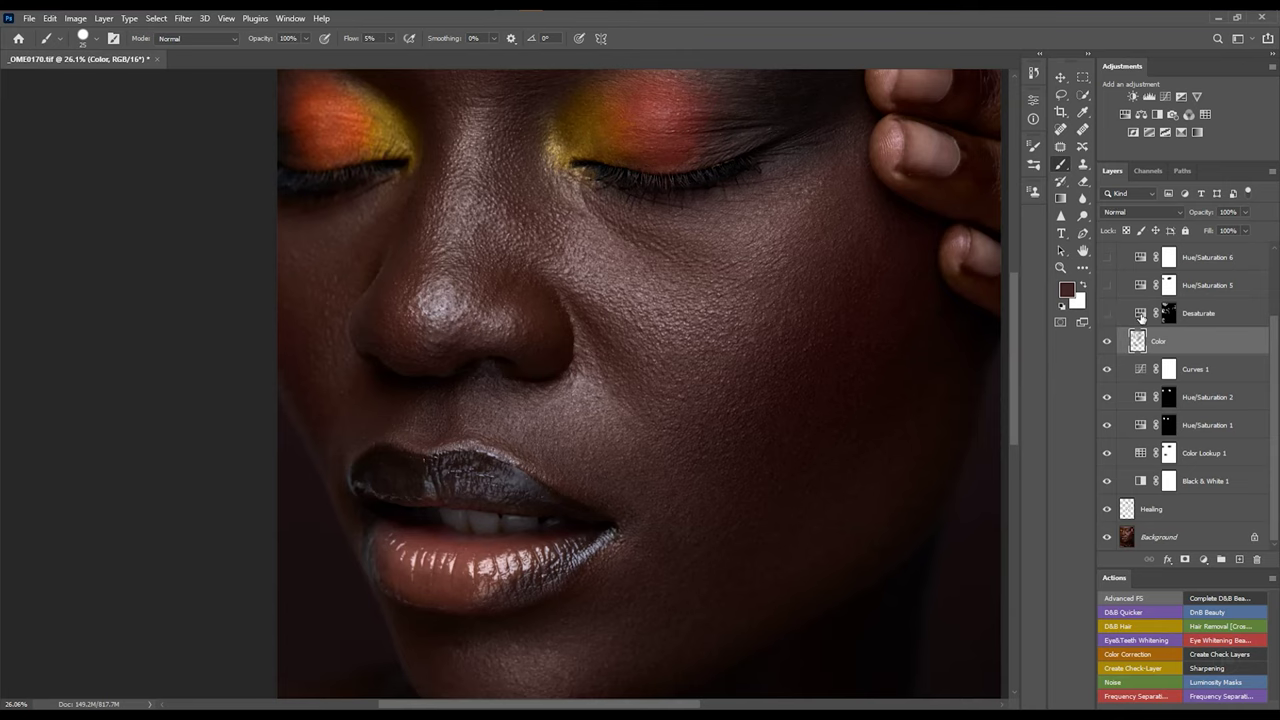
double_click(1141, 313)
left_click(944, 160)
left_click(925, 177)
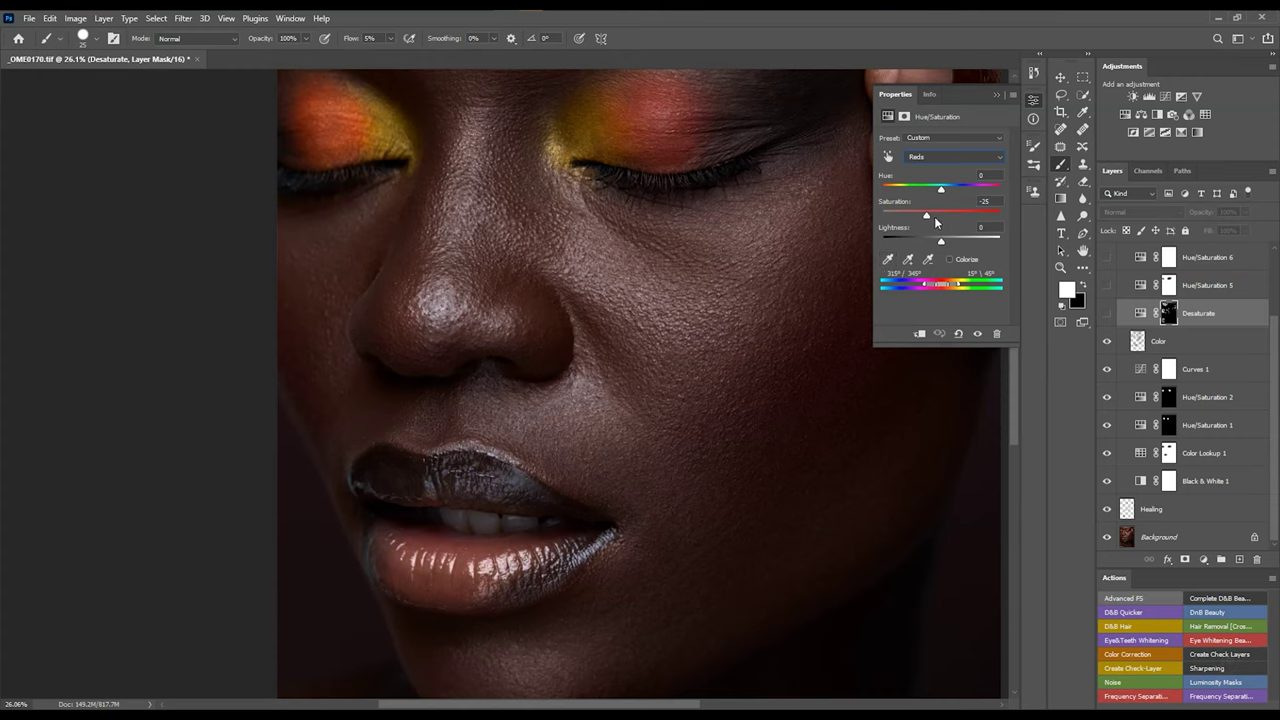
Turn the Desaturate adjustment back on.
left_click(995, 93)
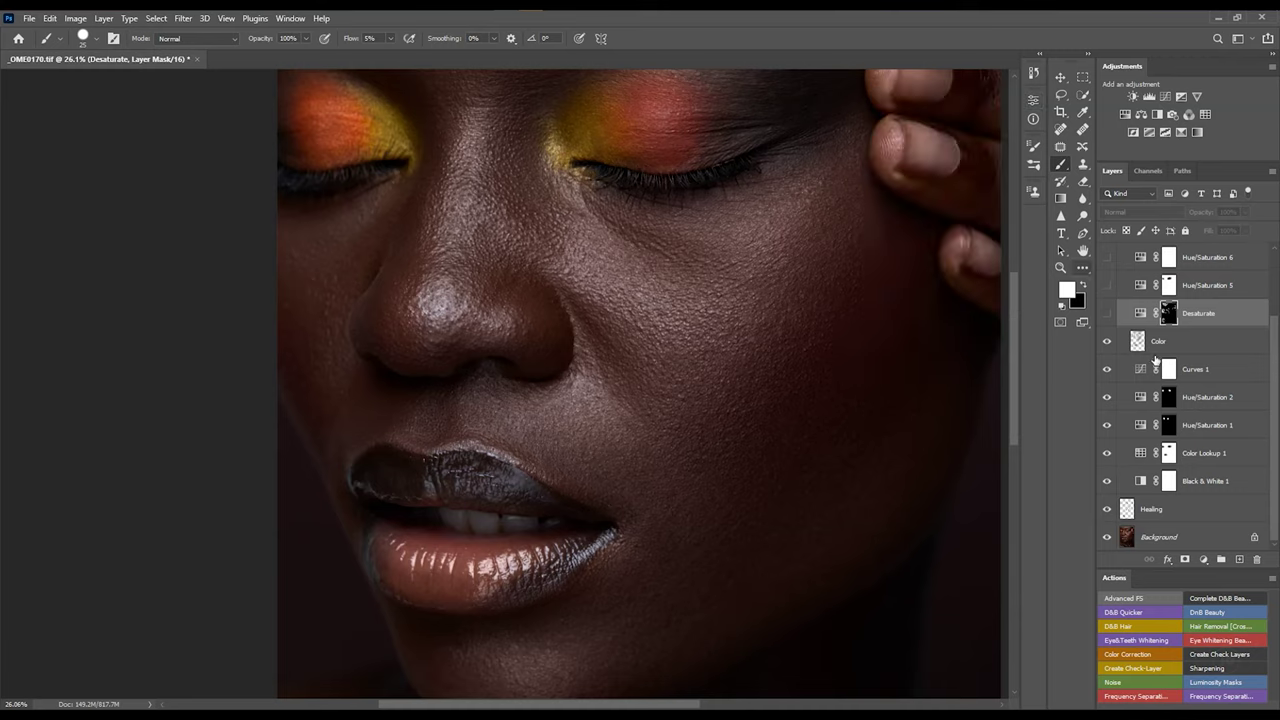
scroll(540, 392, "down", 3)
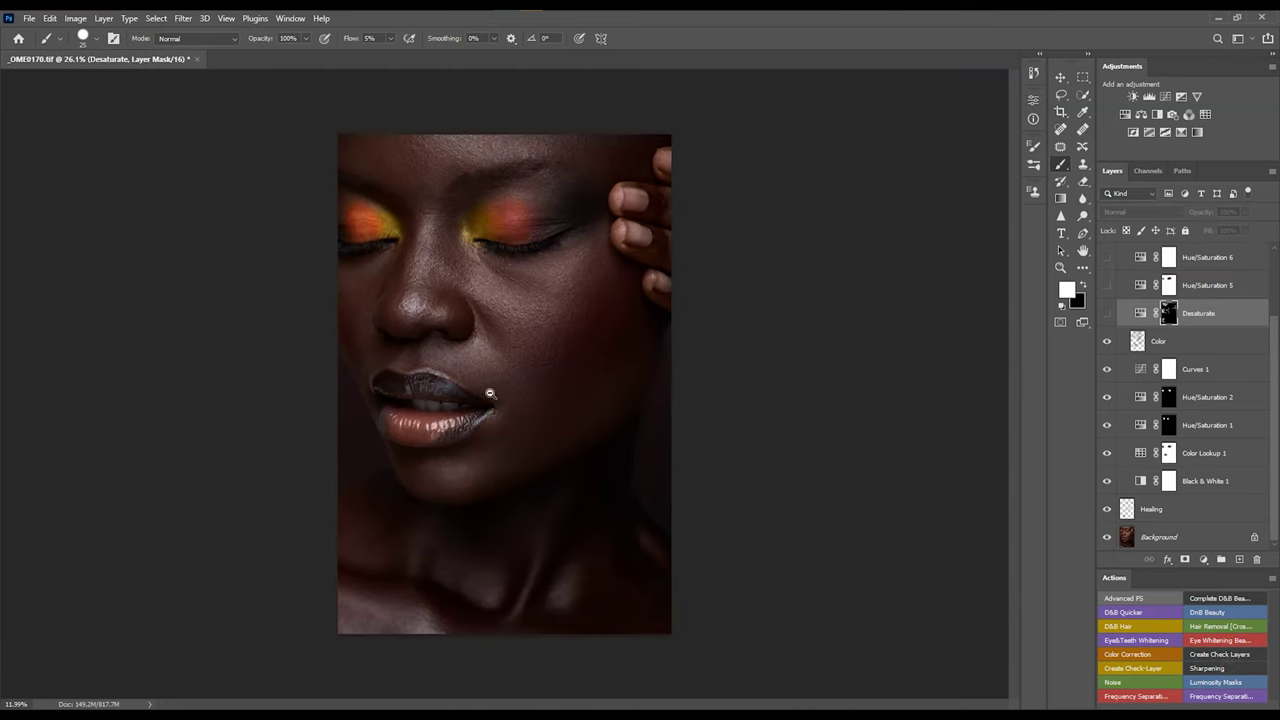
left_click(1107, 313)
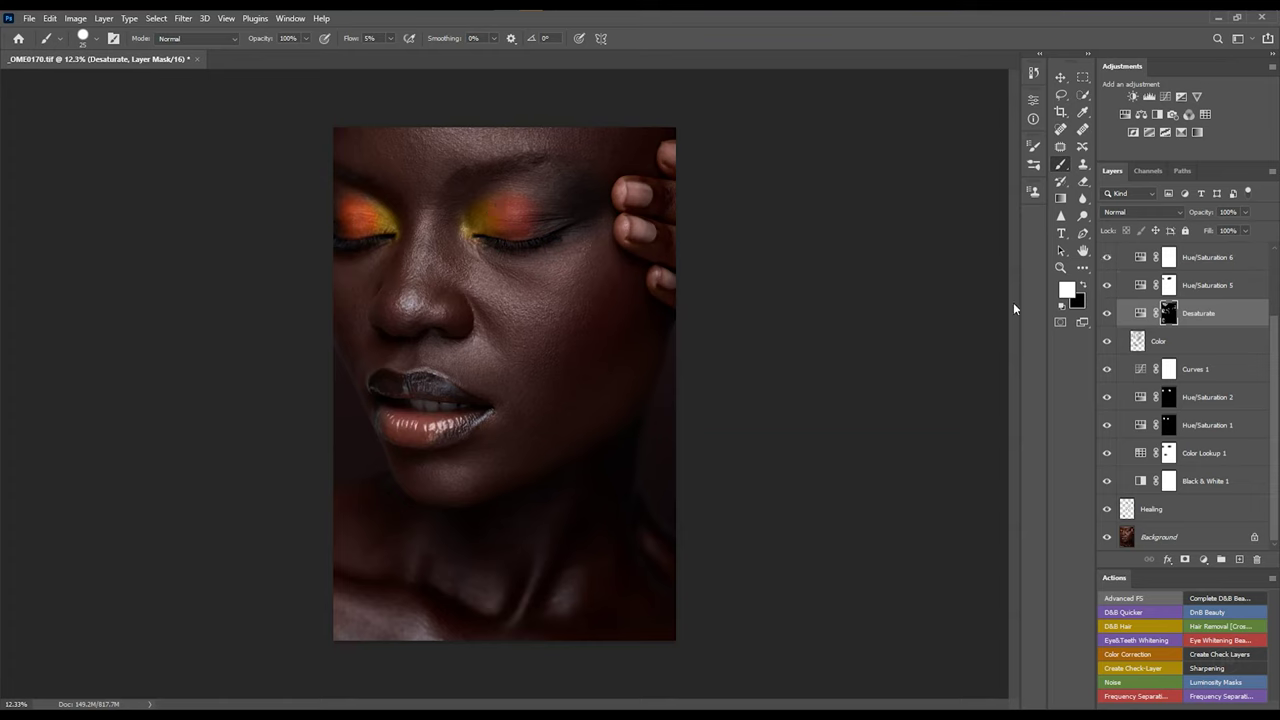
Review the Hue/Saturation 6 Reds range while zooming in on the cheek skin and back out.
left_click(1240, 265)
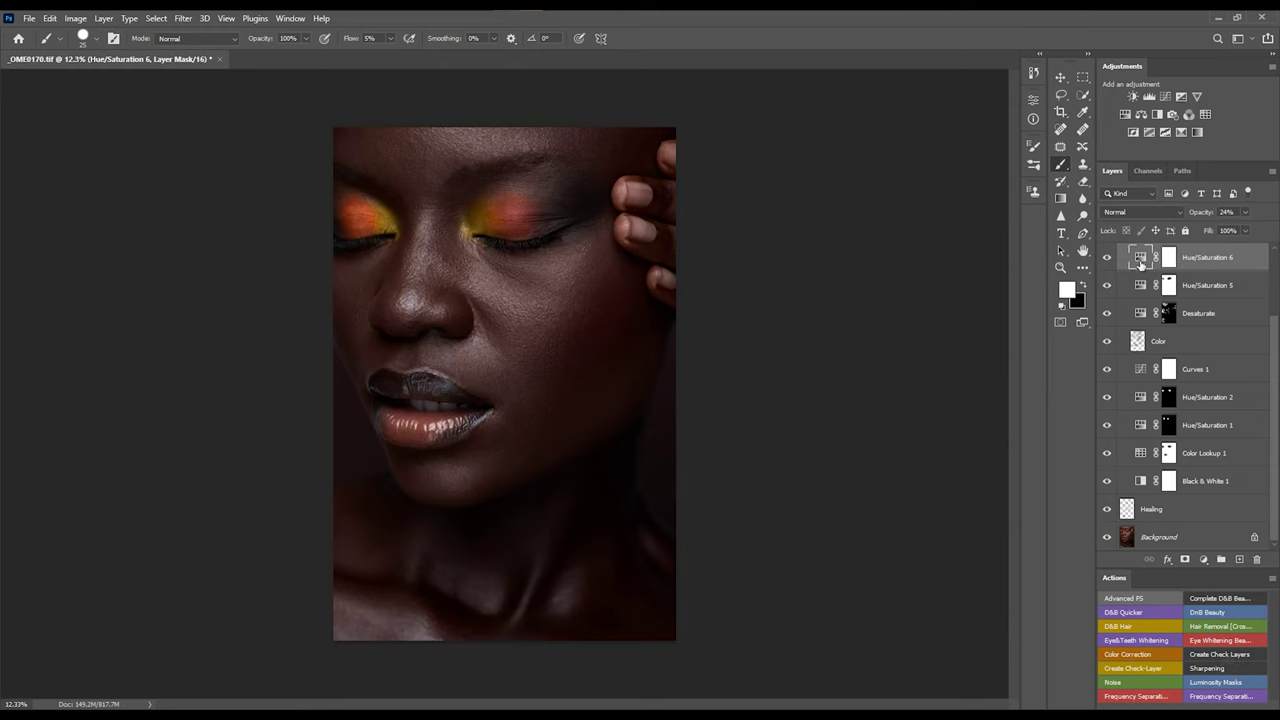
double_click(1140, 257)
left_click(941, 160)
left_click(936, 182)
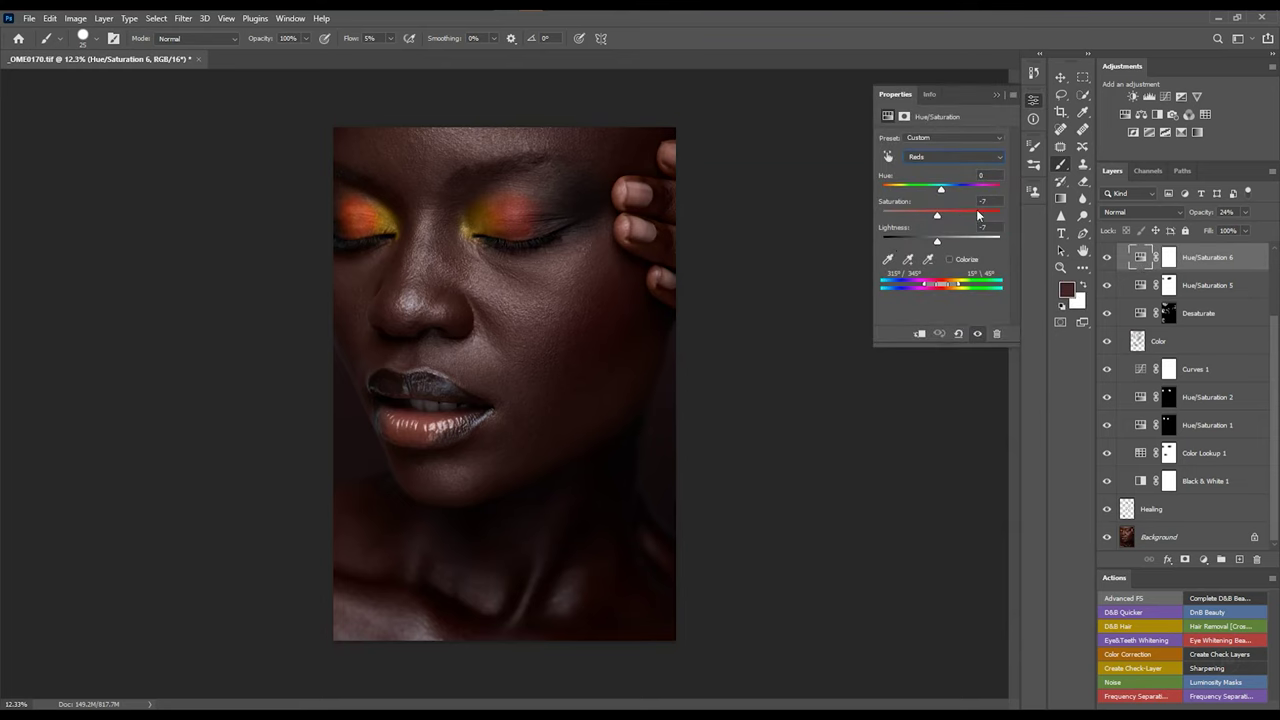
left_click_drag(472, 334, 472, 334)
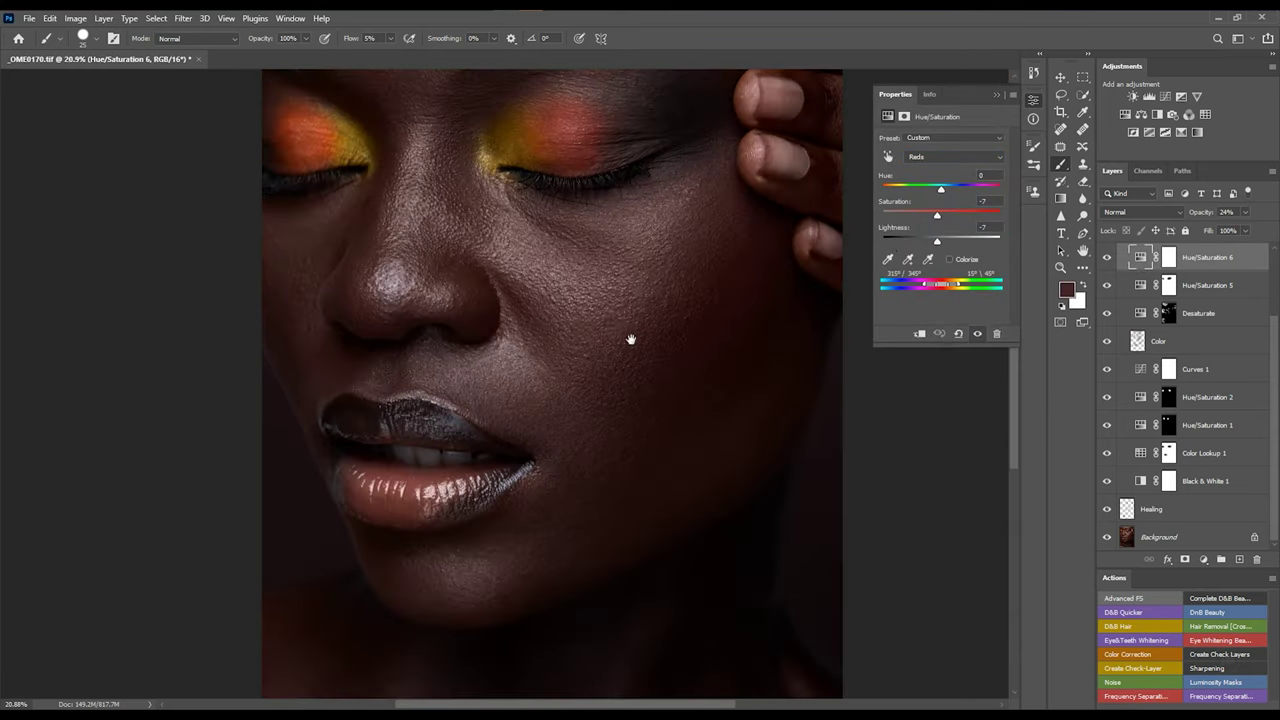
left_click(630, 316)
mouse_move(642, 314)
left_mouse_down()
mouse_move(608, 300)
mouse_move(591, 314)
mouse_move(640, 300)
left_mouse_up()
left_click(998, 95)
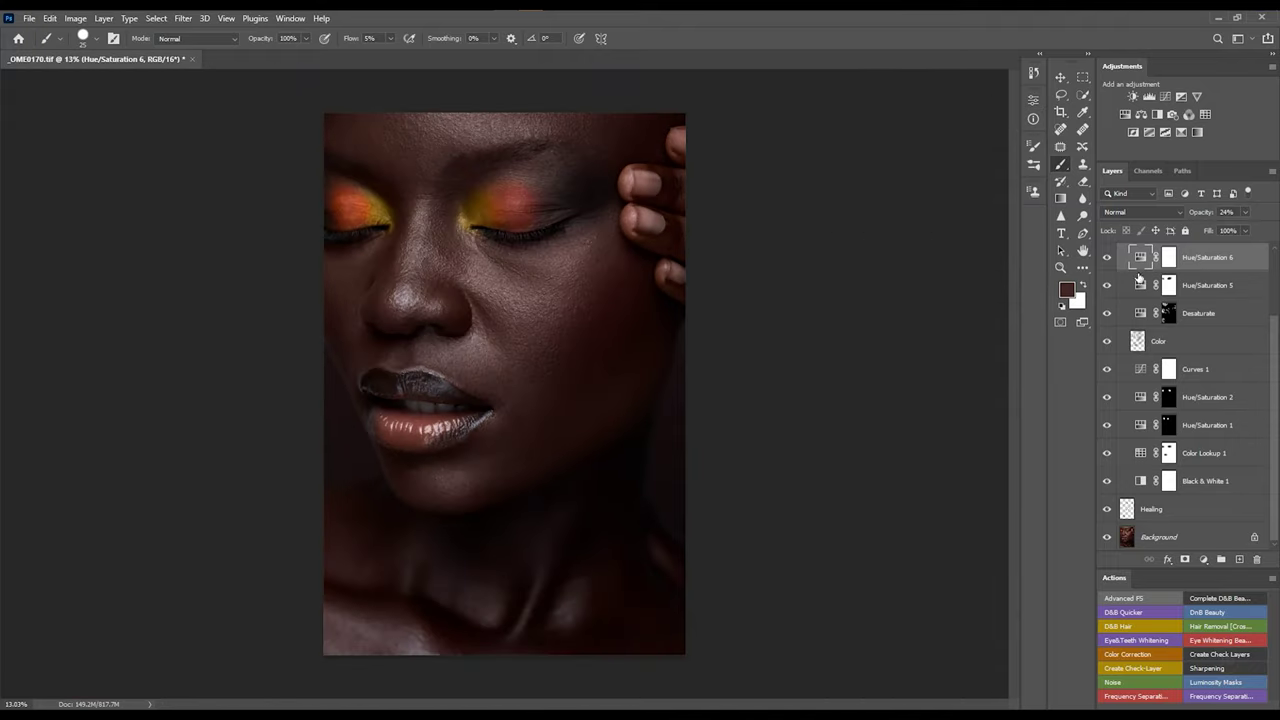
Turn on Selective Color 1 with Reds Yellow kept at +3, then collapse the OA CG group.
scroll(1274, 325, "up", 3)
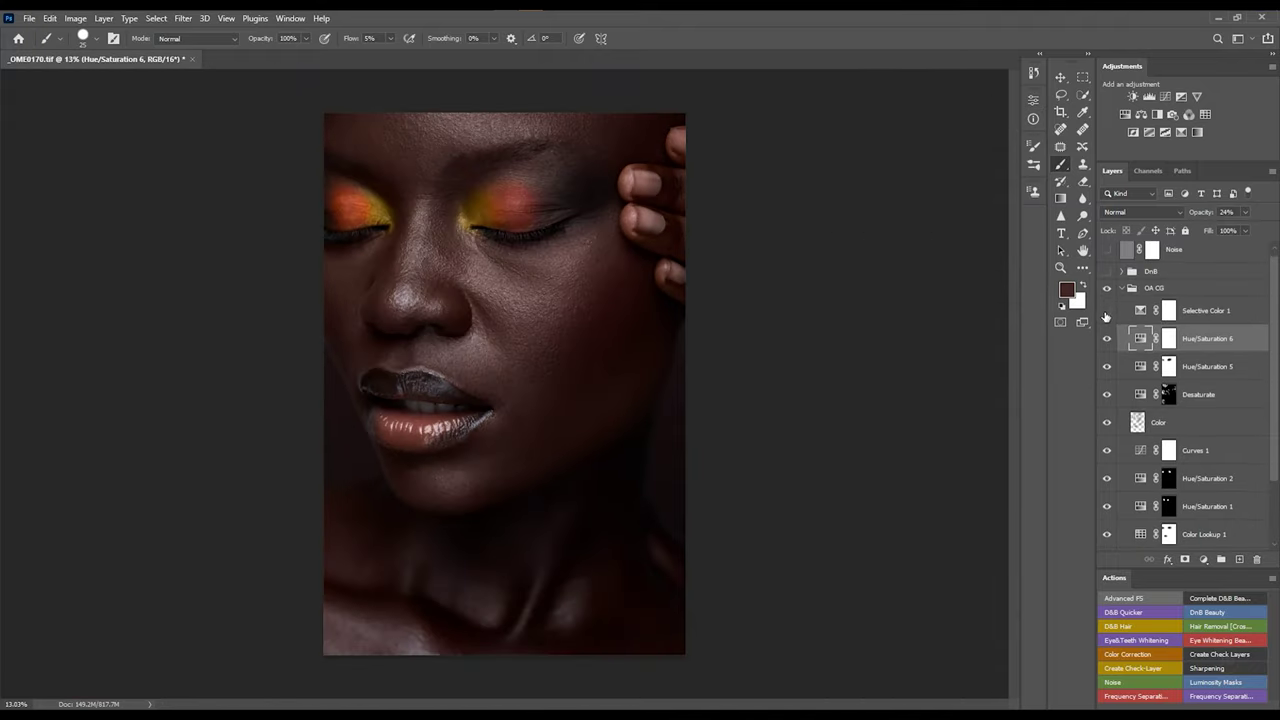
left_click(1106, 313)
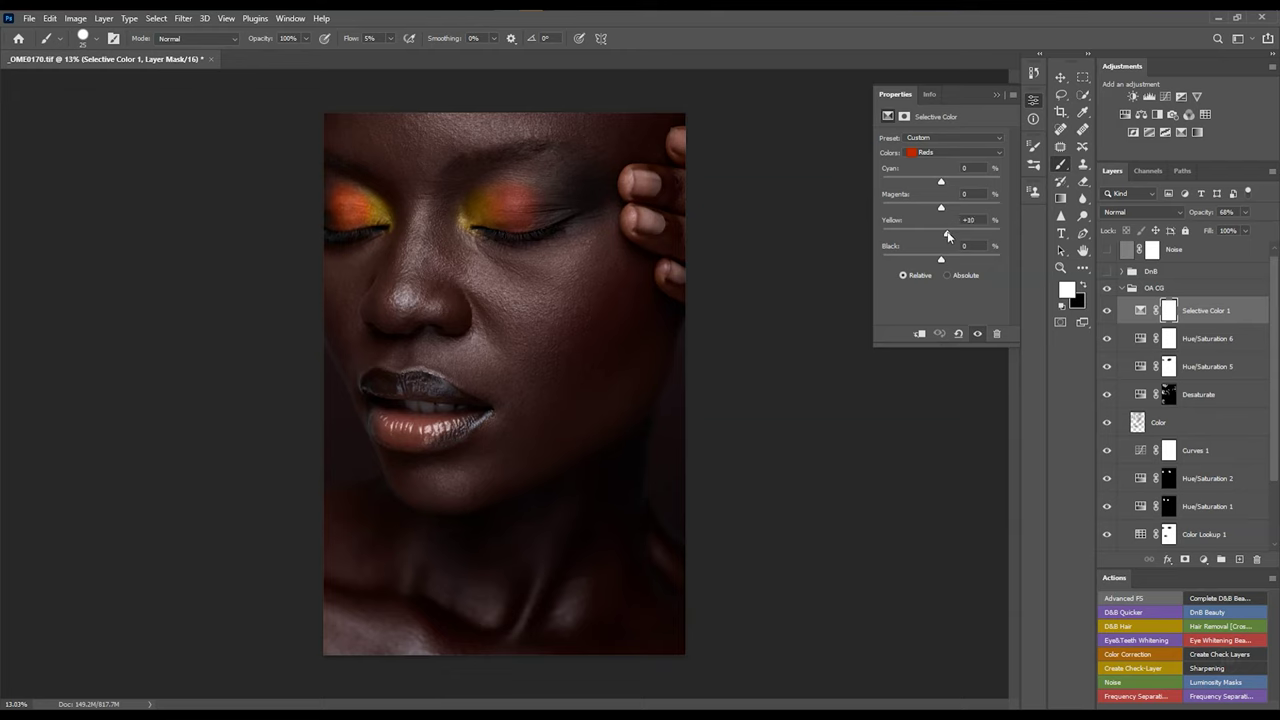
key("ctrl+z")
left_click(1120, 288)
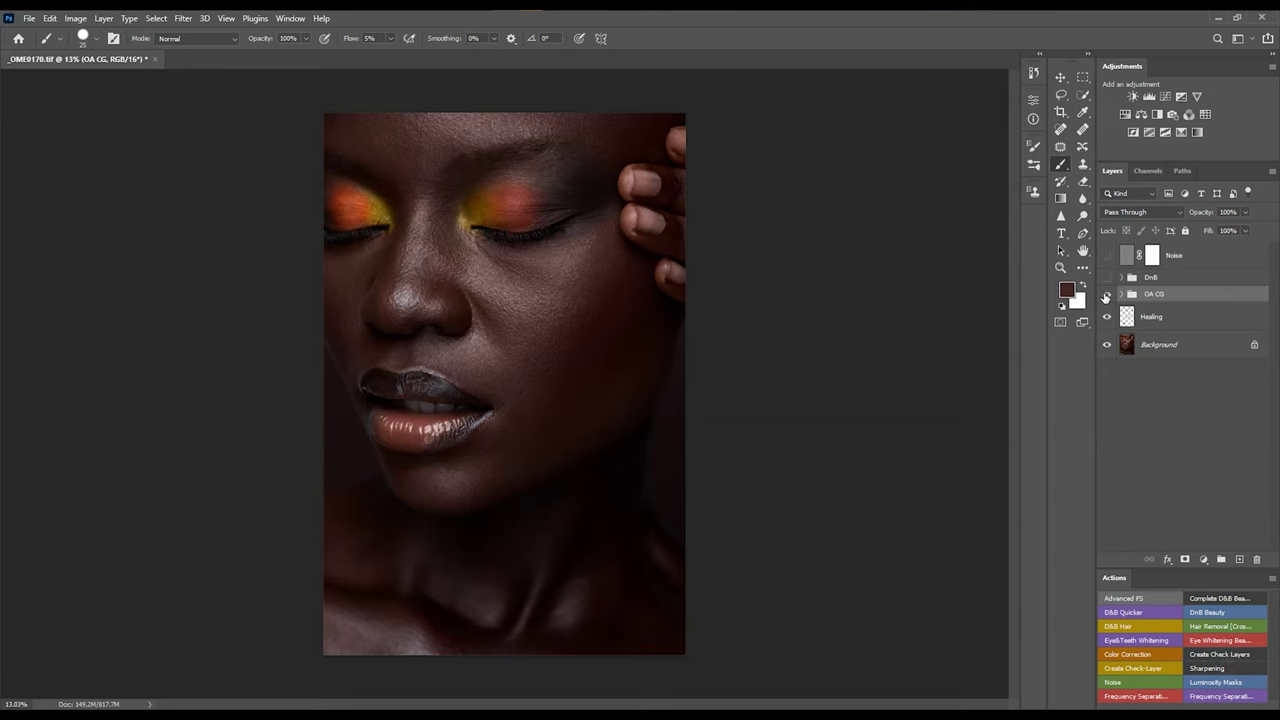
Compare the portrait with and without the OA CG grade, then turn on the DnB group.
left_click(1106, 295)
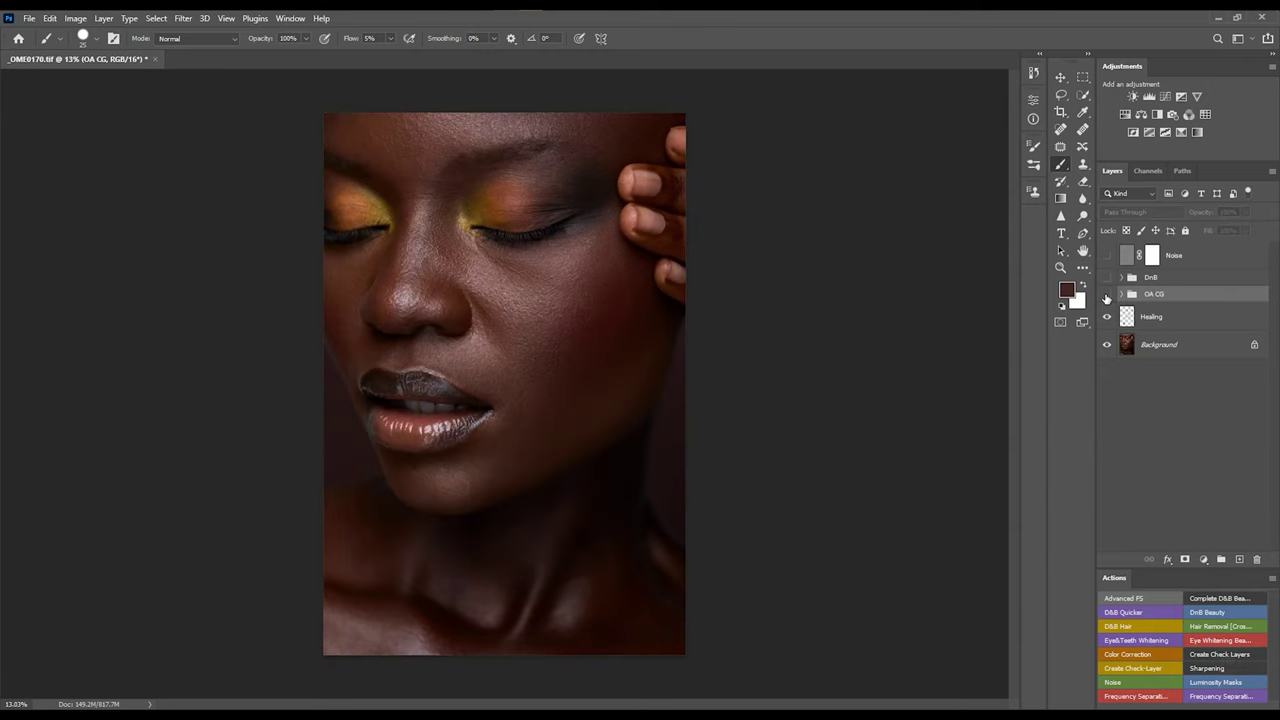
left_click(1107, 296)
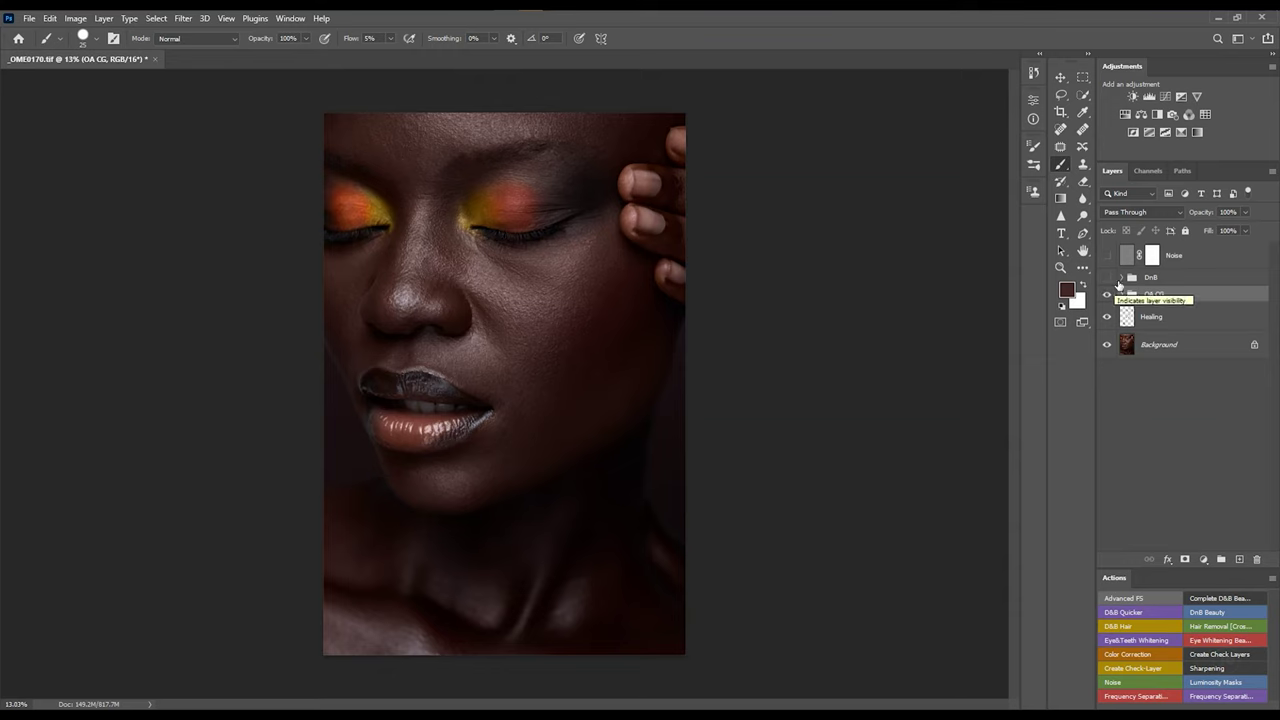
left_click(1121, 278)
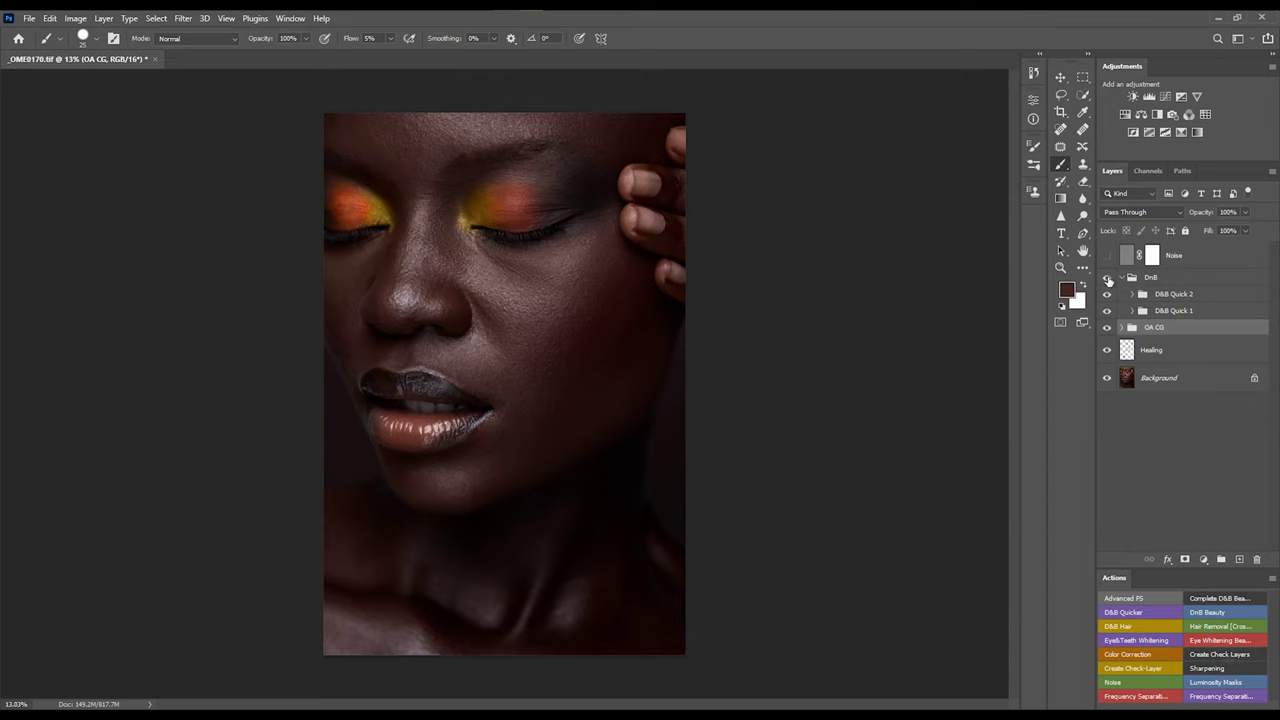
left_click(1107, 279)
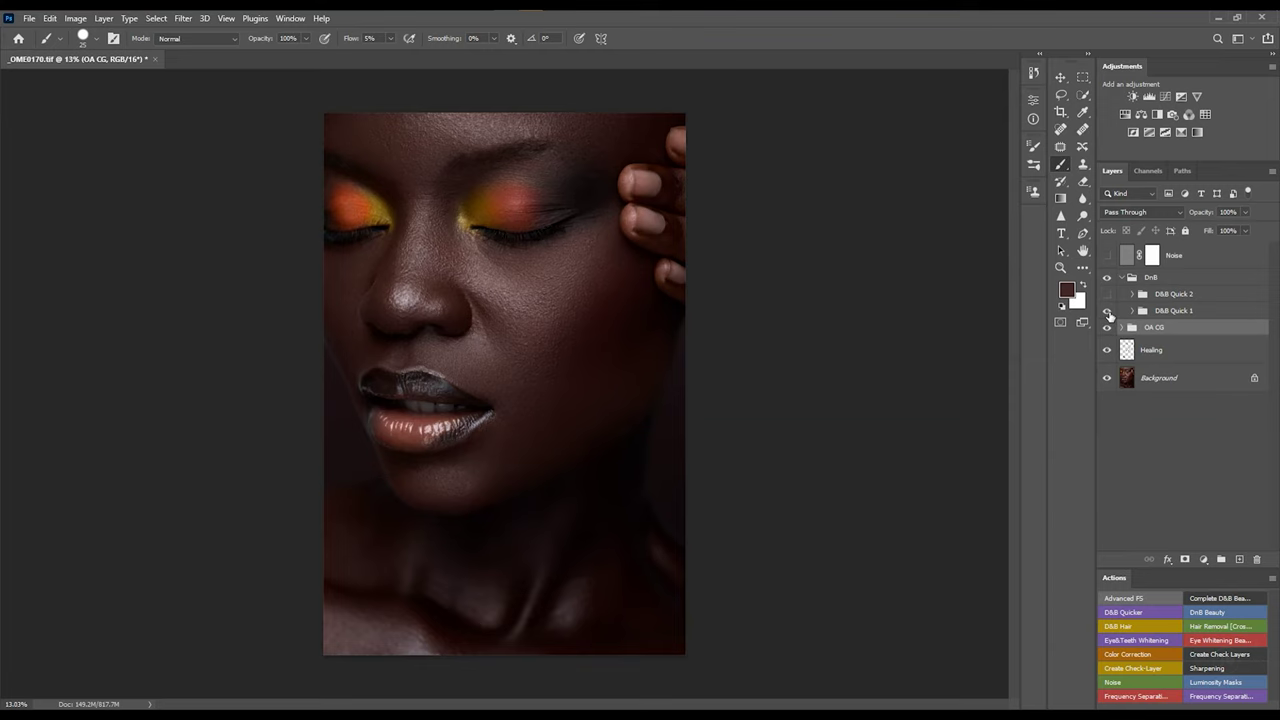
Toggle DnB Quick 1 and Quick 2 to compare the cheeks and lip highlights.
left_click(1108, 314)
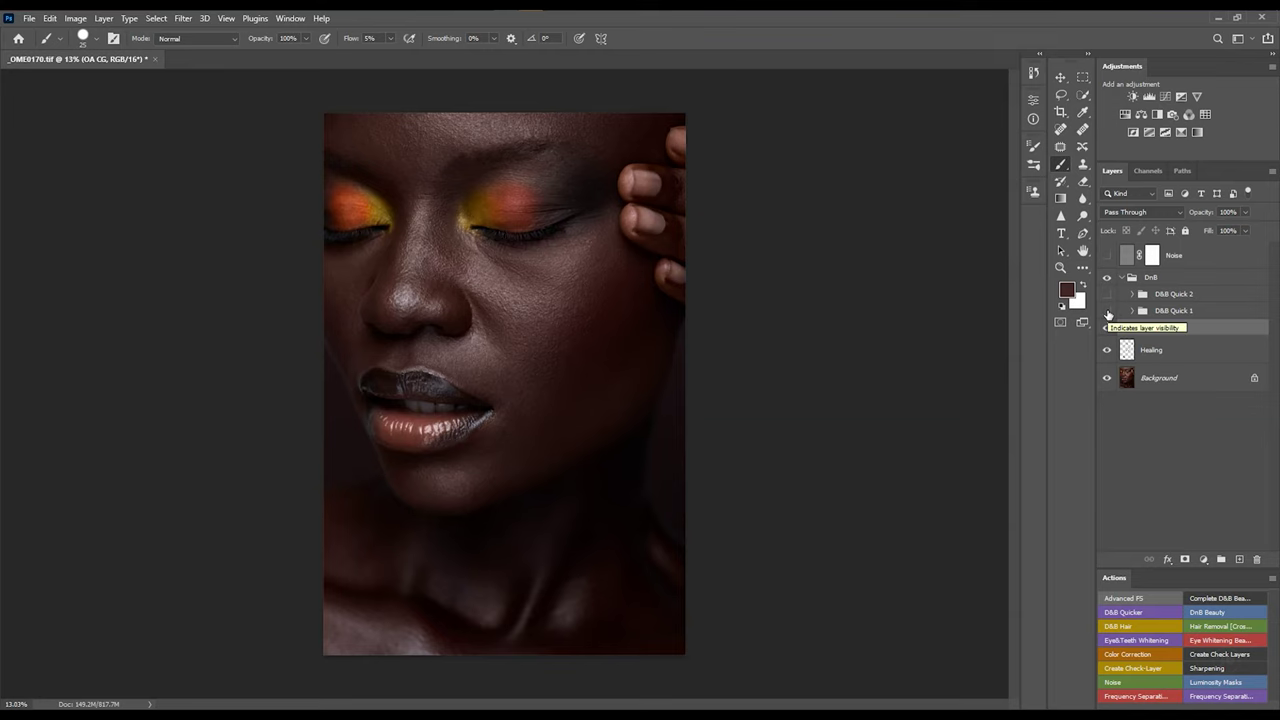
left_click(1107, 311)
left_click(1107, 311)
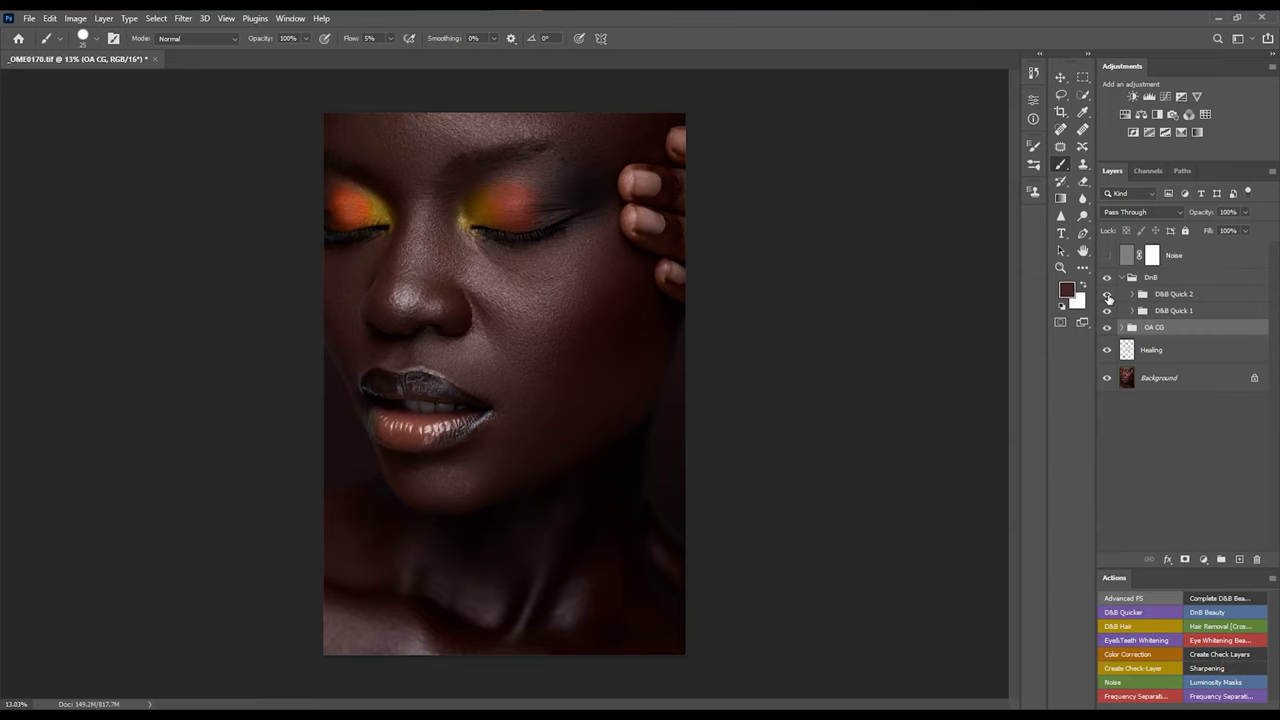
left_click(1107, 296)
Collapse the DnB group, turn on the Noise grain layer and dismiss the brush error.
left_click(1122, 278)
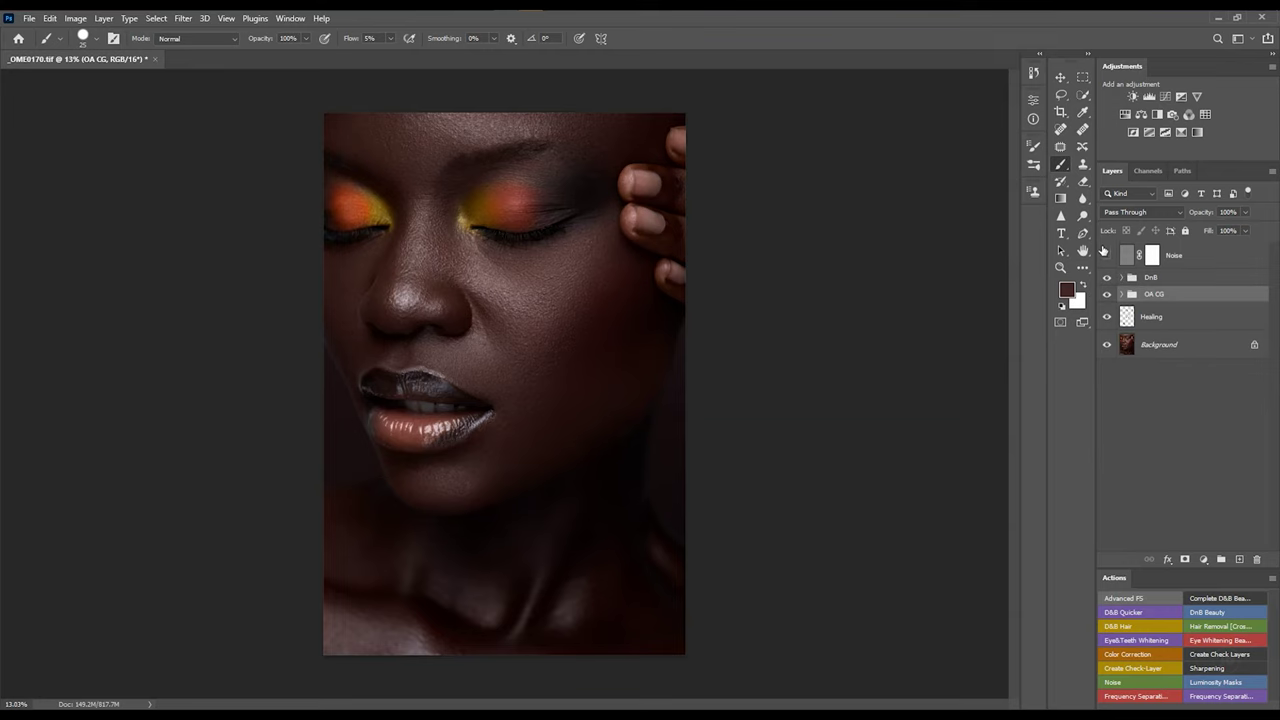
left_click(1106, 255)
left_click(769, 323)
left_click(645, 289)
Select the Noise layer, toggle the 30% Overlay grain to compare, and zoom out.
scroll(631, 334, "up", 8)
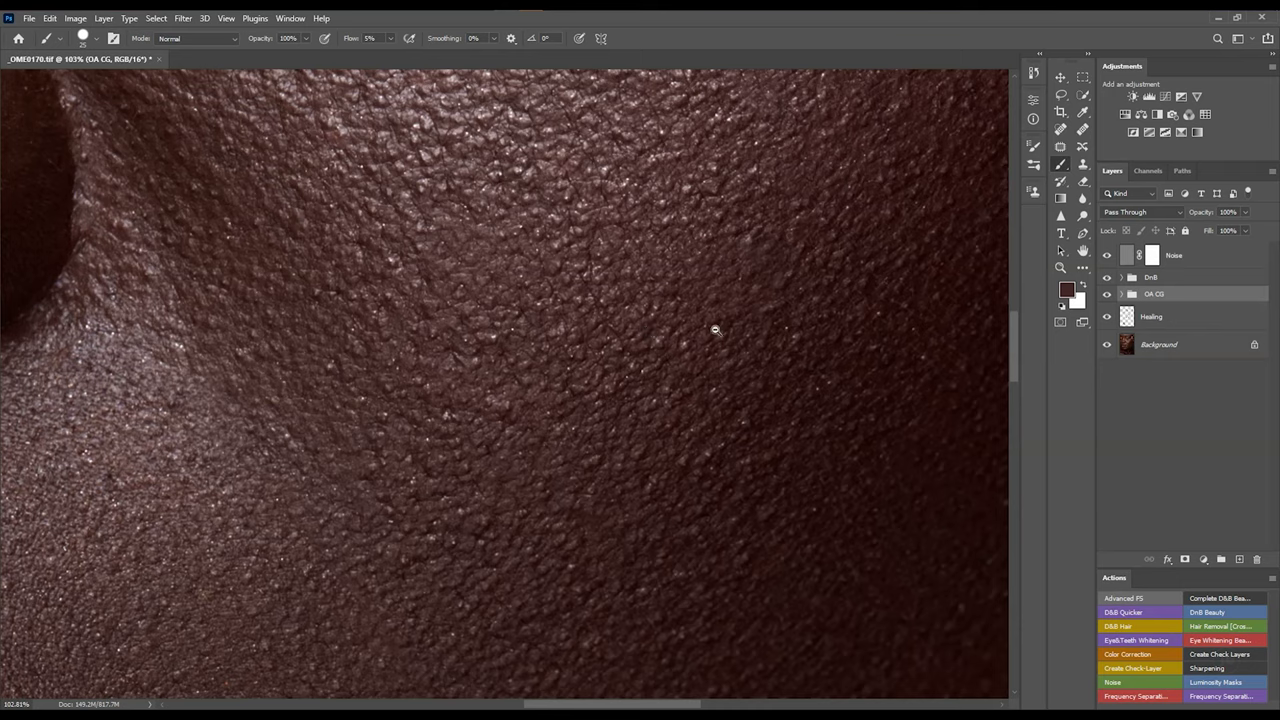
left_click(1222, 260)
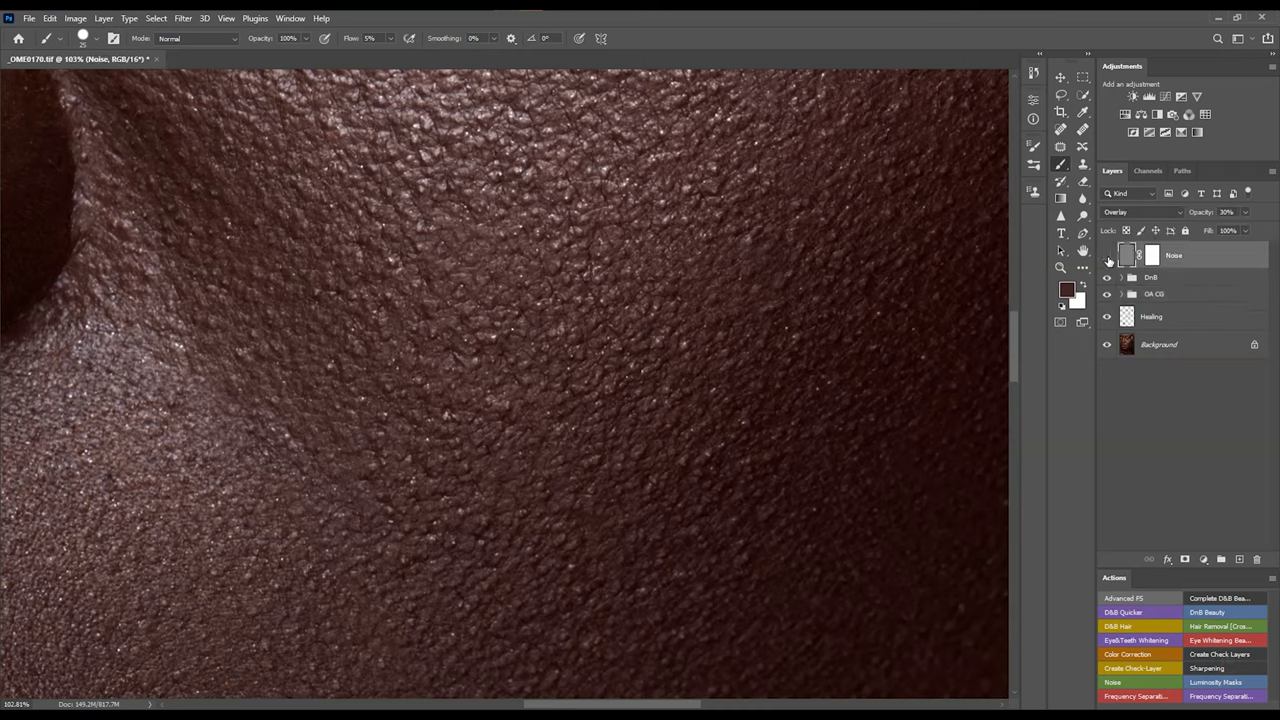
left_click(1107, 258)
left_click(1107, 257)
left_click_drag(686, 380, 614, 402)
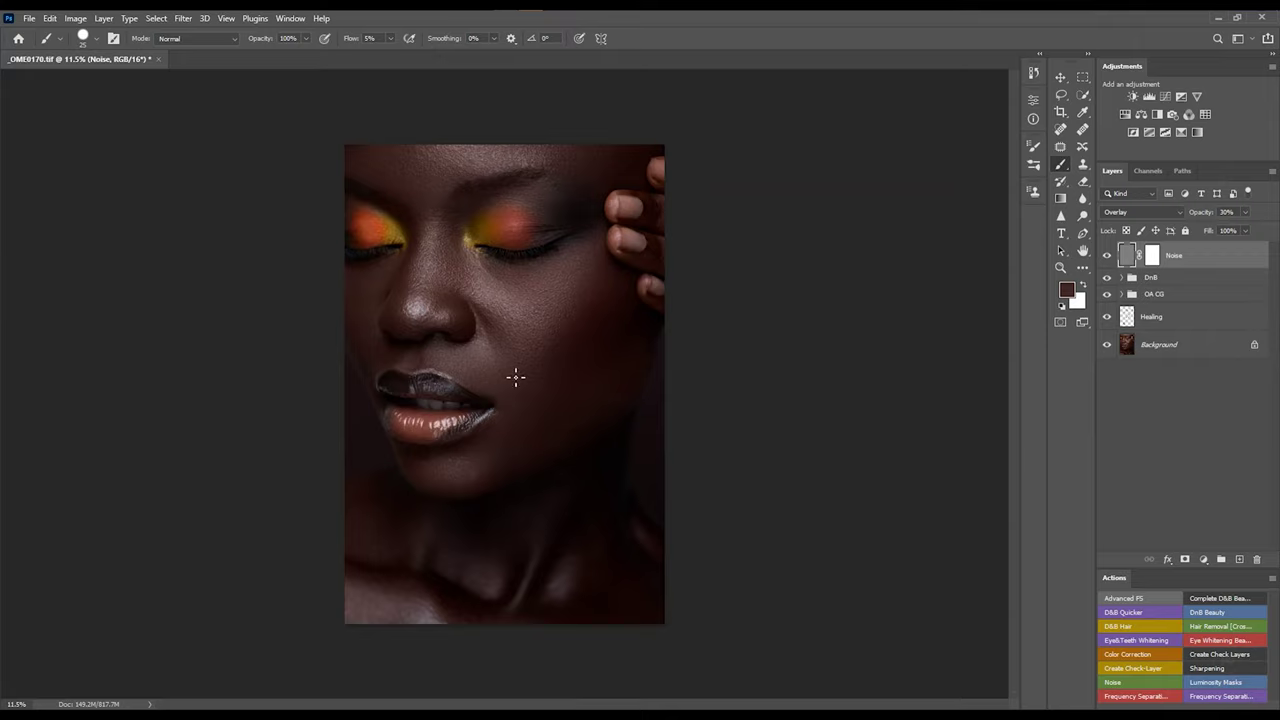
Zoom in on the lips to inspect the finished retouch, then zoom back out to the portrait.
left_click_drag(491, 315, 724, 397)
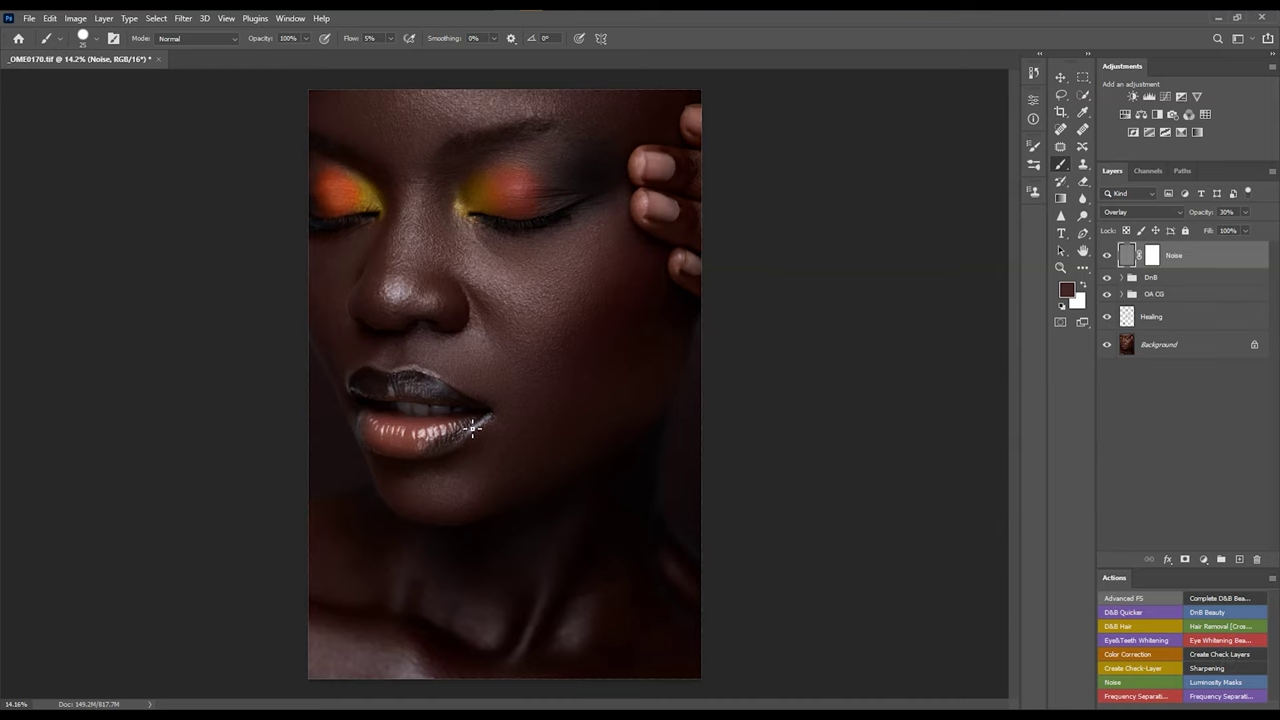
left_click_drag(431, 412, 520, 407)
left_click_drag(591, 437, 429, 434)
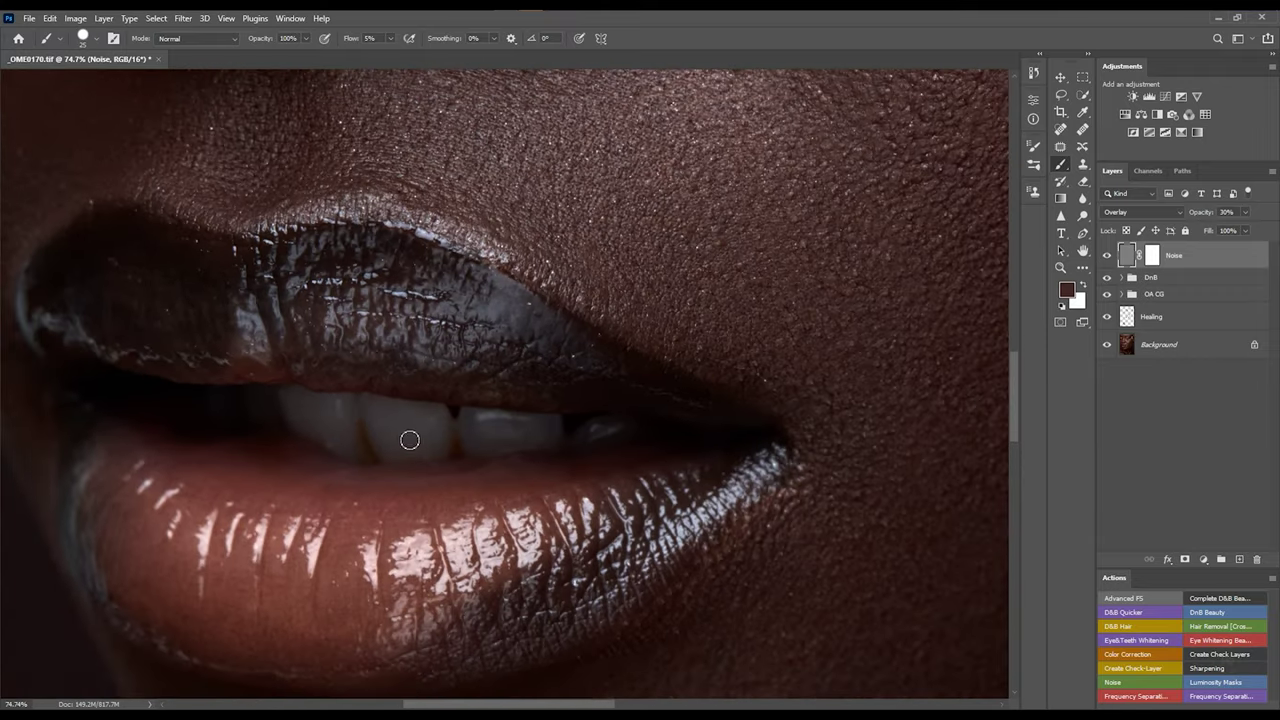
left_click_drag(737, 366, 620, 371)
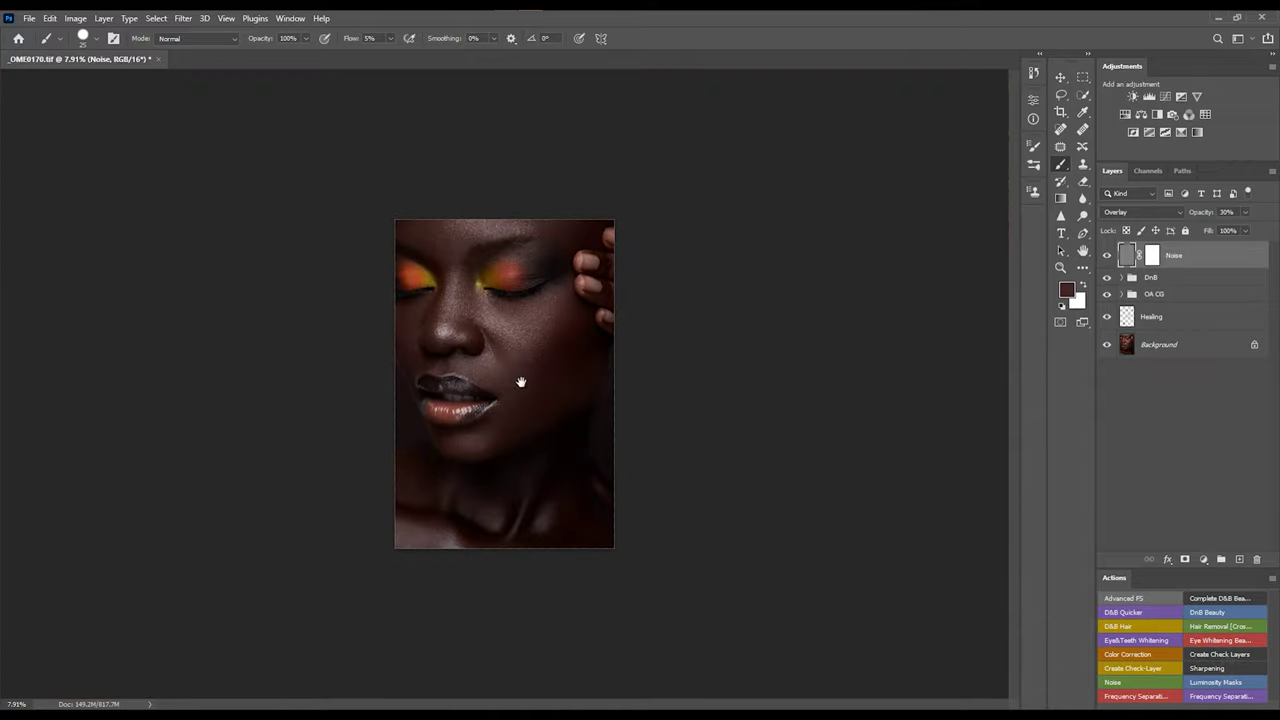
left_click_drag(517, 363, 553, 369)
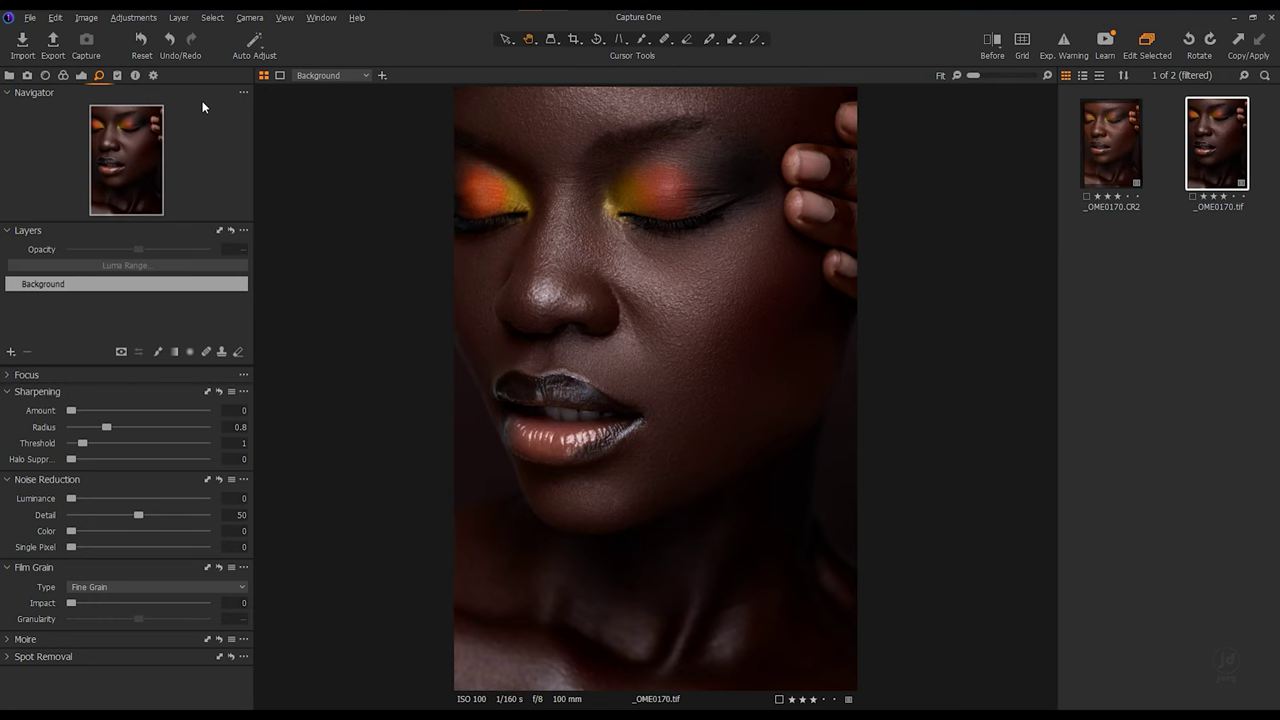
Toggle the Exposure tool's Levels between reset 0/255 and 3/245, ending at 3/245.
left_click(82, 77)
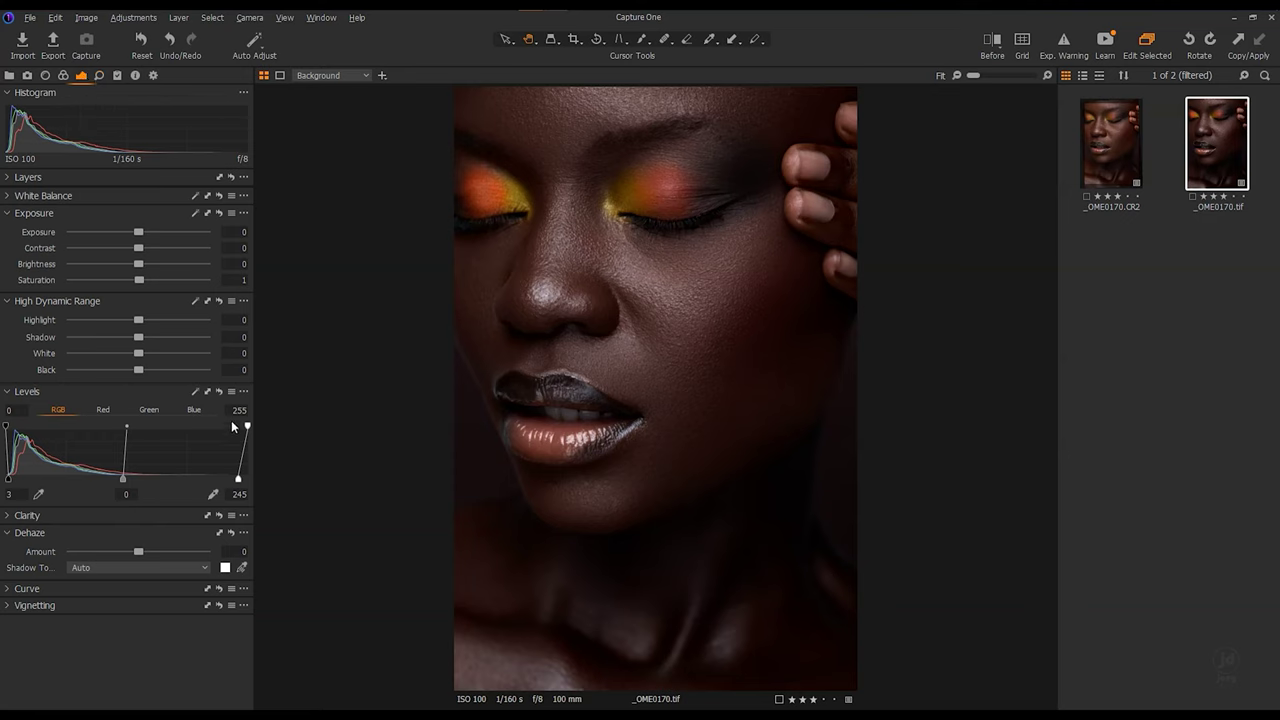
left_click(219, 392)
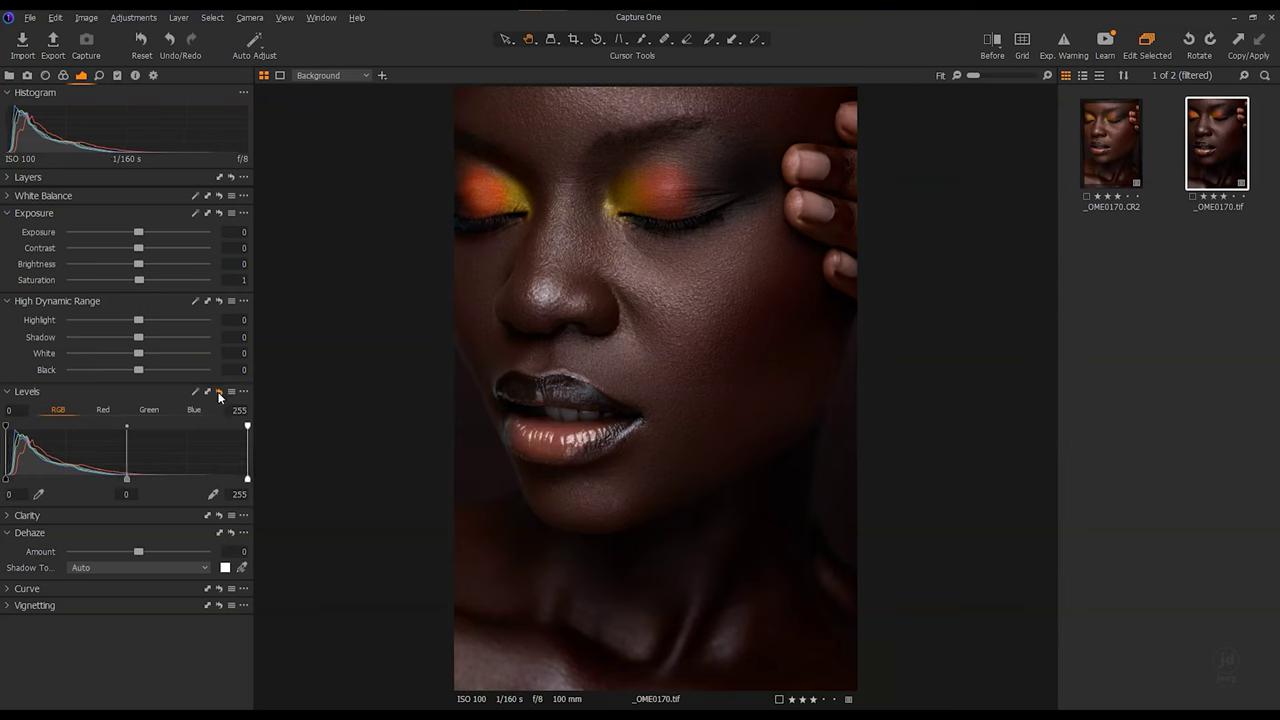
left_click(219, 392)
left_click(219, 392)
left_click(219, 392)
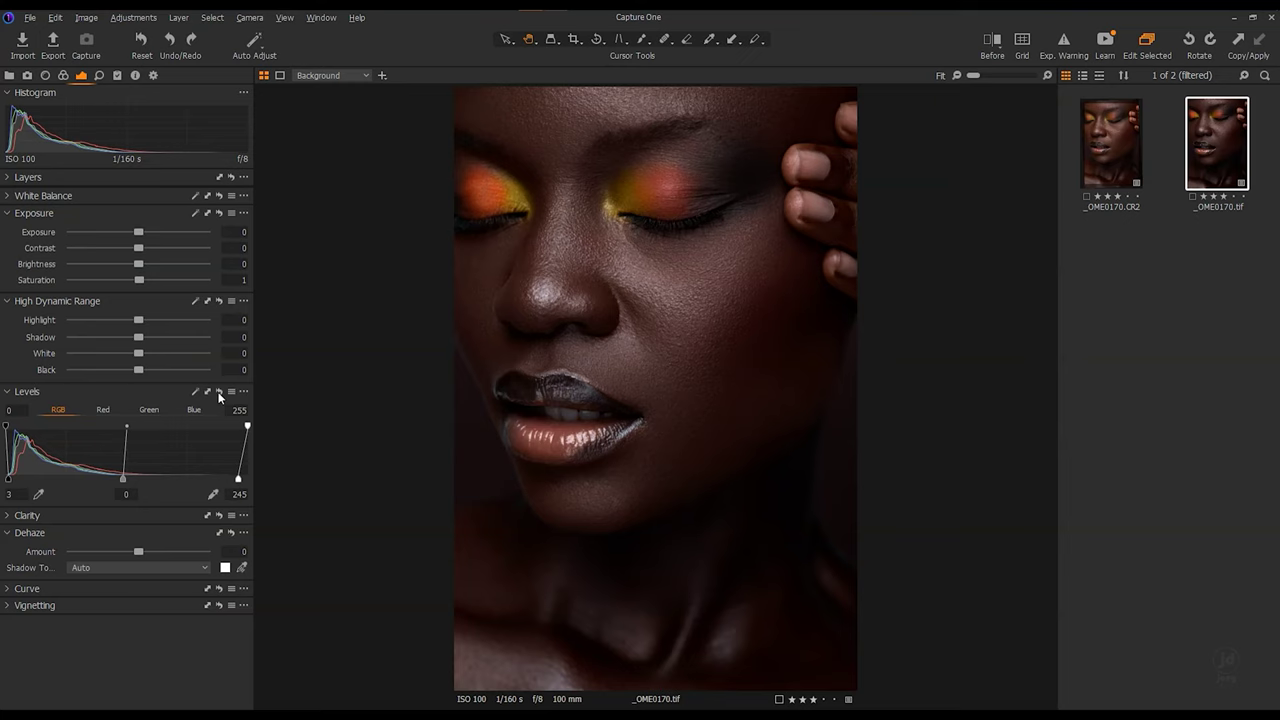